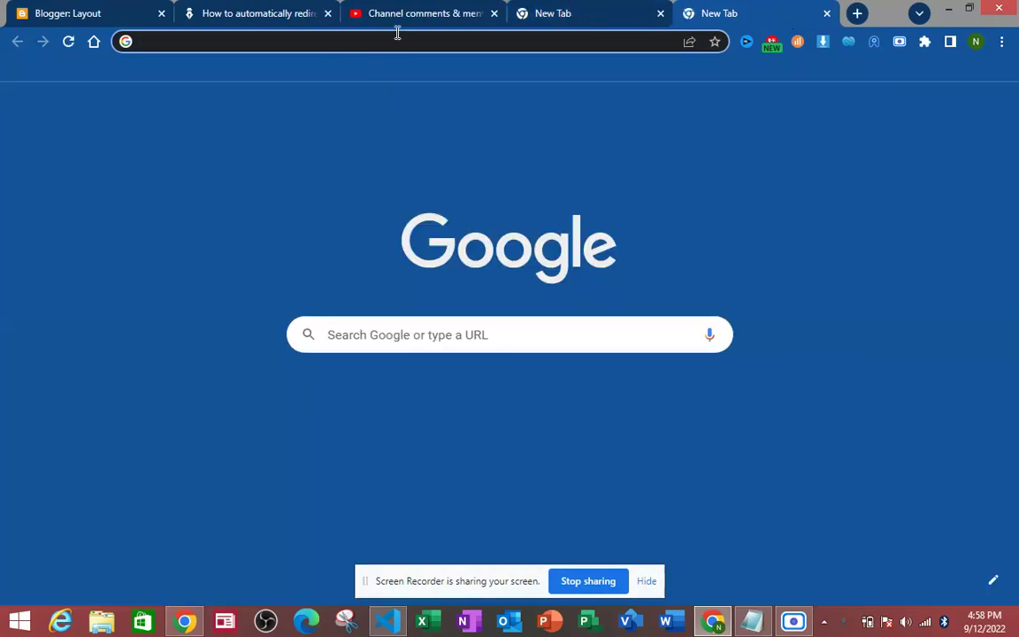
# Step: Search Google for "naija pride crazy tips" and view the videos page of the Naija Pride crazy tips YouTube channel
pyautogui.click(397, 39)
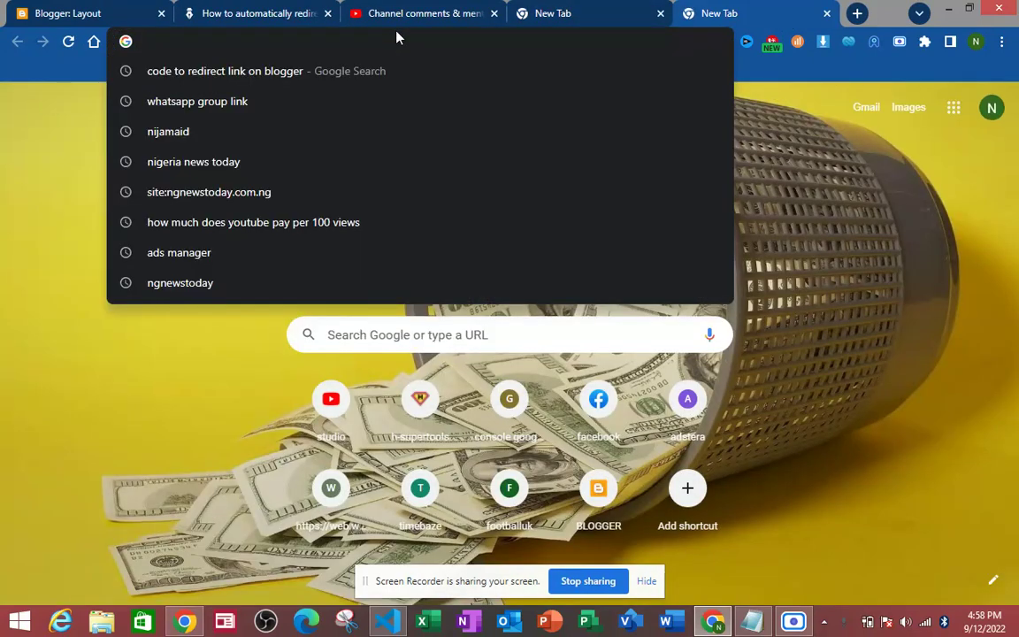
pyautogui.write('naija')
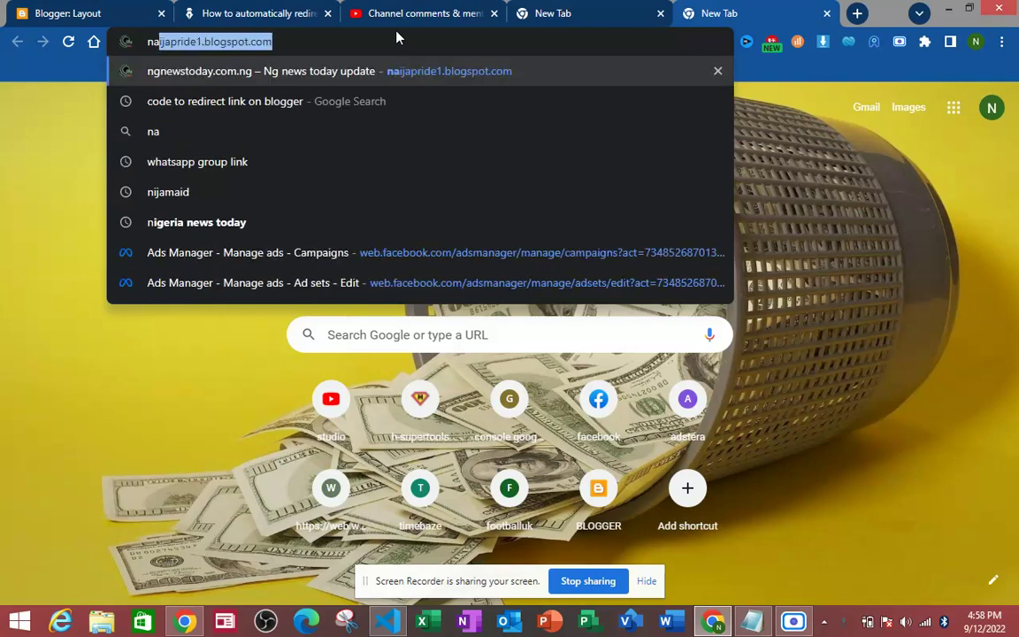
pyautogui.press('Delete')
pyautogui.click(268, 107)
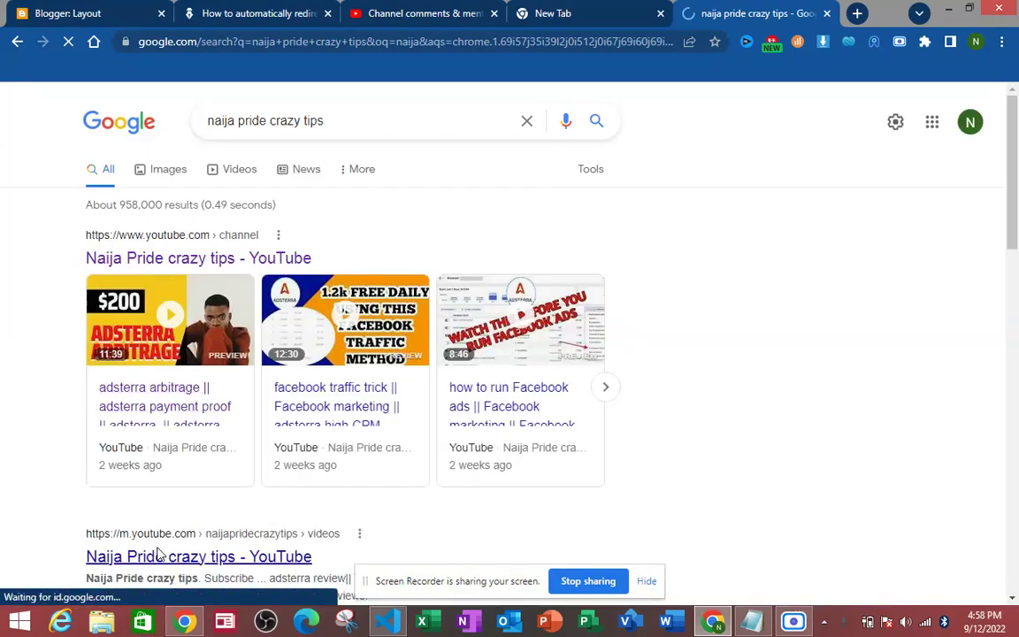
pyautogui.click(160, 554)
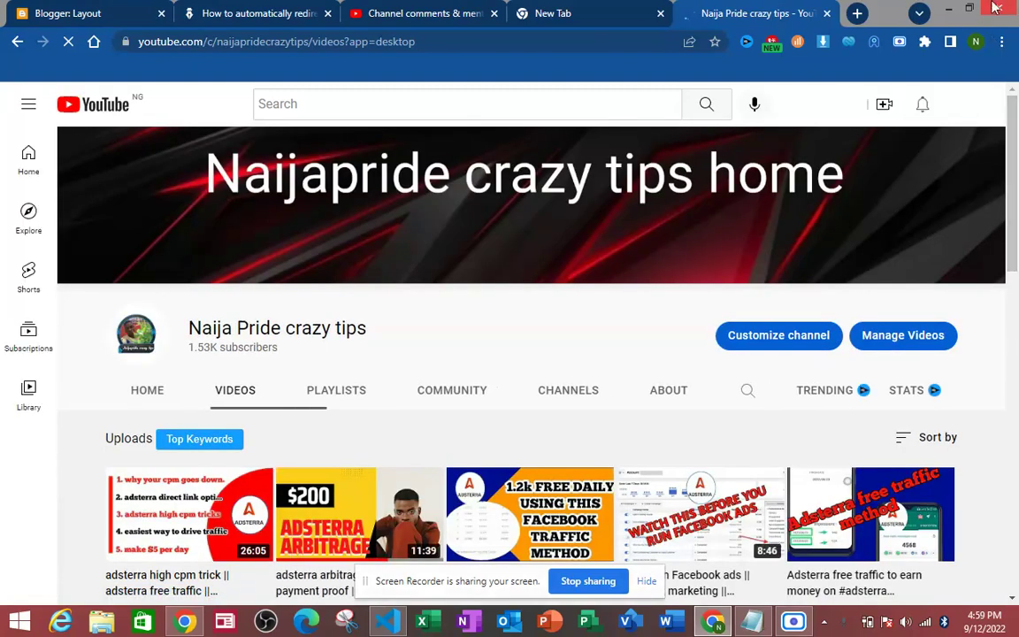
pyautogui.moveTo(996, 182)
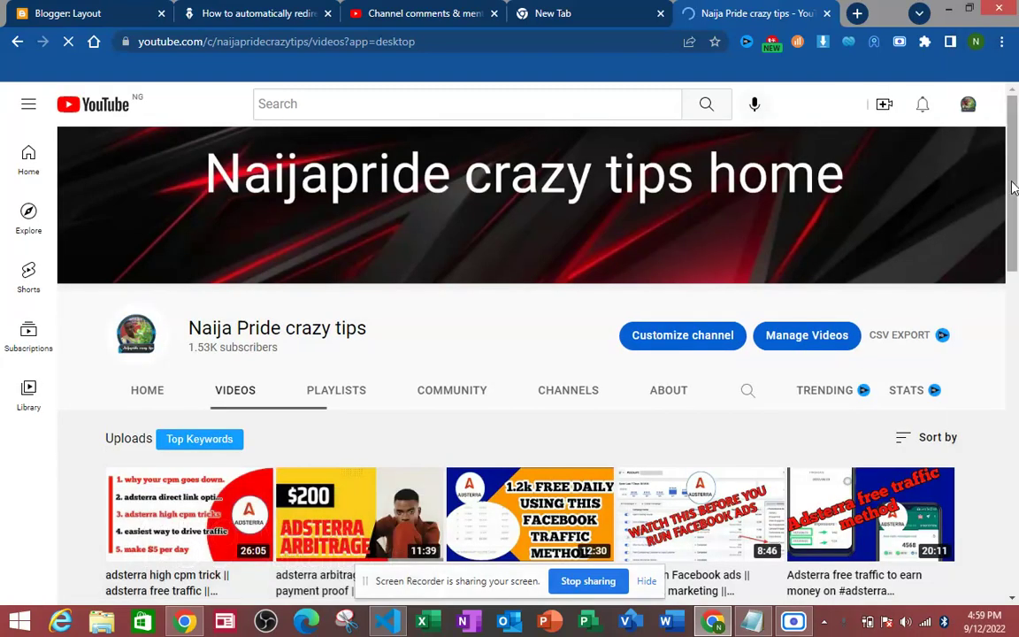
pyautogui.scroll(-1, 1015, 205)
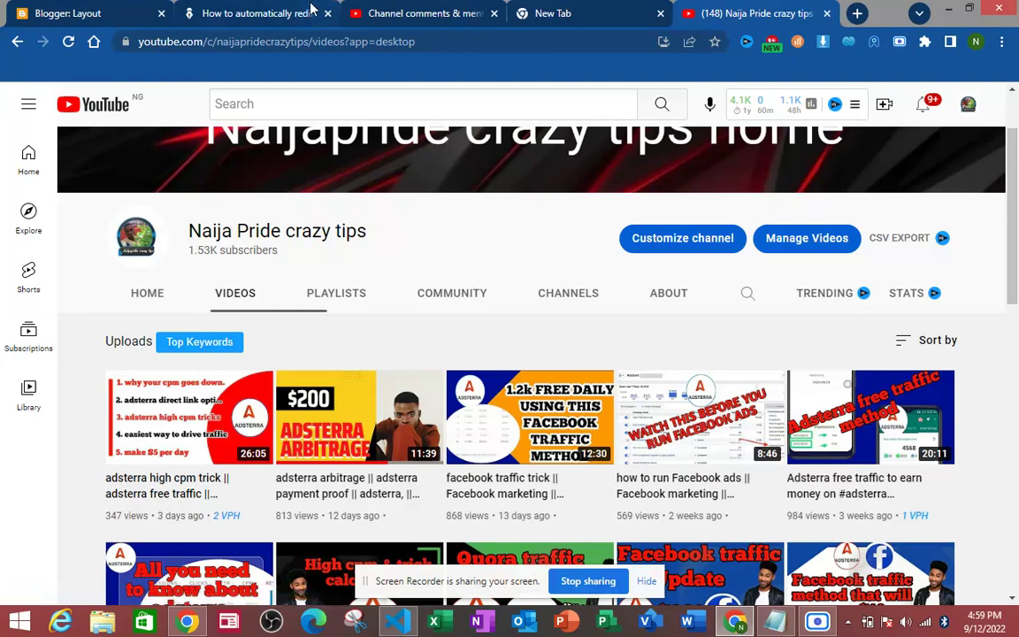
# Step: View the channel's unanswered comments in YouTube Studio, and switch to the ADS notes in Notepad
pyautogui.click(421, 19)
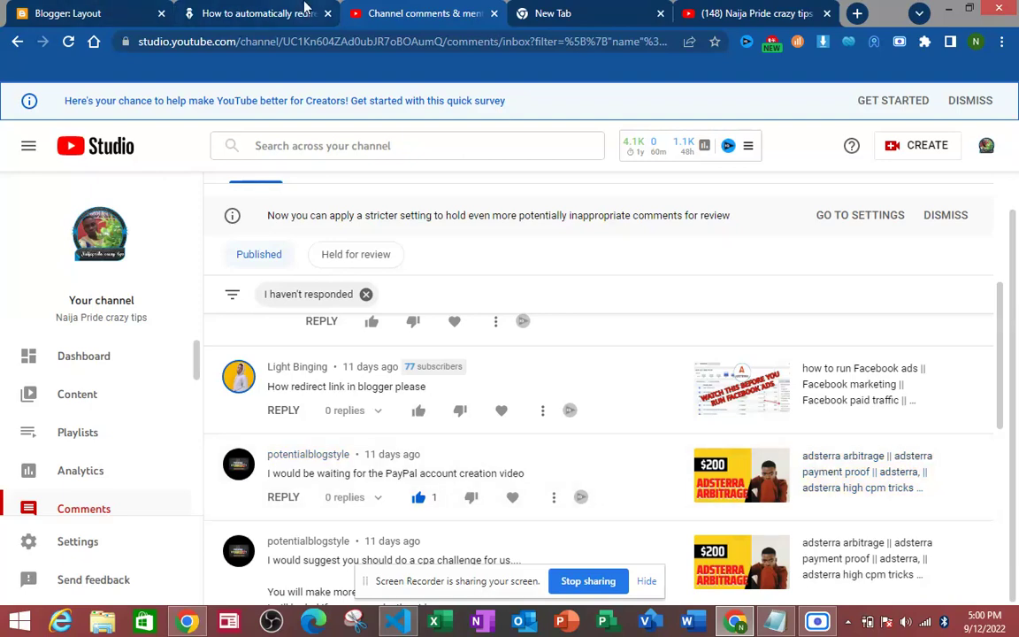
pyautogui.click(949, 7)
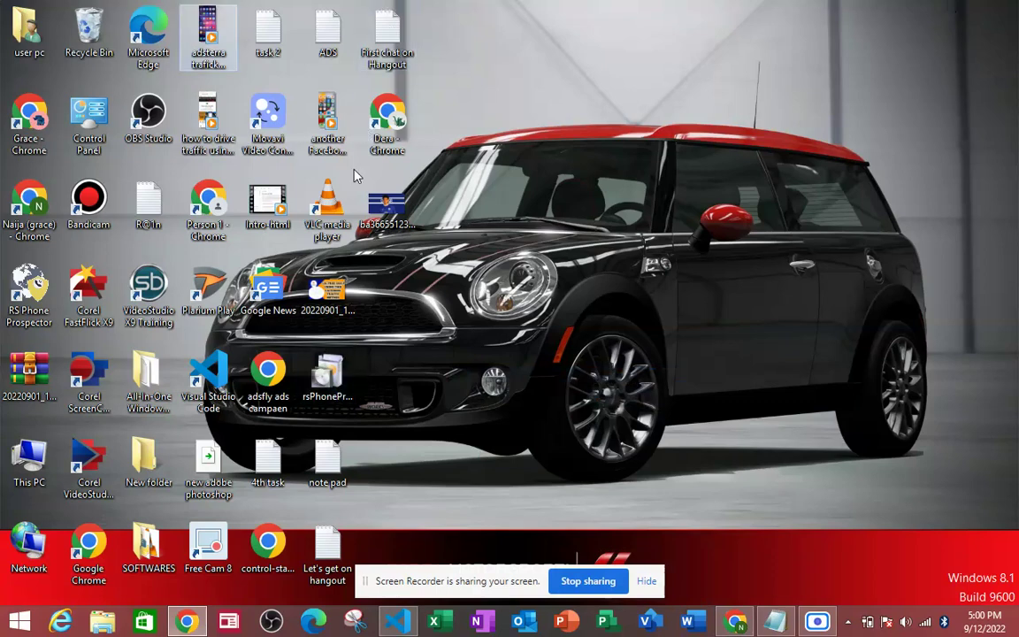
pyautogui.click(786, 624)
pyautogui.click(269, 252)
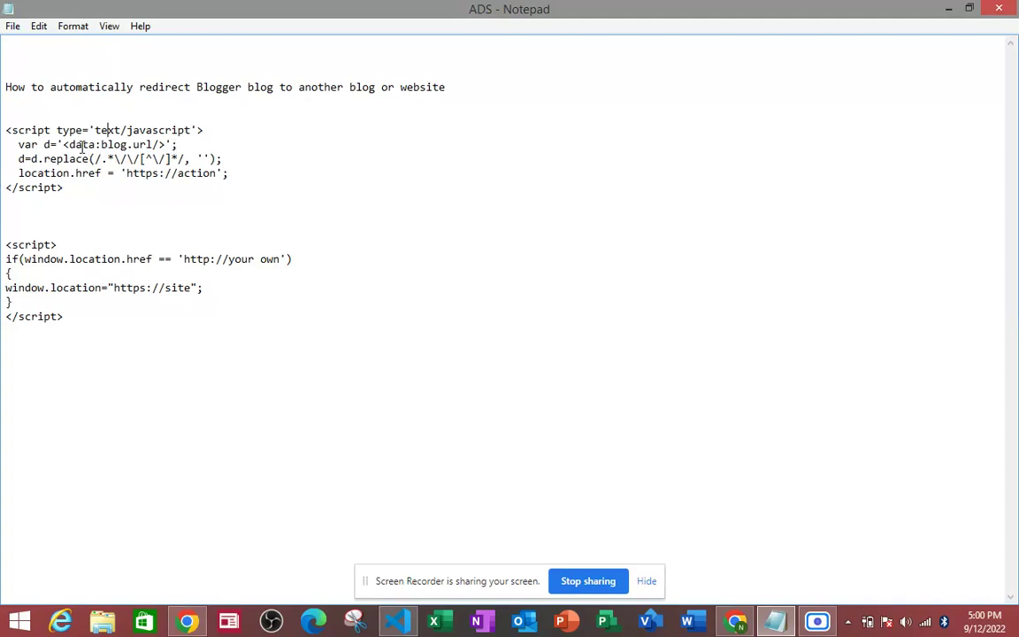
pyautogui.moveTo(69, 144); pyautogui.dragTo(174, 146)
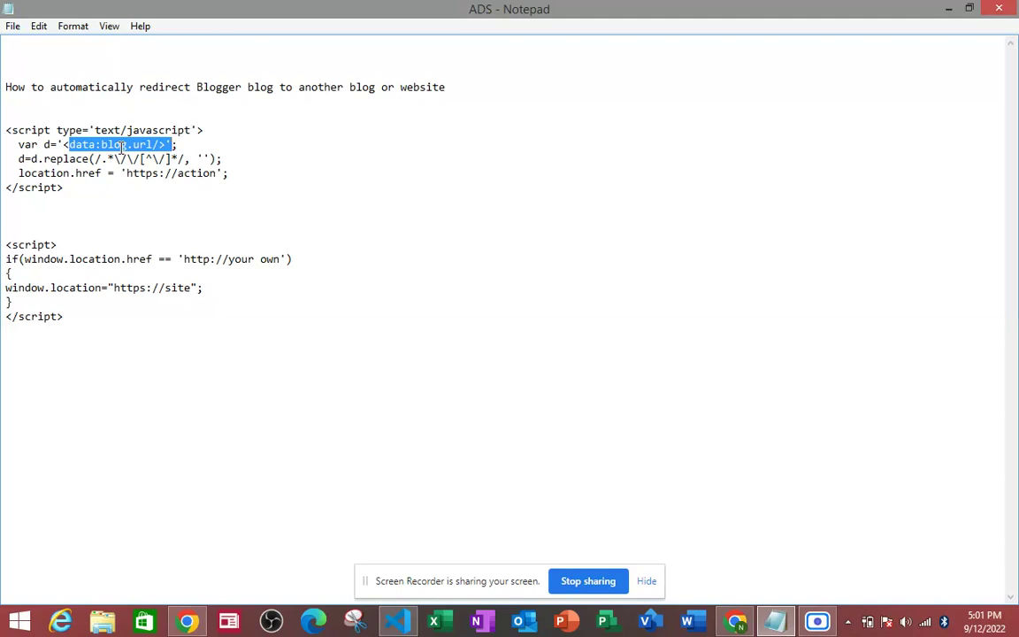
pyautogui.click(80, 174)
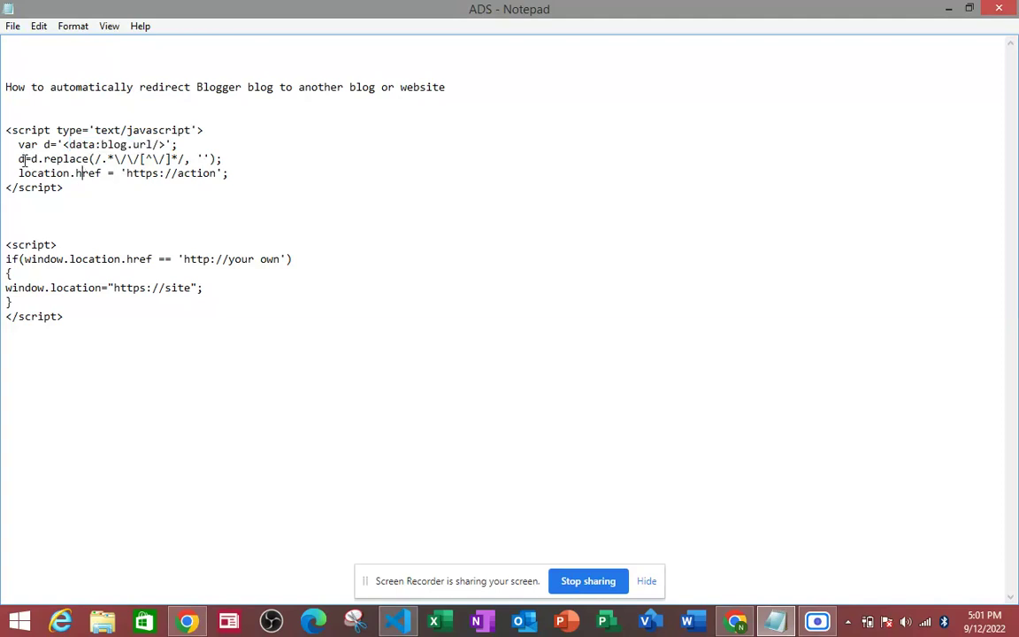
pyautogui.moveTo(17, 159); pyautogui.dragTo(90, 164)
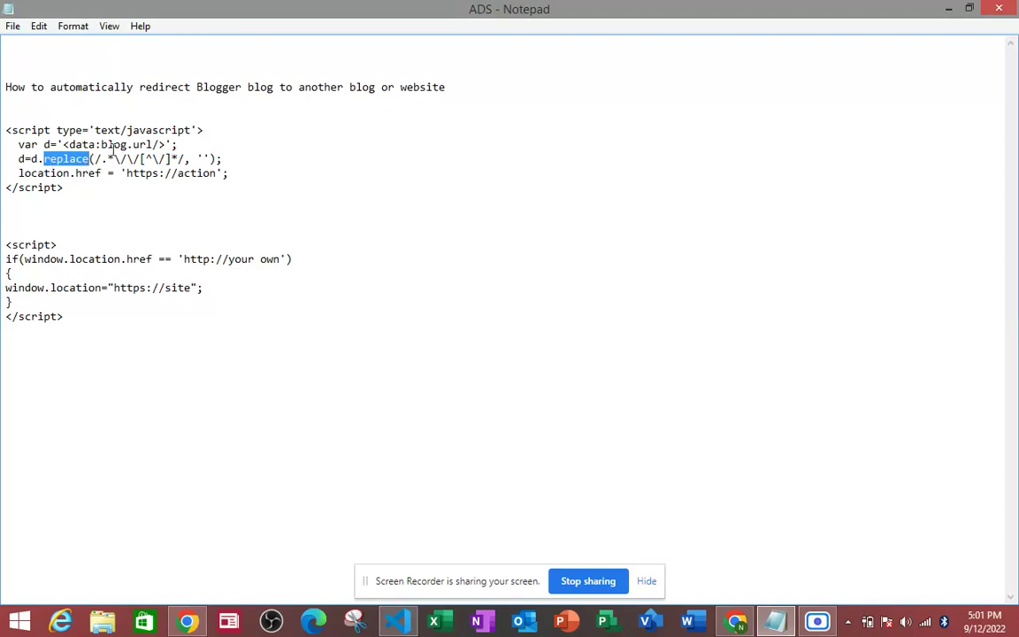
pyautogui.moveTo(121, 145); pyautogui.dragTo(153, 145)
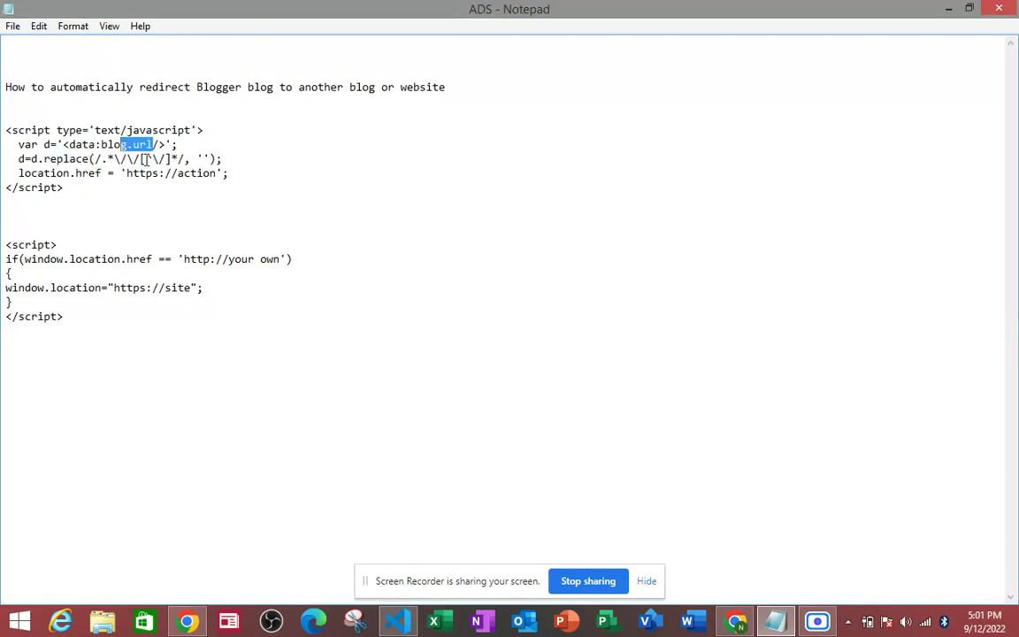
pyautogui.moveTo(218, 174); pyautogui.dragTo(128, 177)
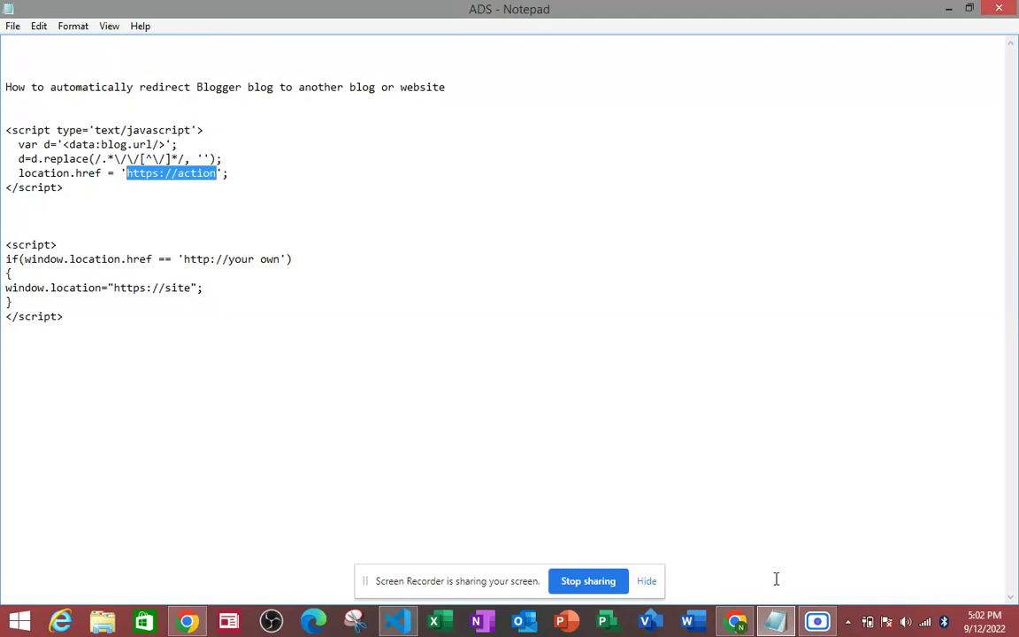
# Step: Copy the complete first redirect script, from its text/javascript opening tag to its closing script tag, in the ADS notes
pyautogui.click(738, 623)
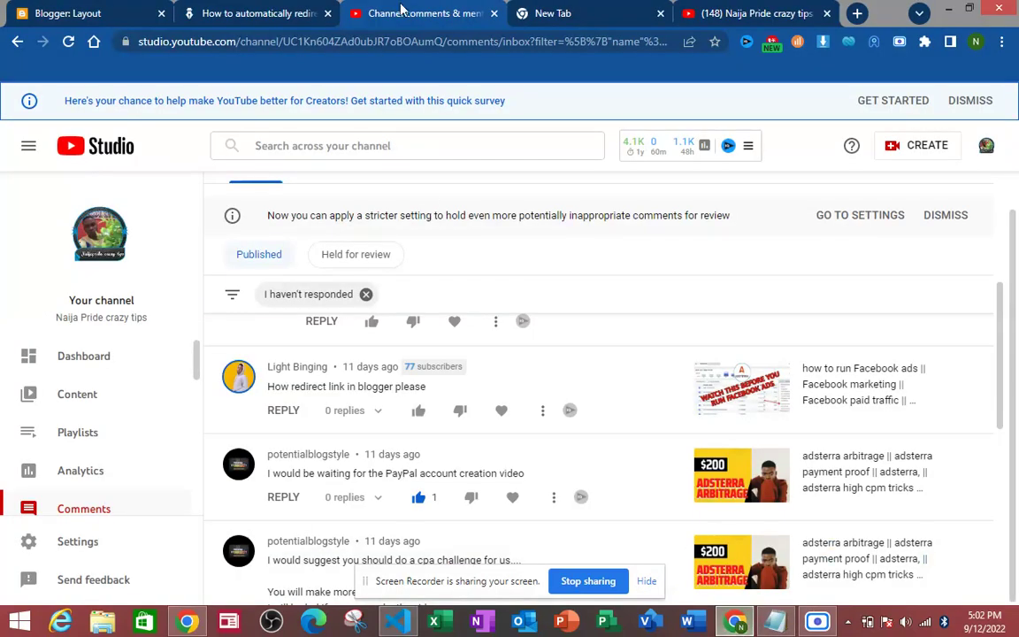
pyautogui.click(948, 7)
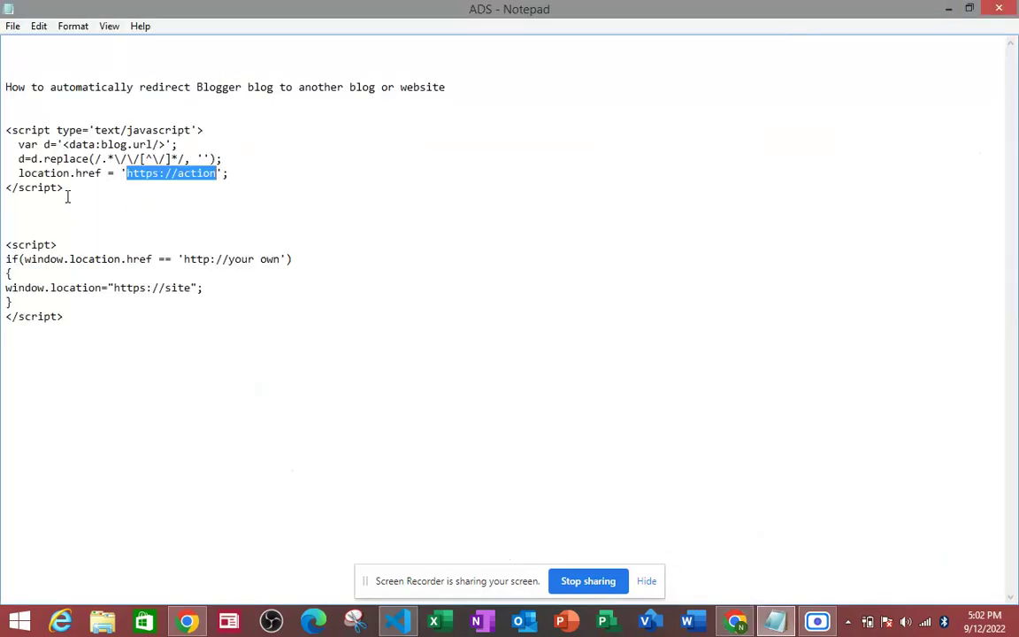
pyautogui.moveTo(64, 187); pyautogui.dragTo(5, 128)
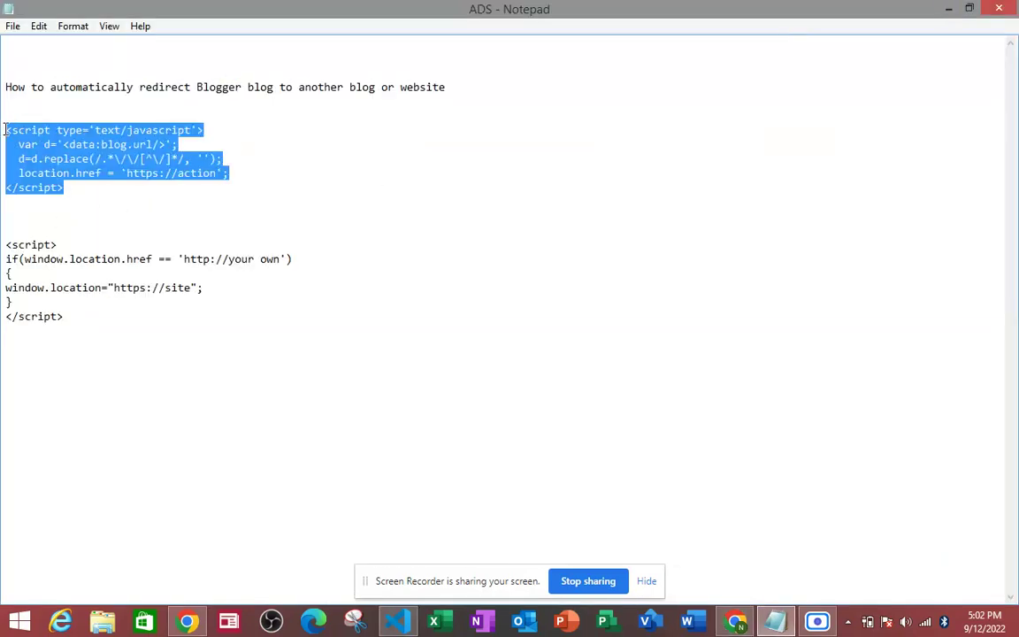
pyautogui.rightClick(31, 148)
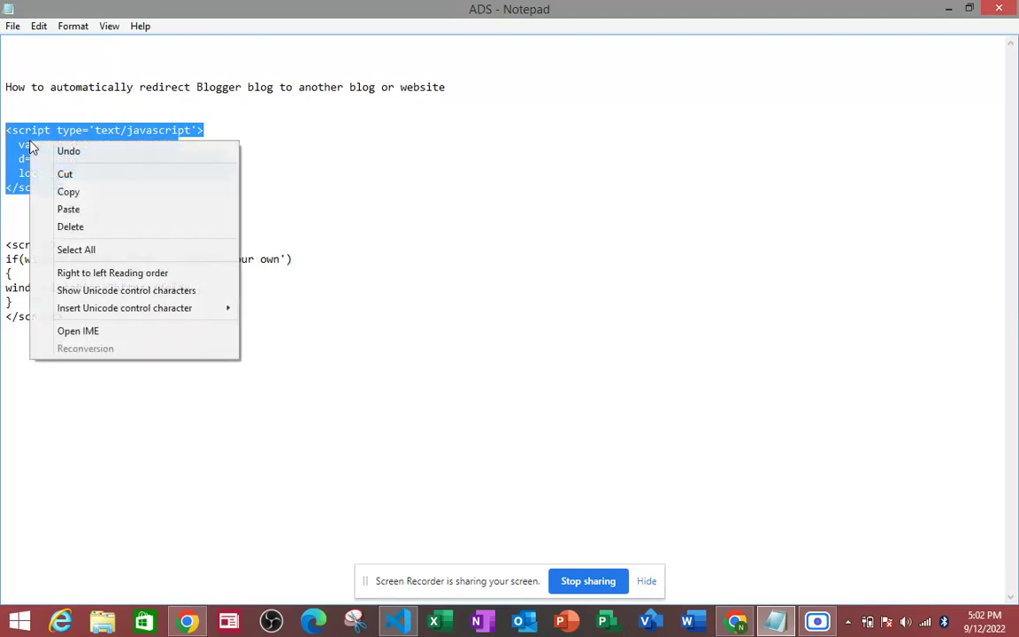
pyautogui.click(81, 191)
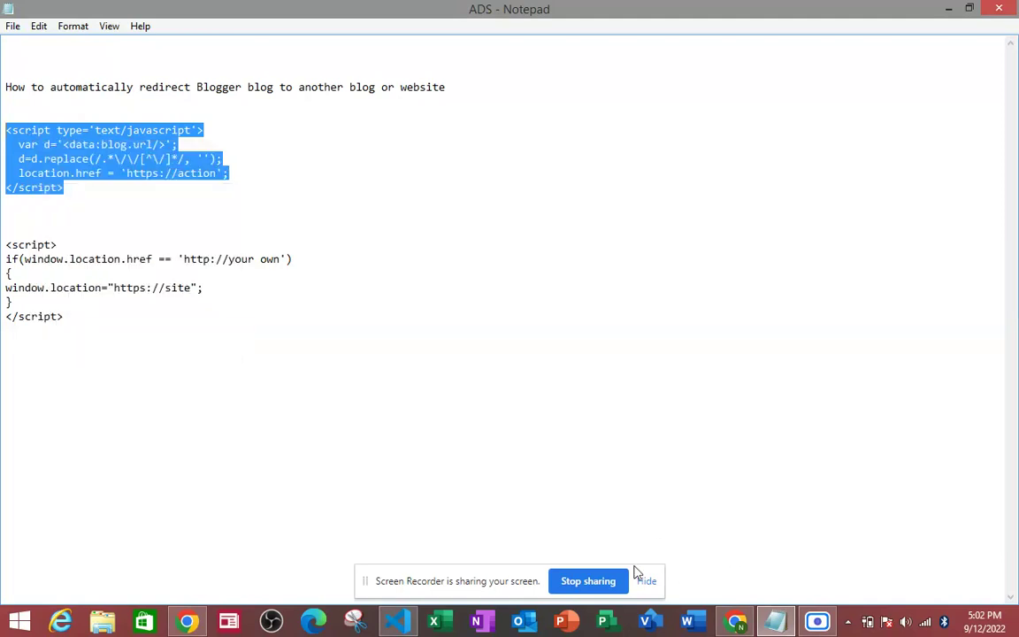
# Step: Switch to Blogger in Chrome and change the Layout page from Naijapride to the ZADIGIST blog
pyautogui.click(734, 622)
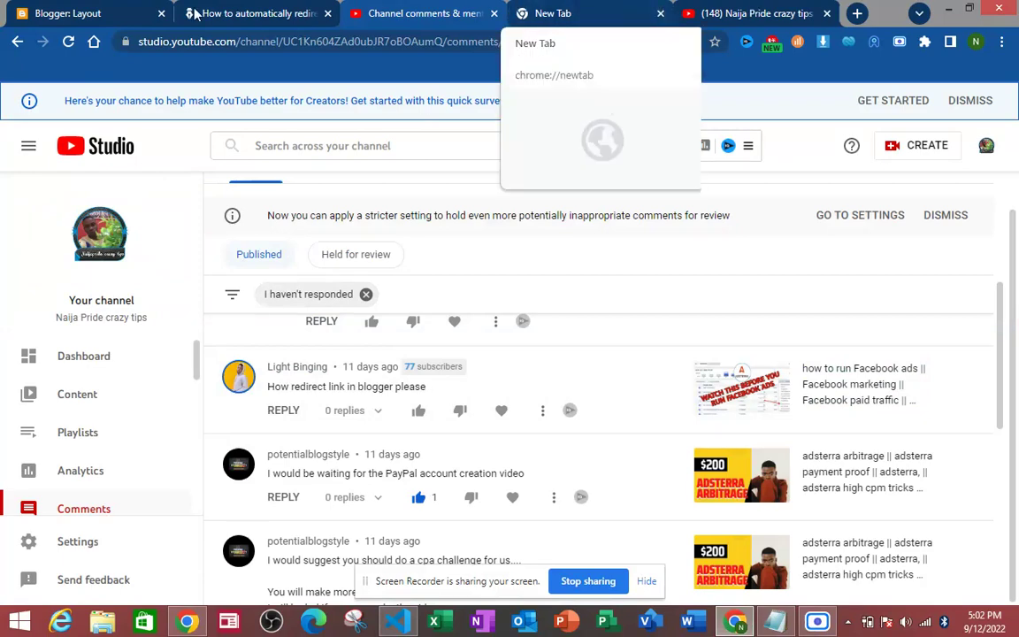
pyautogui.click(87, 11)
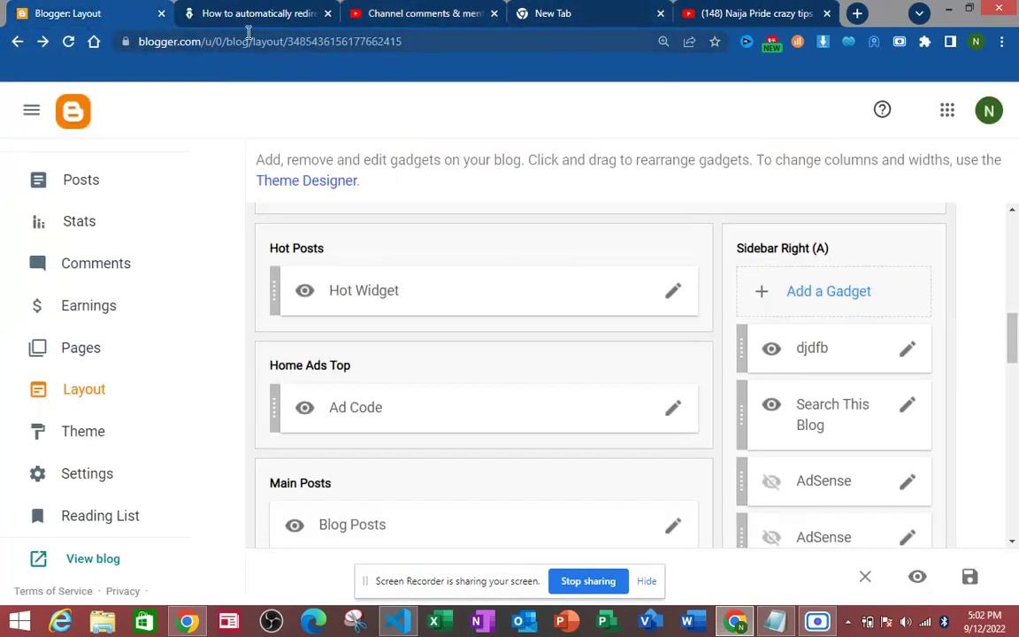
pyautogui.click(31, 107)
pyautogui.click(31, 108)
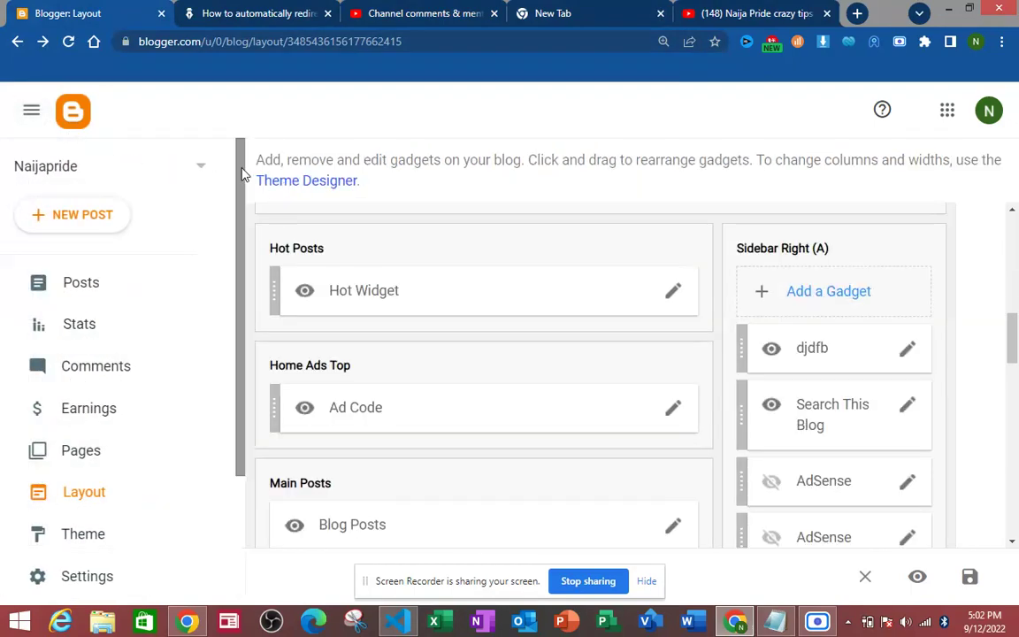
pyautogui.click(200, 168)
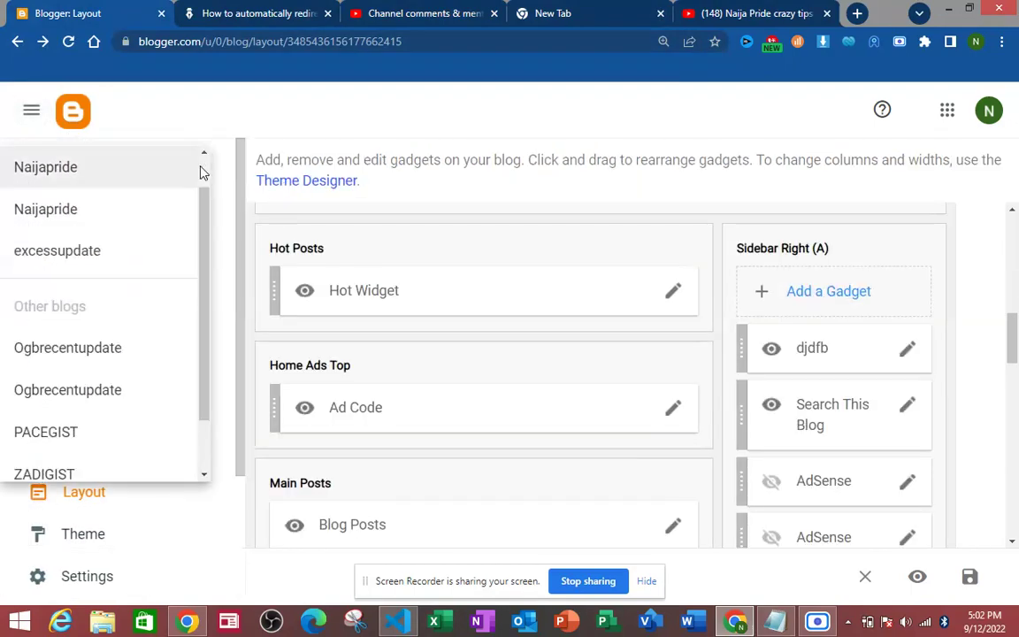
pyautogui.moveTo(200, 200); pyautogui.dragTo(200, 292)
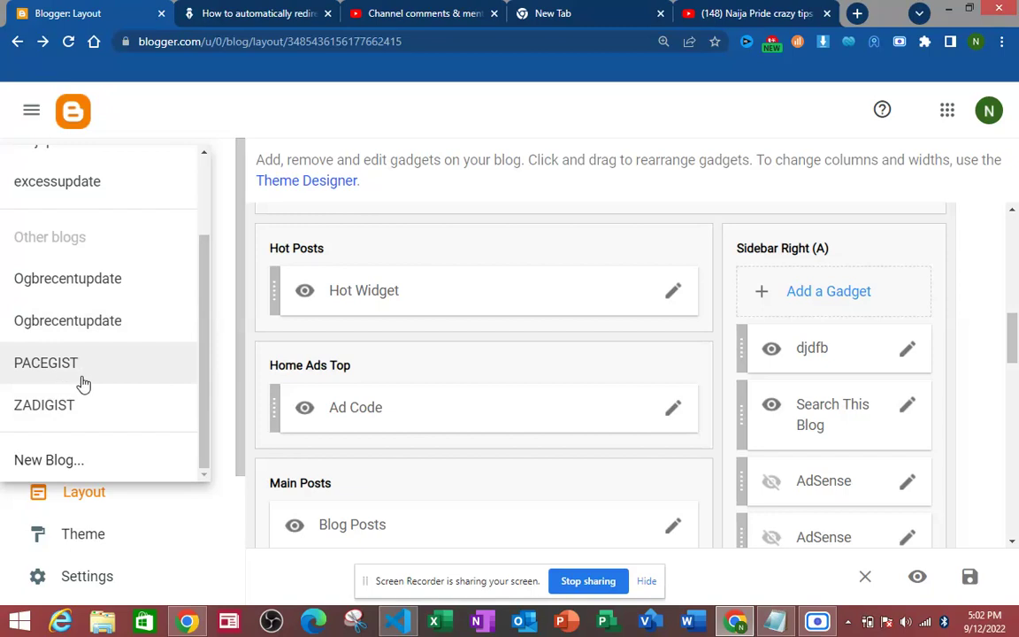
pyautogui.click(76, 407)
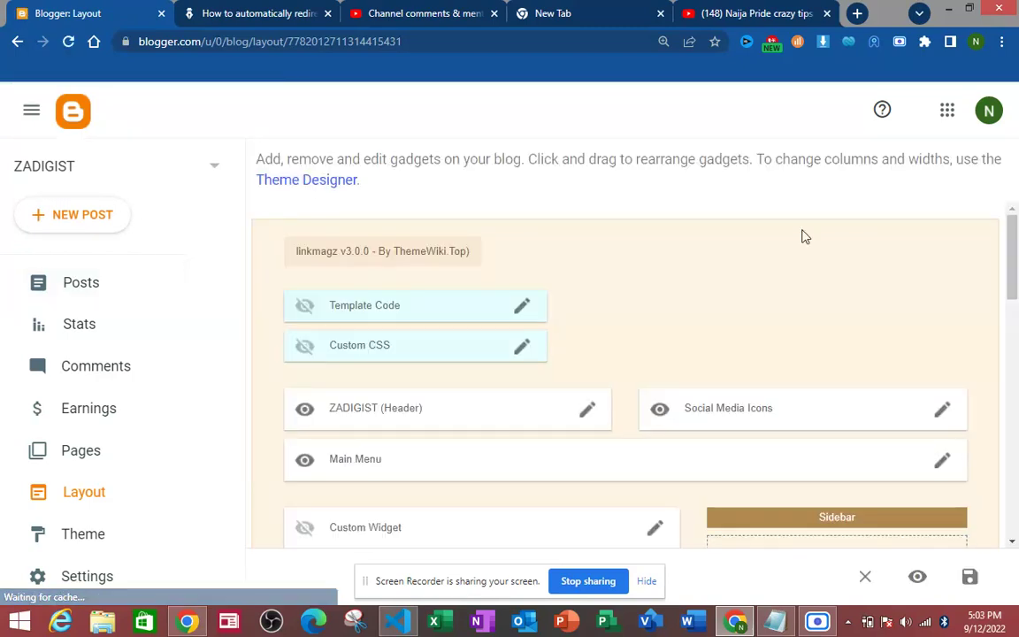
pyautogui.moveTo(1013, 254); pyautogui.dragTo(1006, 295)
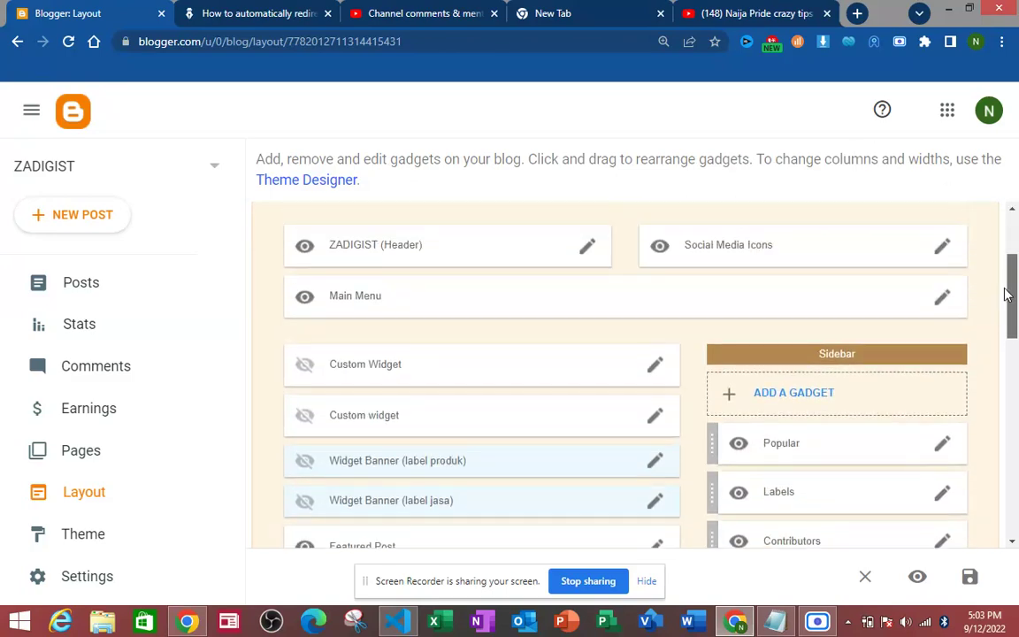
pyautogui.click(203, 168)
pyautogui.moveTo(207, 287)
pyautogui.mouseDown()
pyautogui.moveTo(205, 216)
pyautogui.moveTo(208, 308)
pyautogui.mouseUp()
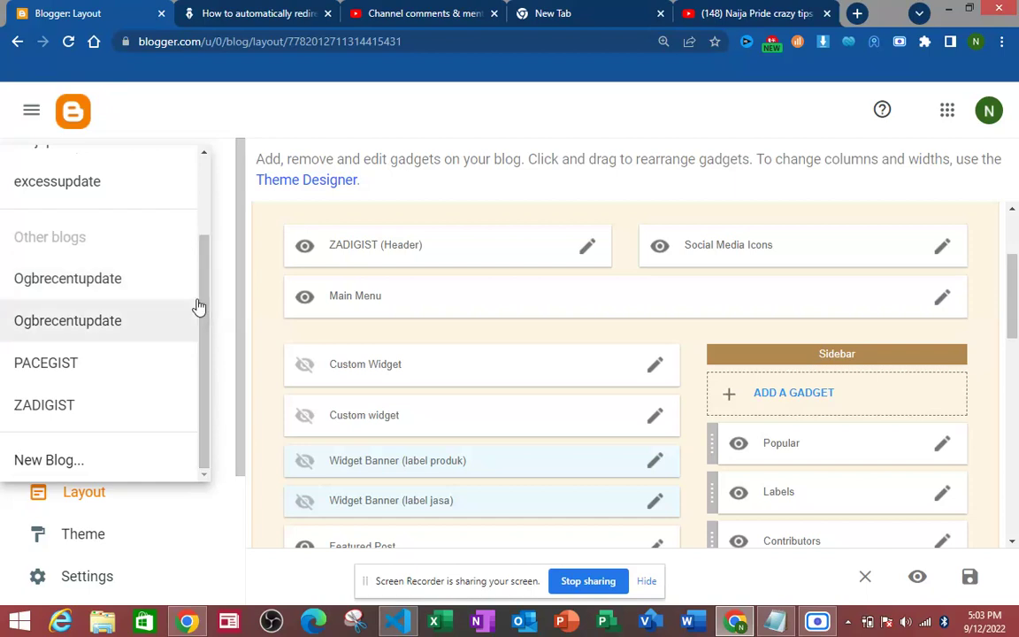
pyautogui.moveTo(204, 311); pyautogui.dragTo(200, 195)
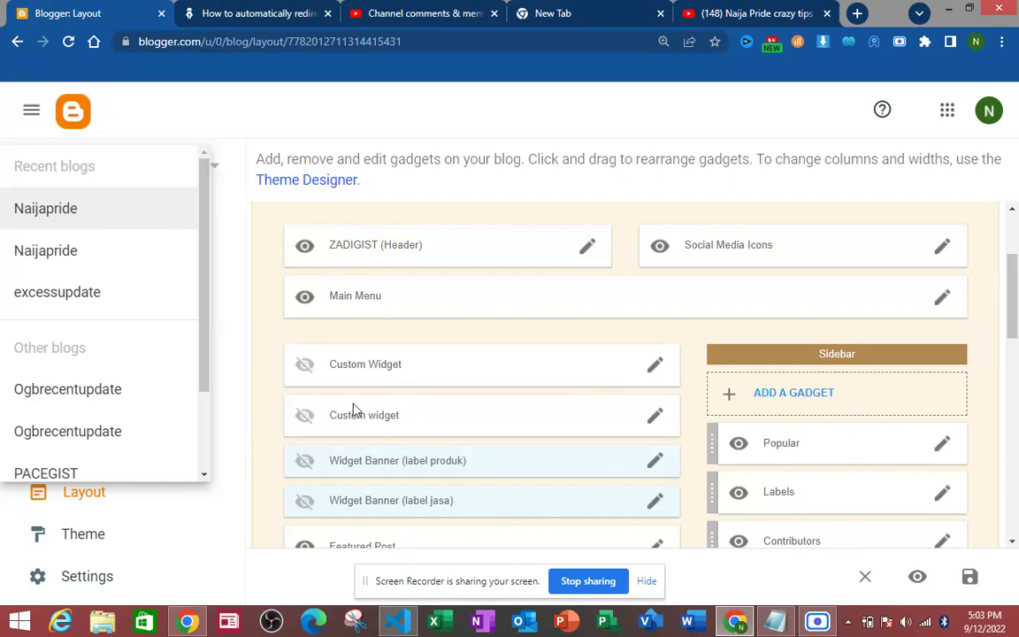
# Step: Add an HTML/JavaScript gadget titled "redirct code" to the Sidebar with the copied redirect script as its content, and save it
pyautogui.click(806, 398)
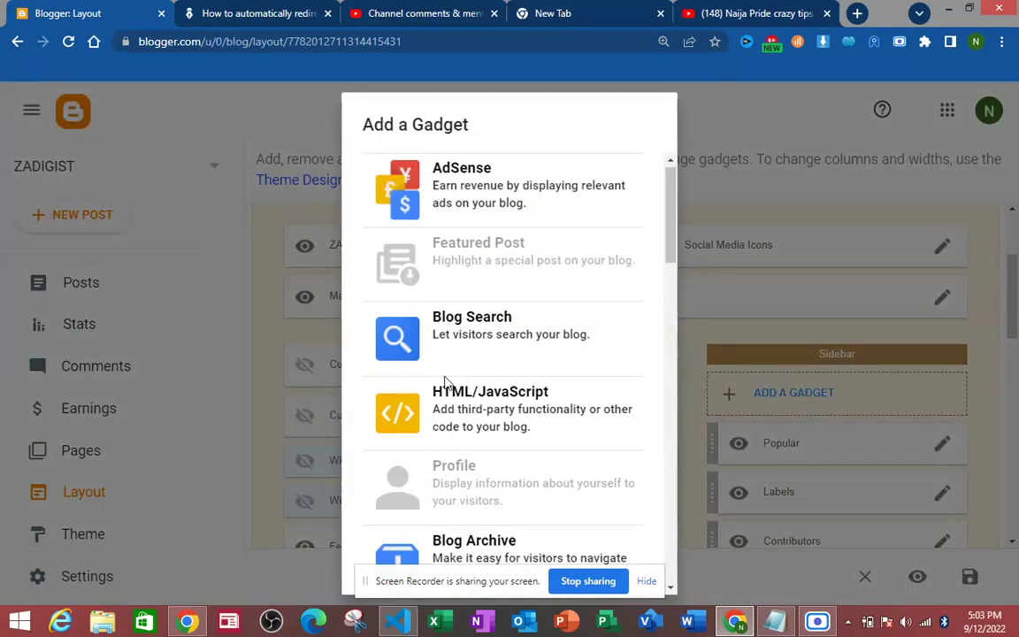
pyautogui.click(514, 432)
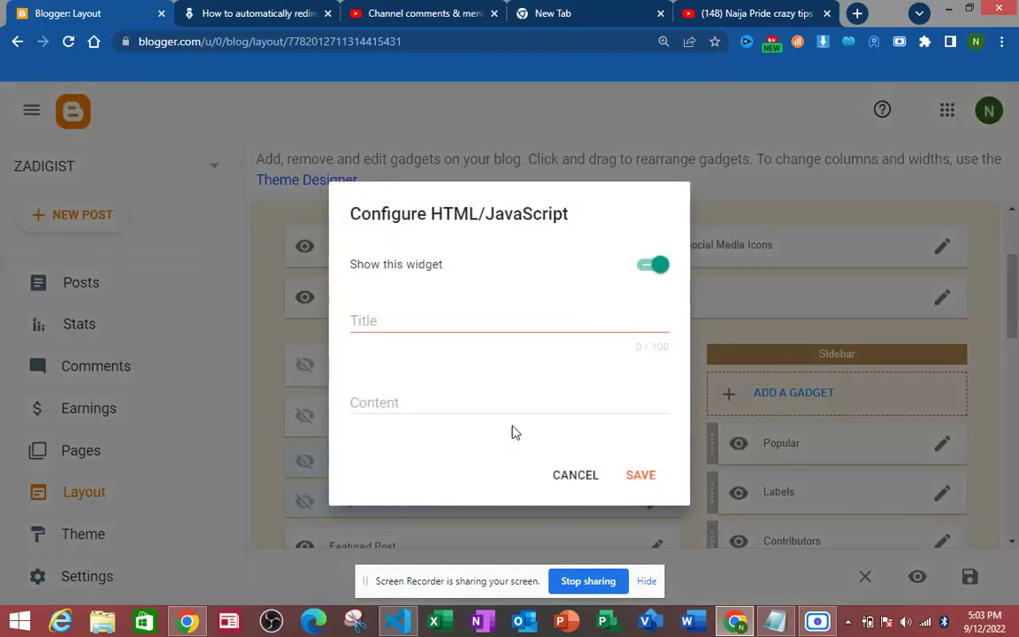
pyautogui.click(400, 316)
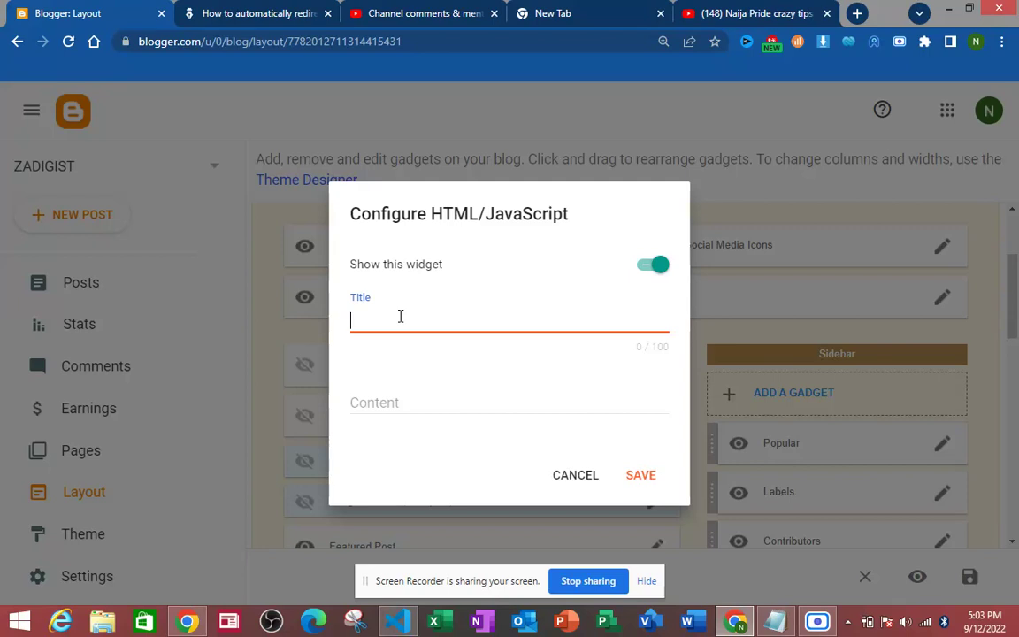
pyautogui.write('redirct code')
pyautogui.click(494, 398)
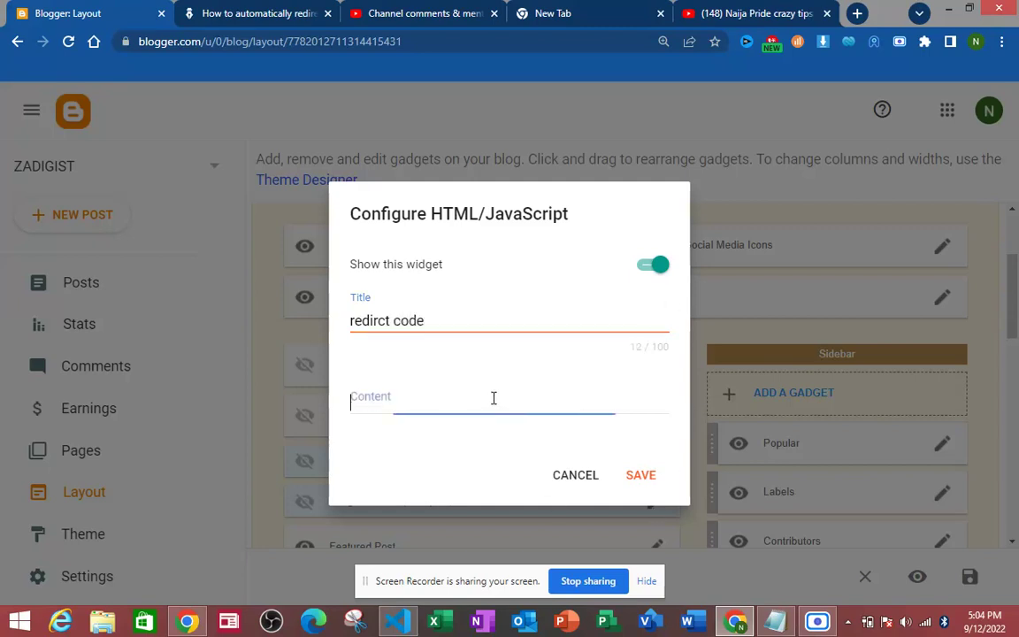
pyautogui.write("<script type='text/javascript'>   var d='<data:blog.url/>';   d=d.replace(/.*\\/\\/[^\\/]*/, '');   location.href = 'https://action'; </script>")
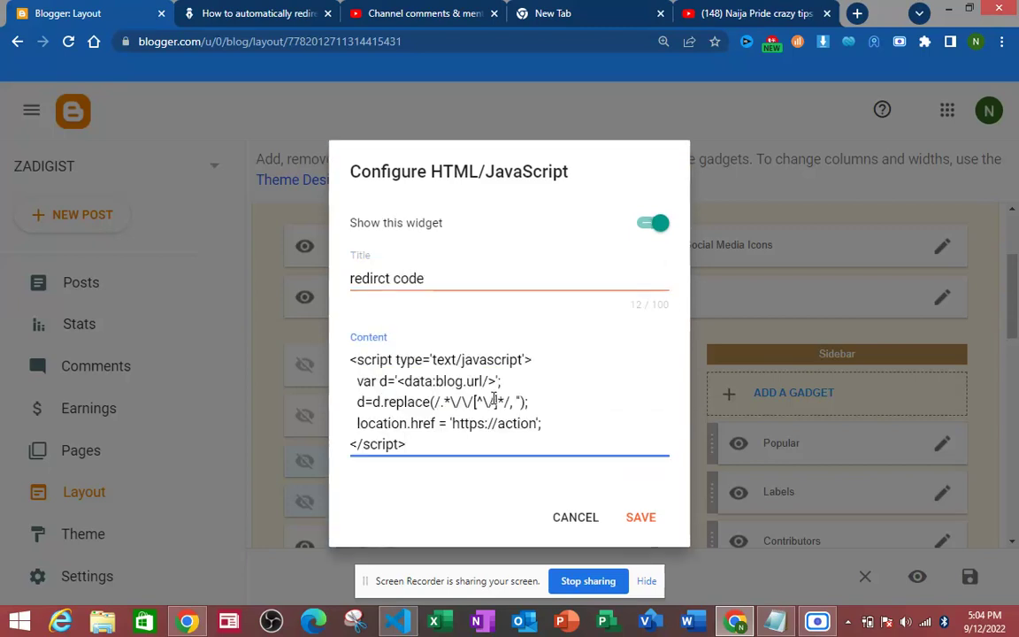
pyautogui.click(655, 526)
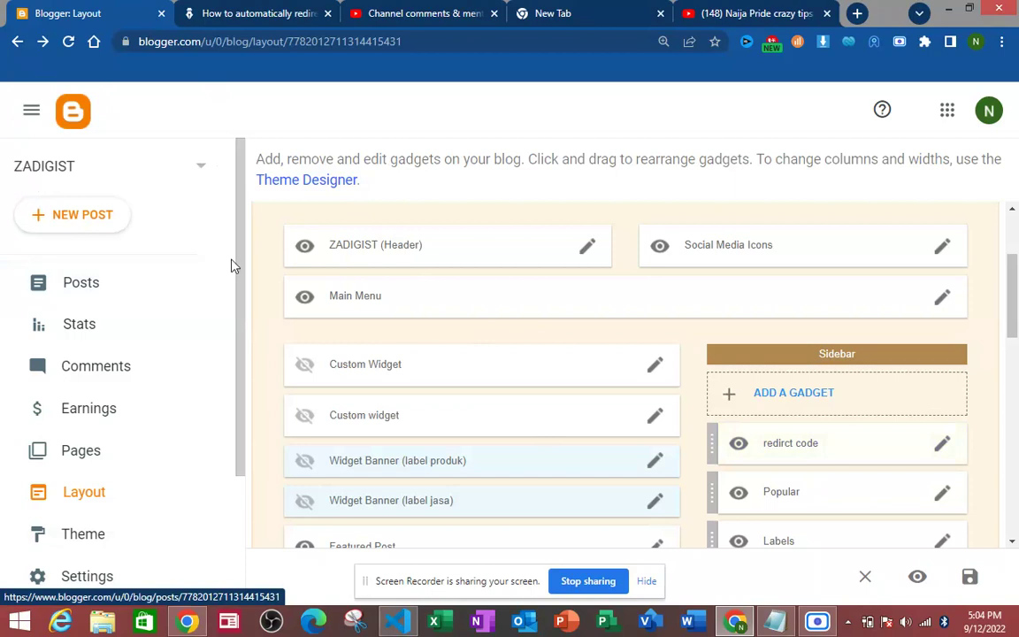
pyautogui.moveTo(237, 286); pyautogui.dragTo(241, 414)
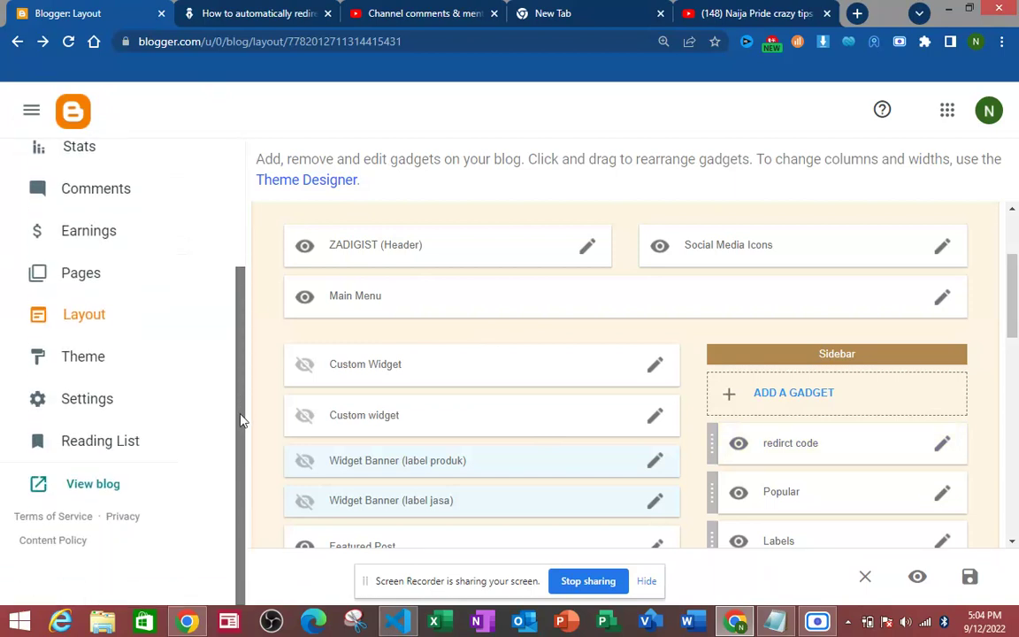
# Step: Open the live ZADIGIST blog to test the redirect, and close its page to return to the Layout page
pyautogui.click(86, 489)
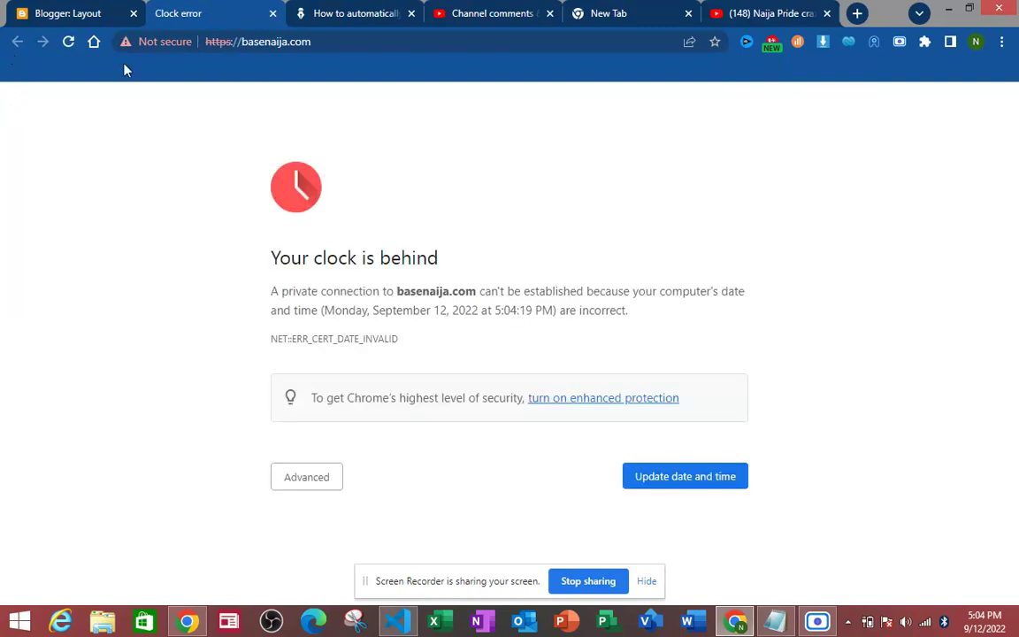
pyautogui.click(272, 13)
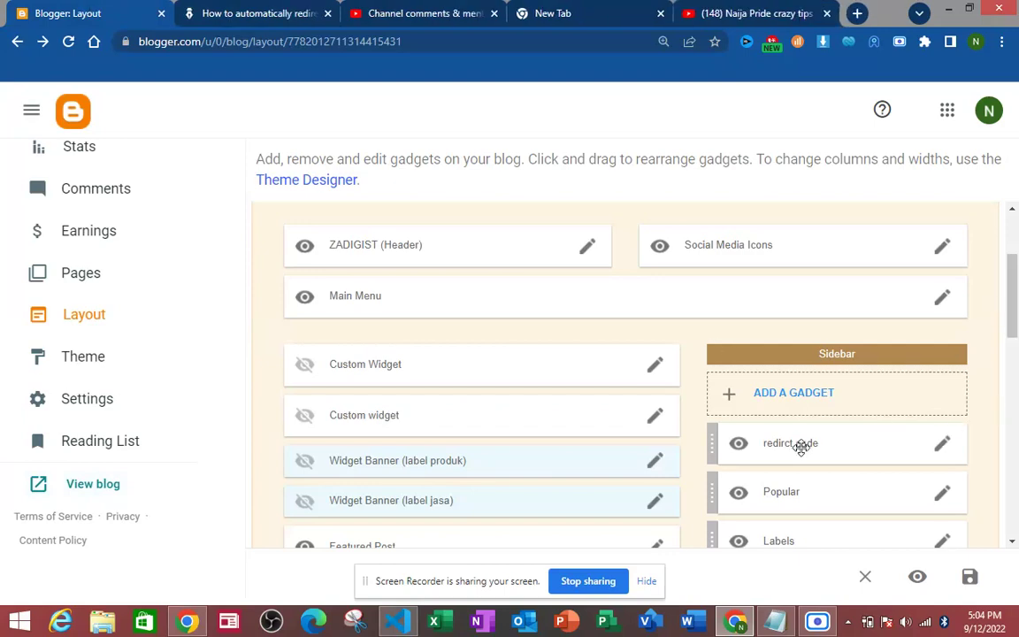
pyautogui.click(939, 446)
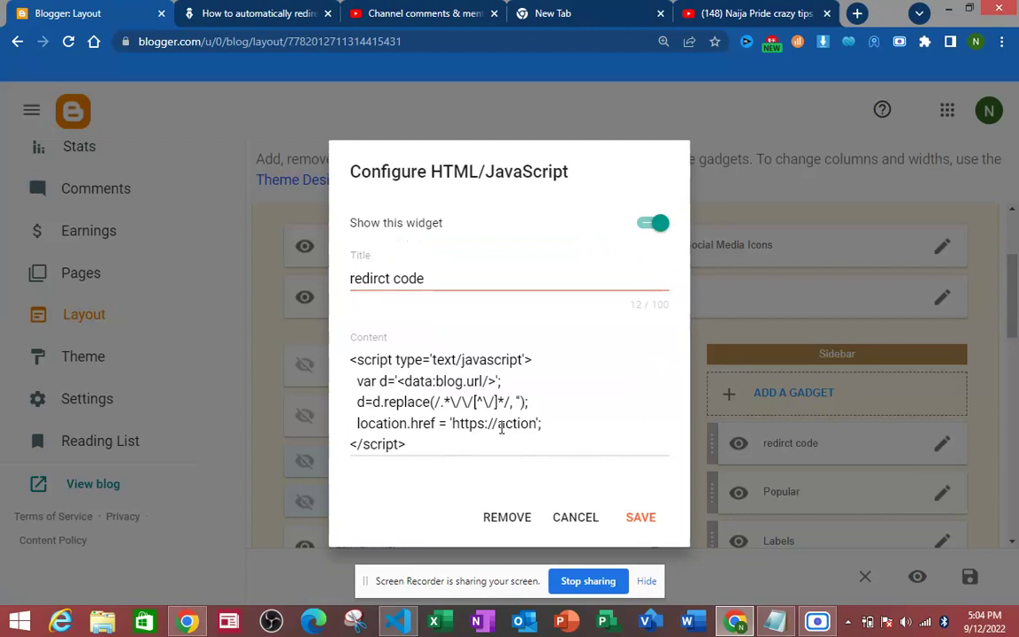
pyautogui.moveTo(497, 424); pyautogui.dragTo(535, 427)
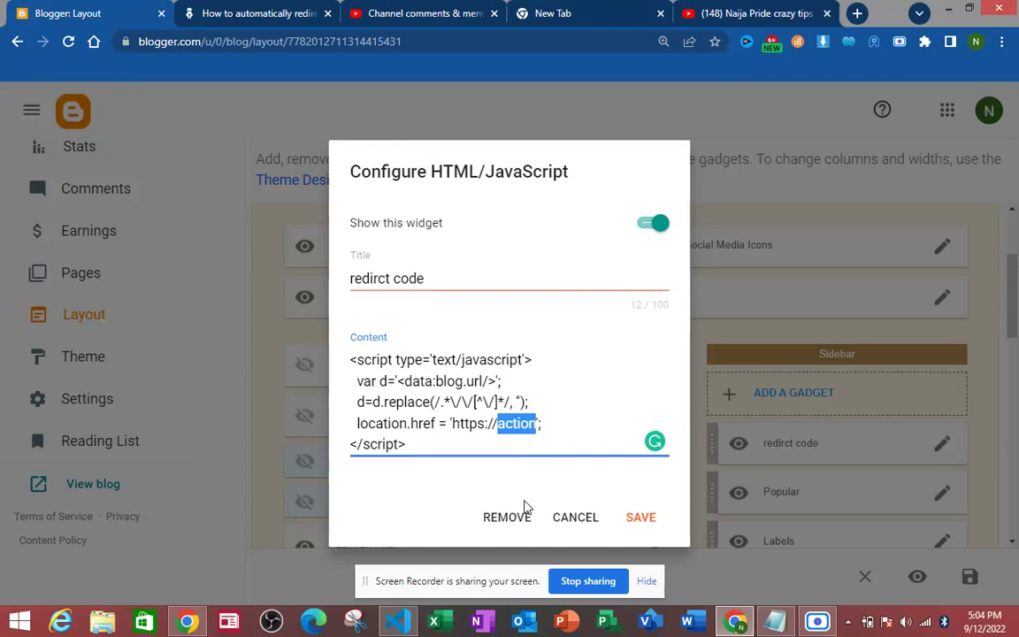
pyautogui.write('naia')
pyautogui.press('BackSpace')
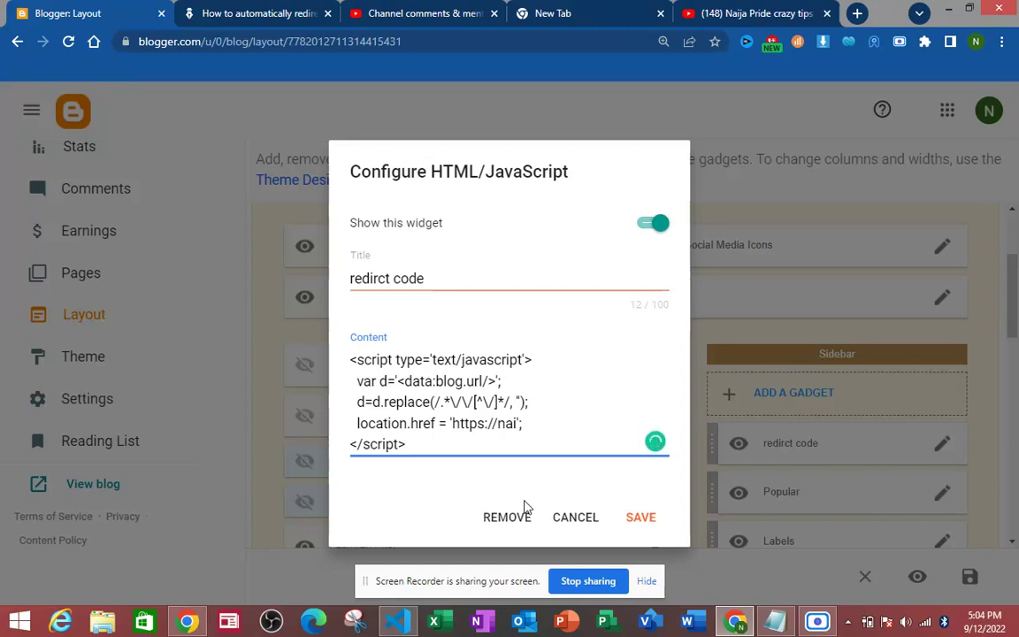
pyautogui.write('japr')
pyautogui.press('BackSpace')
pyautogui.press('BackSpace')
pyautogui.press('BackSpace')
pyautogui.press('BackSpace')
pyautogui.press('BackSpace')
pyautogui.press('BackSpace')
pyautogui.write('gnews.com')
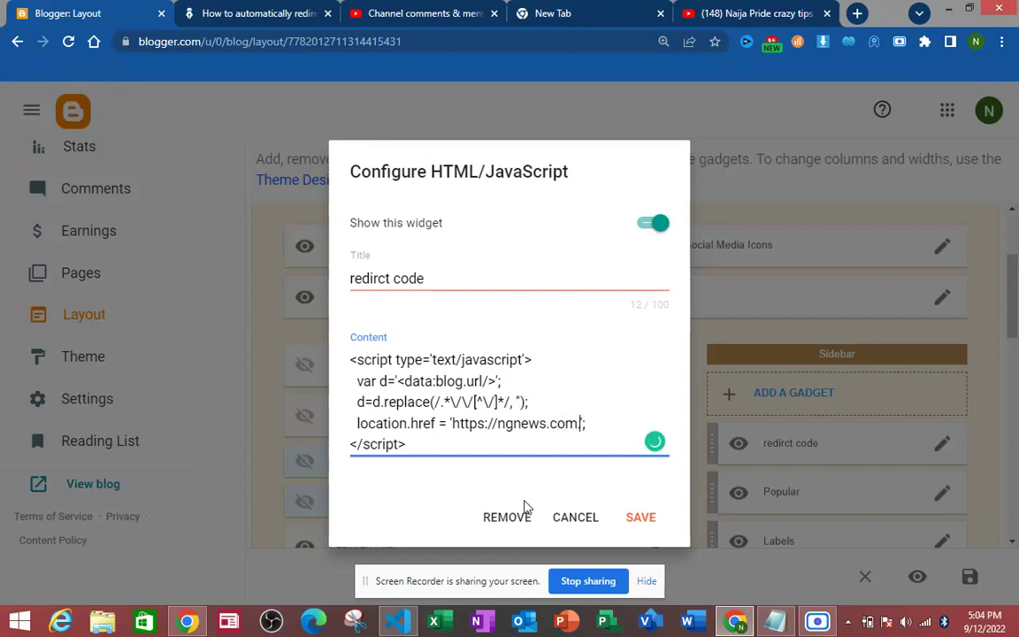
pyautogui.press('BackSpace')
pyautogui.press('BackSpace')
pyautogui.press('BackSpace')
pyautogui.press('BackSpace')
pyautogui.press('BackSpace')
pyautogui.write('today.com.ng')
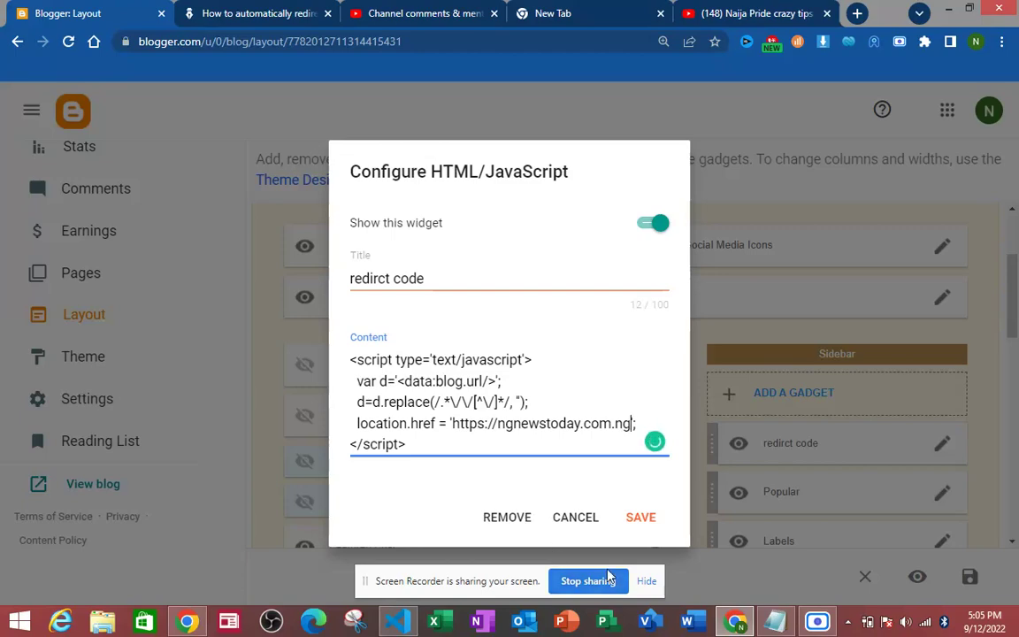
pyautogui.click(640, 517)
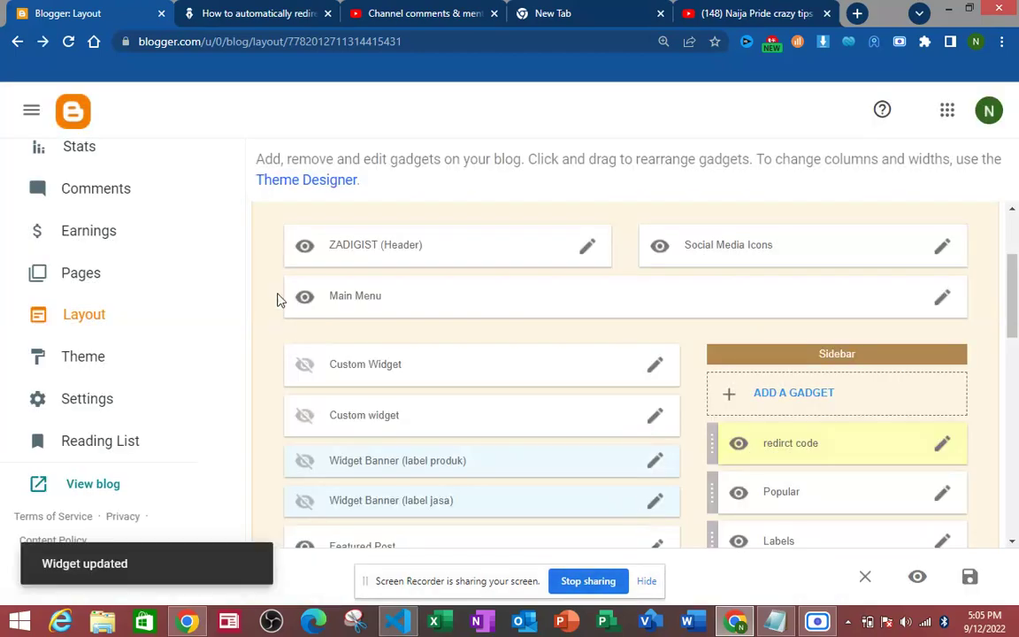
# Step: Test the redirect again on the live ZADIGIST blog, leaving its page open, and return to the Layout page
pyautogui.click(90, 488)
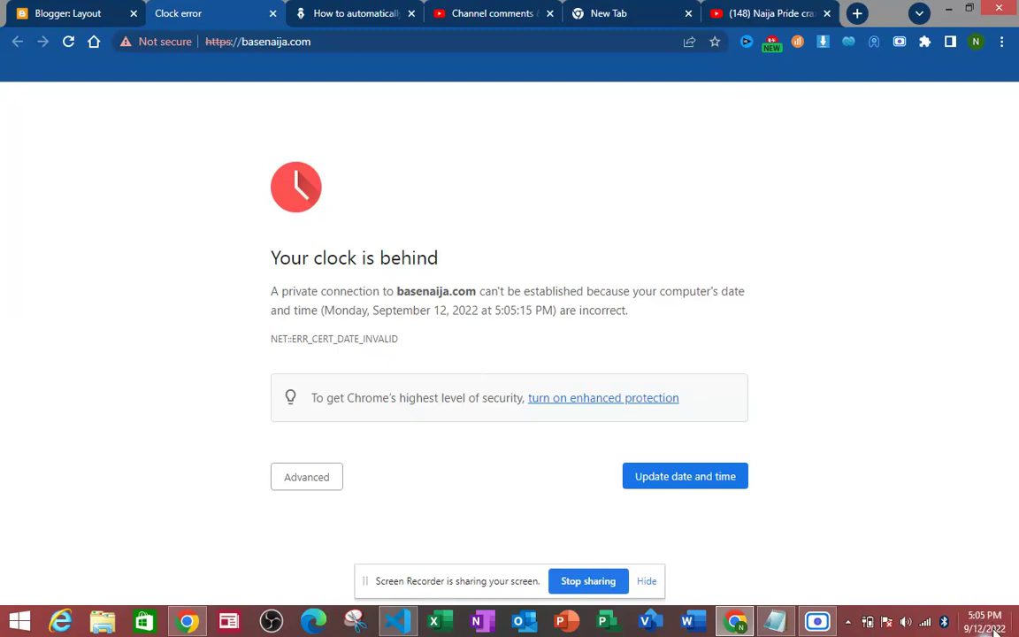
pyautogui.moveTo(991, 630)
pyautogui.click(51, 19)
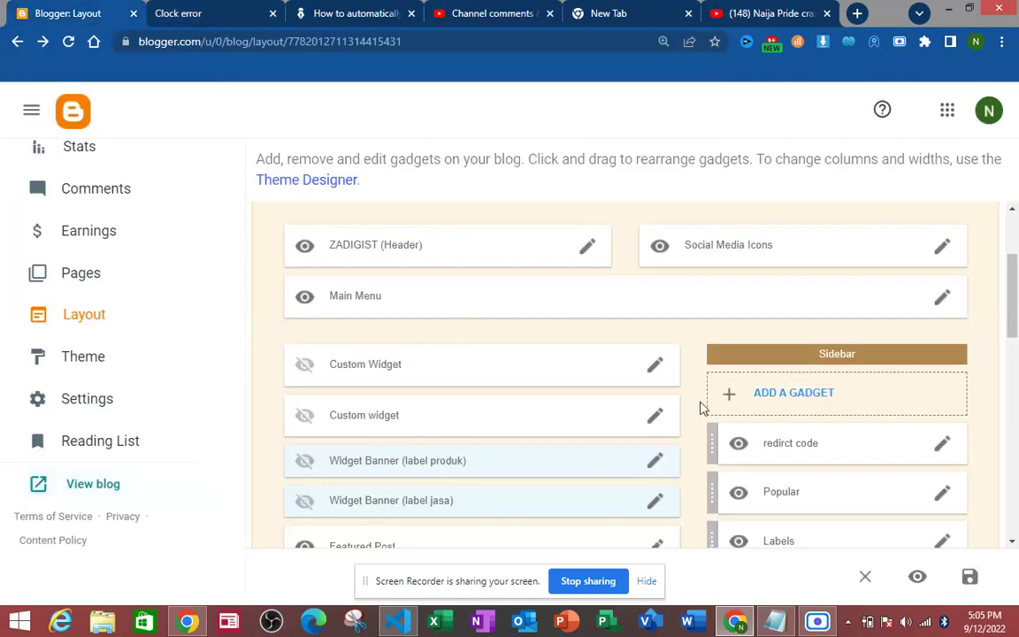
# Step: Change the Layout page from ZADIGIST to the second Ogbrecentupdate blog under Other blogs
pyautogui.click(938, 451)
pyautogui.click(29, 109)
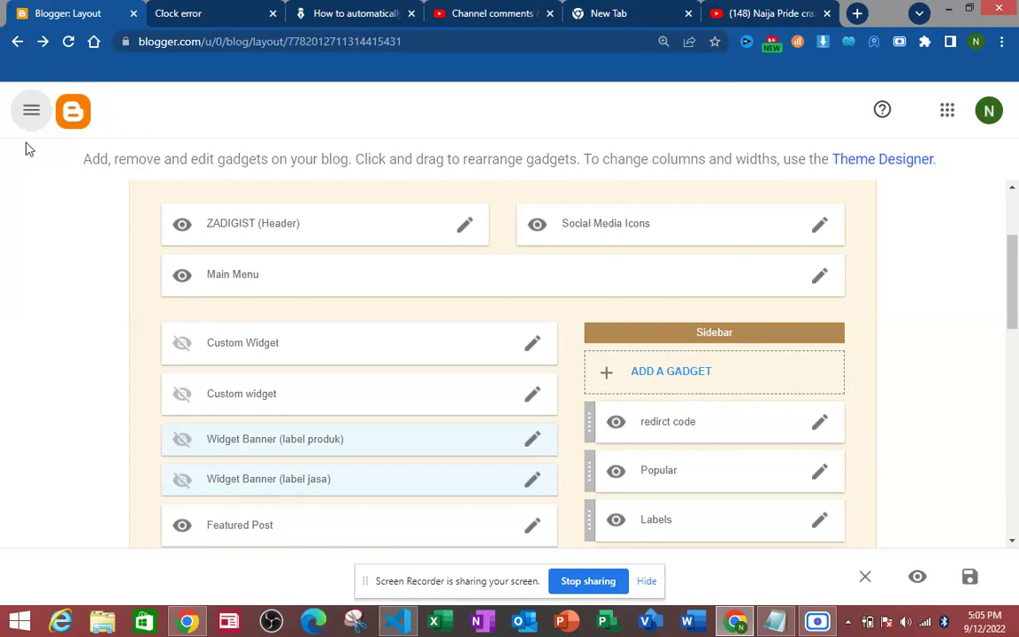
pyautogui.click(32, 117)
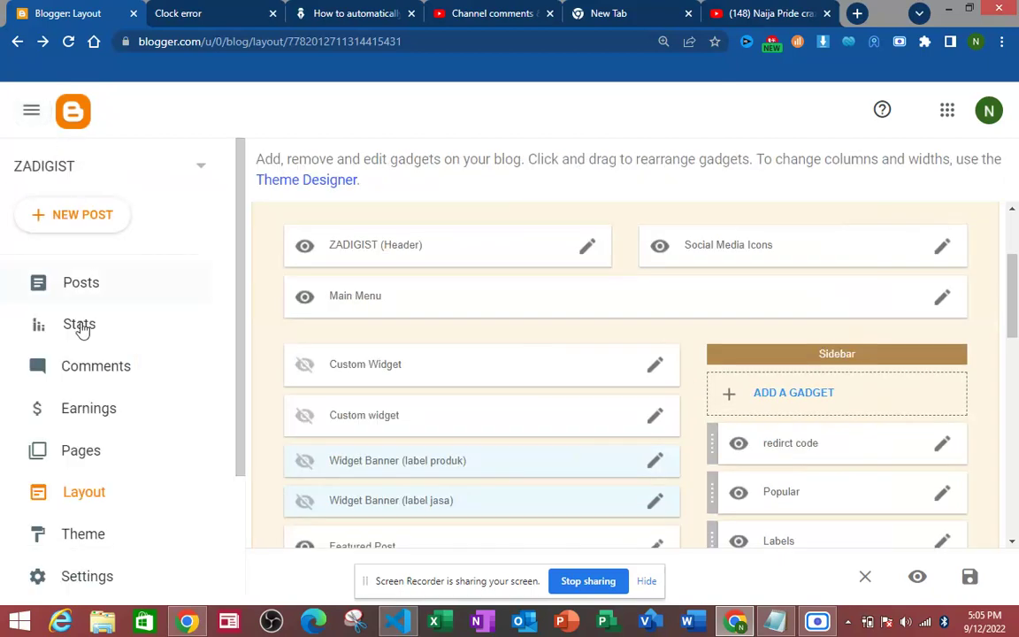
pyautogui.click(199, 170)
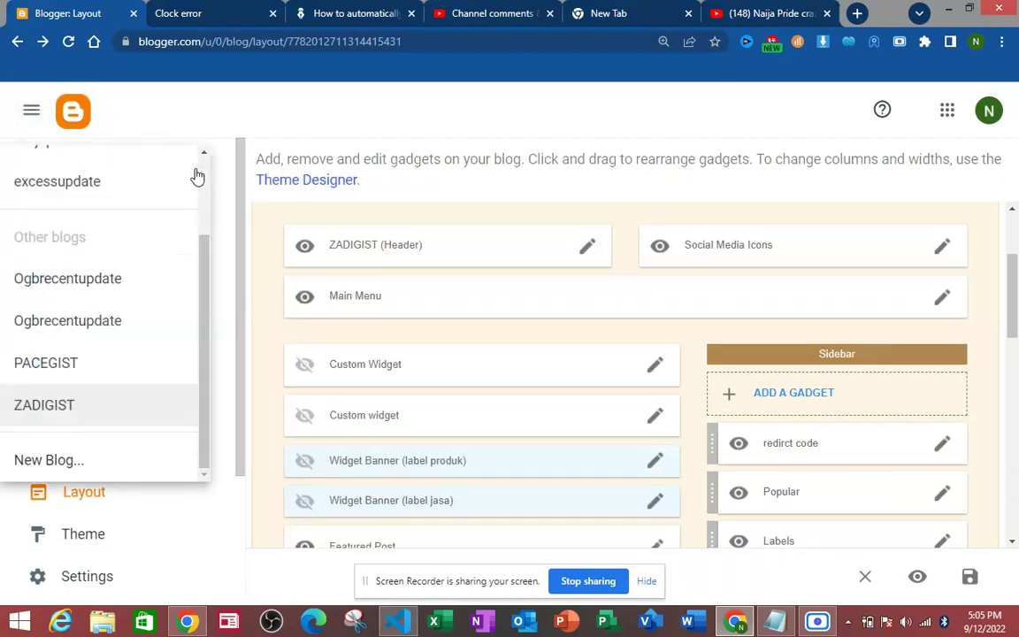
pyautogui.click(46, 334)
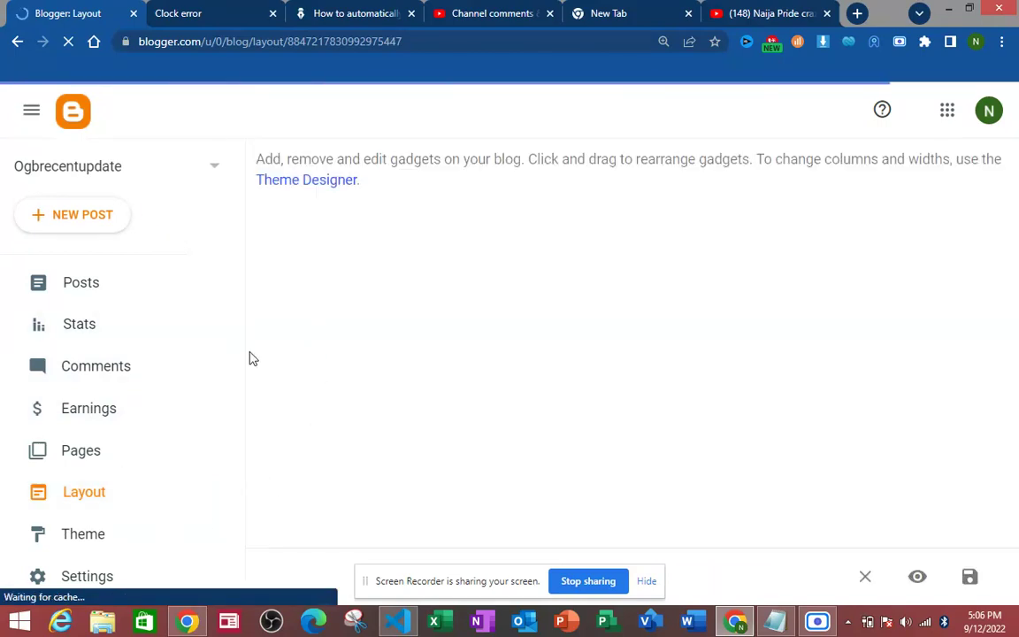
# Step: View the live Ogbrecentupdate blog before adding any redirect, and close its page
pyautogui.scroll(-2, 236, 466)
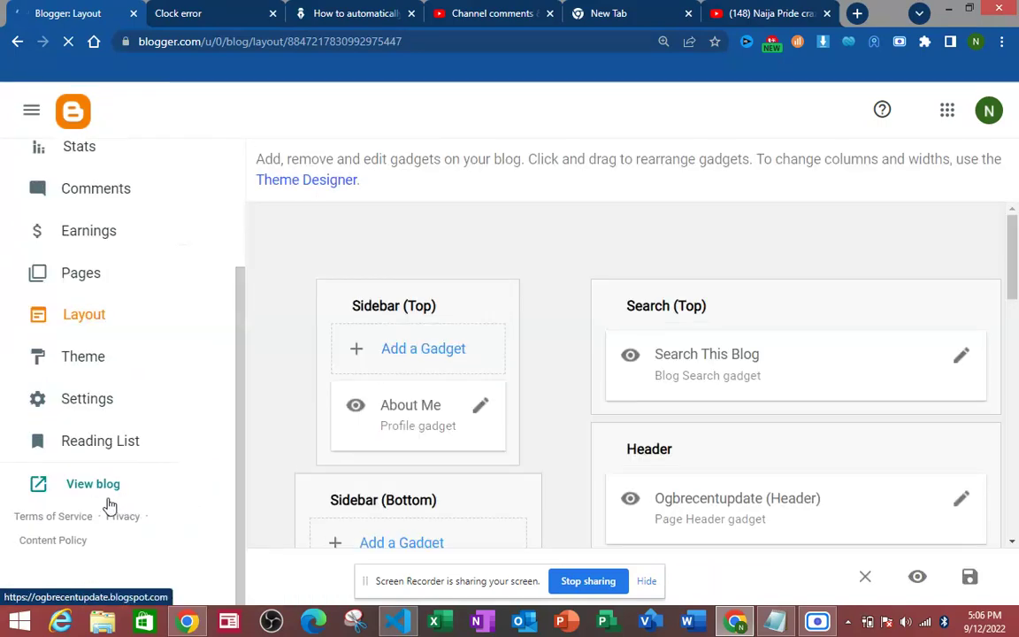
pyautogui.click(108, 486)
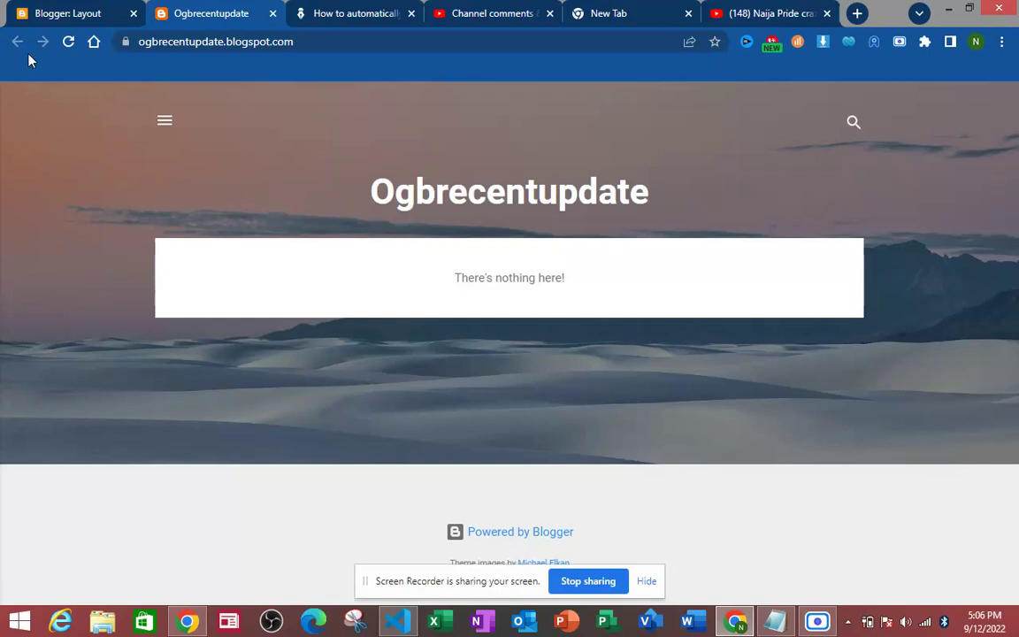
pyautogui.click(273, 14)
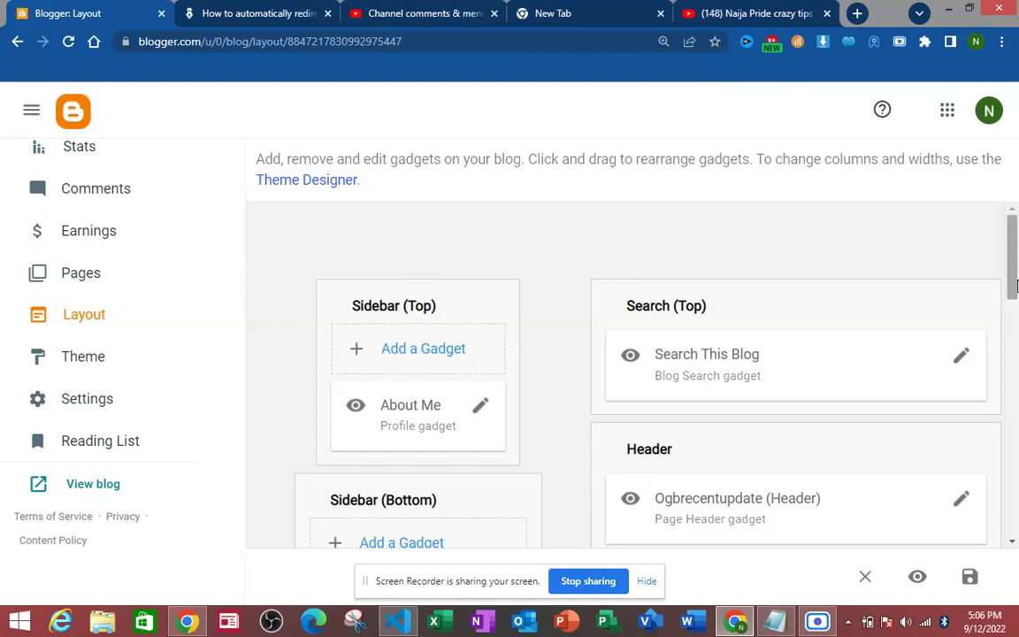
# Step: Create an HTML/JavaScript gadget in Sidebar (Top) and insert the copied redirect script as its content
pyautogui.moveTo(1012, 314); pyautogui.dragTo(991, 273)
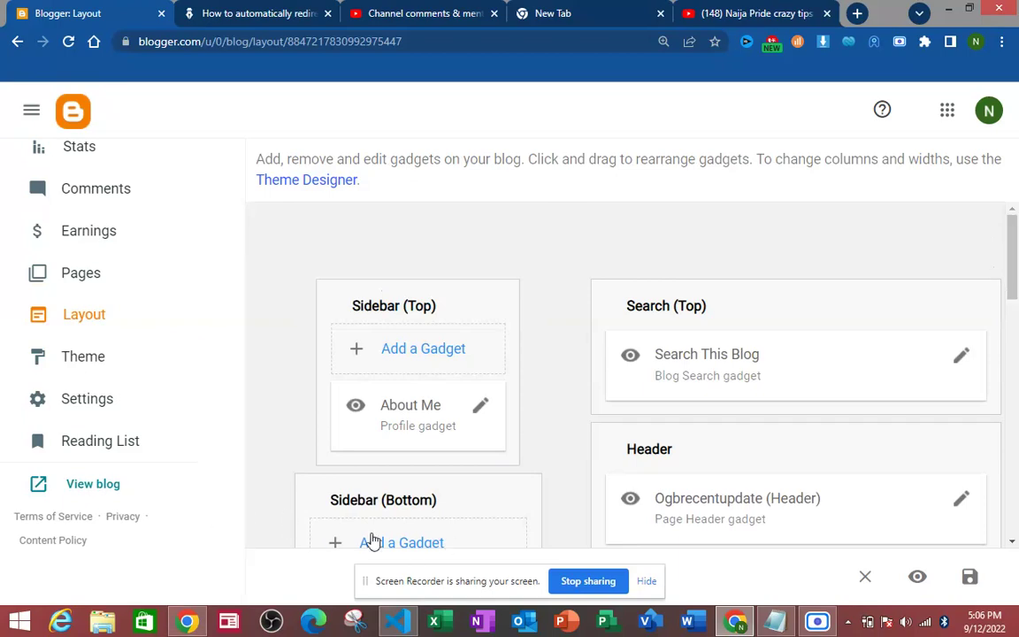
pyautogui.click(418, 352)
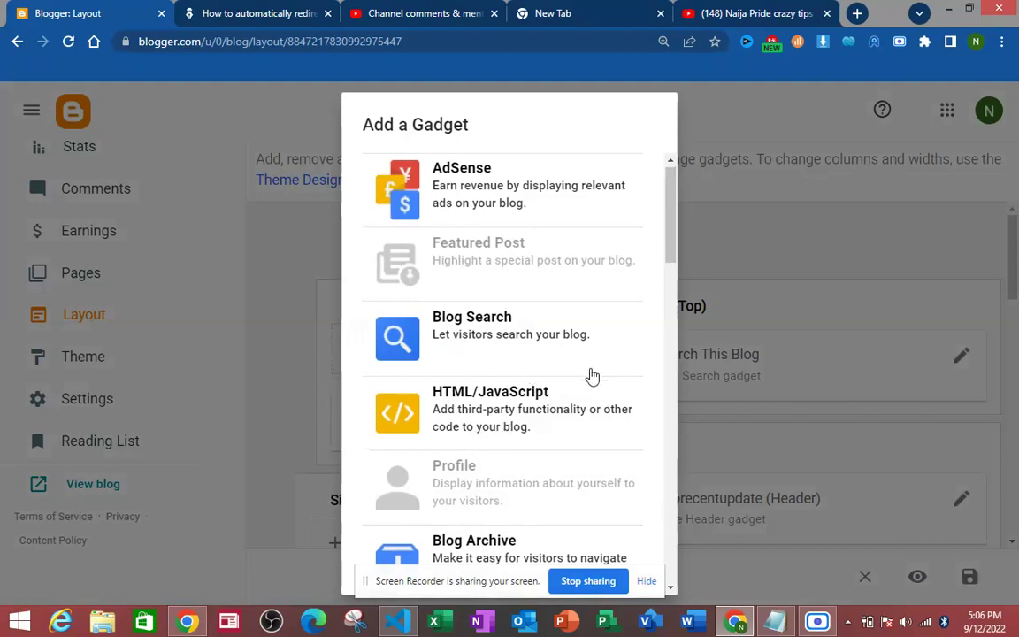
pyautogui.click(475, 414)
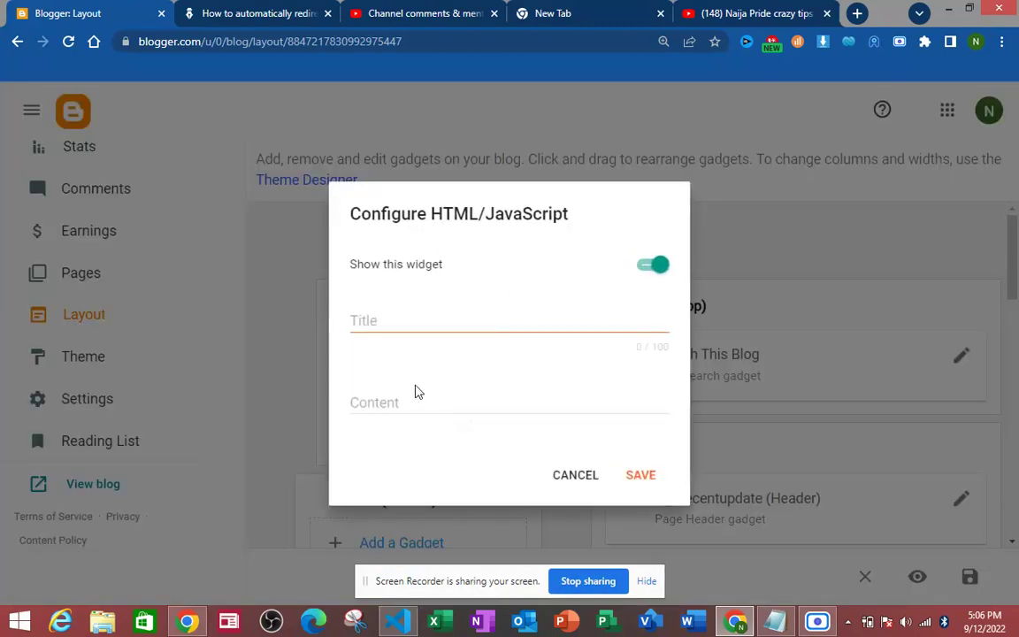
pyautogui.click(417, 395)
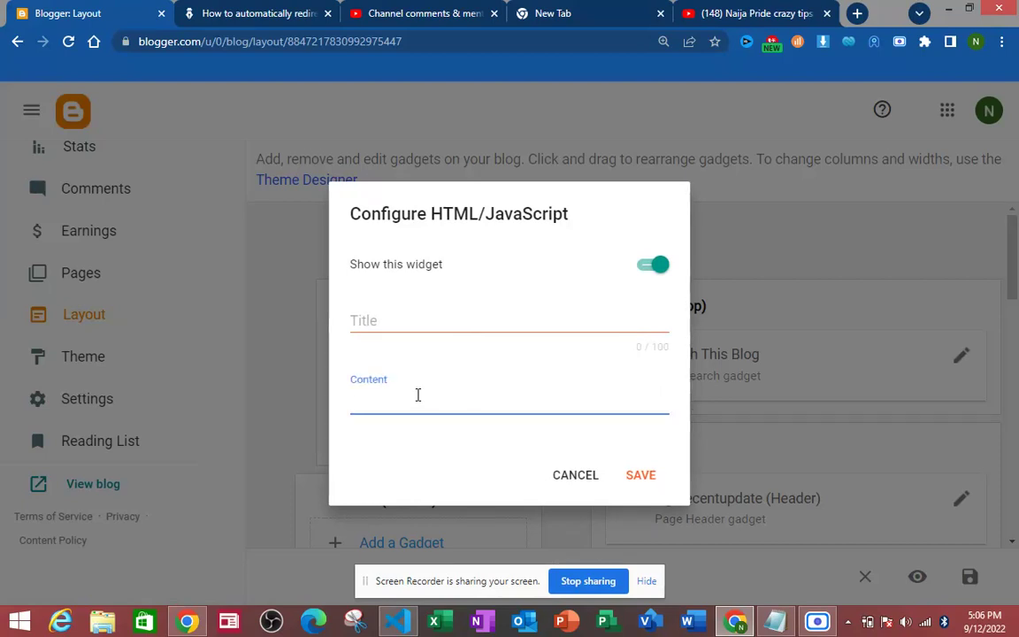
pyautogui.write("<script type='text/javascript'>   var d='<data:blog.url/>';   d=d.replace(/.*\\/\\/[^\\/]*/, '');   location.href = 'https://action'; </script>")
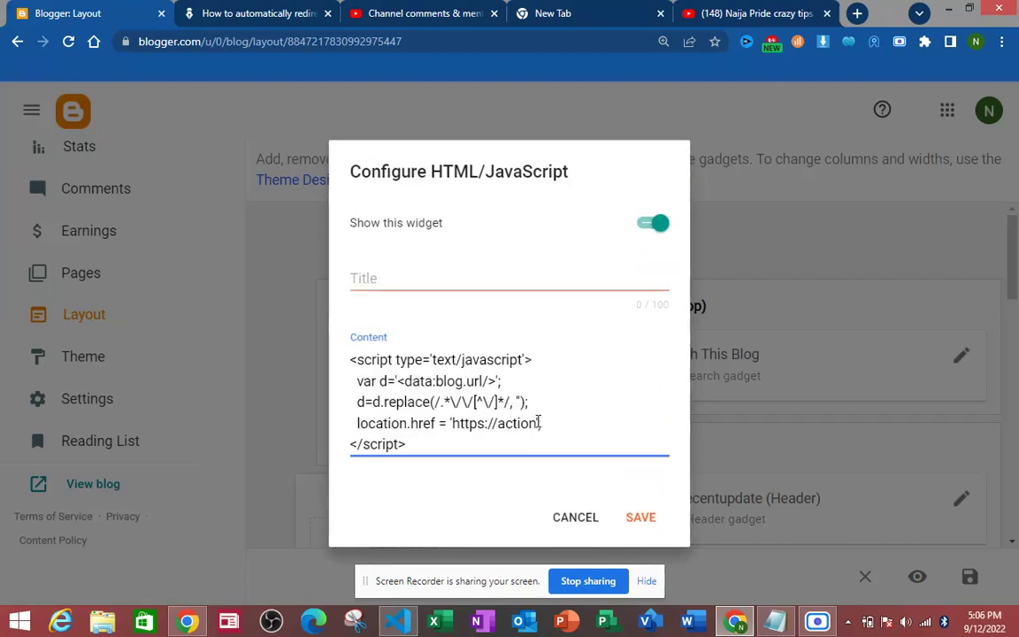
# Step: Replace "action" in the script's destination link with ngnewstoday.com.ng and save the new gadget
pyautogui.moveTo(532, 424); pyautogui.dragTo(500, 424)
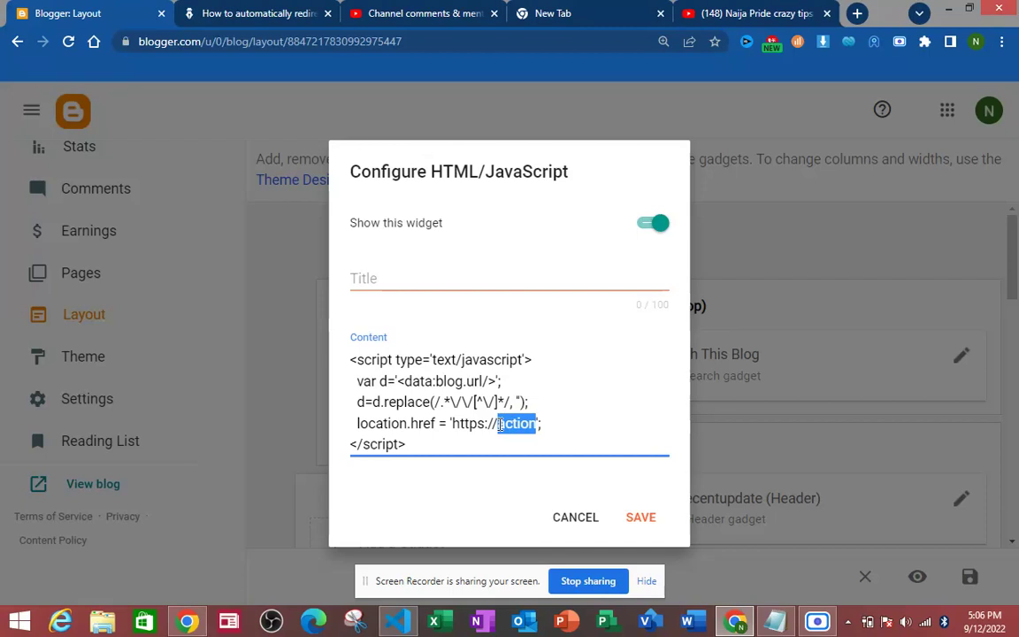
pyautogui.write('ngnews')
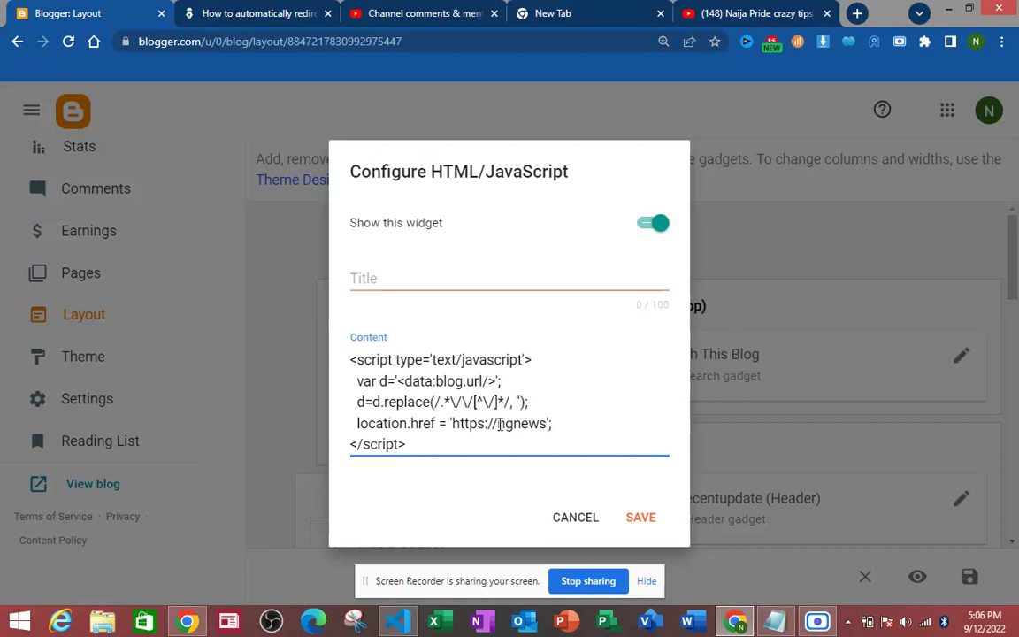
pyautogui.write('td')
pyautogui.write('day.com.ng')
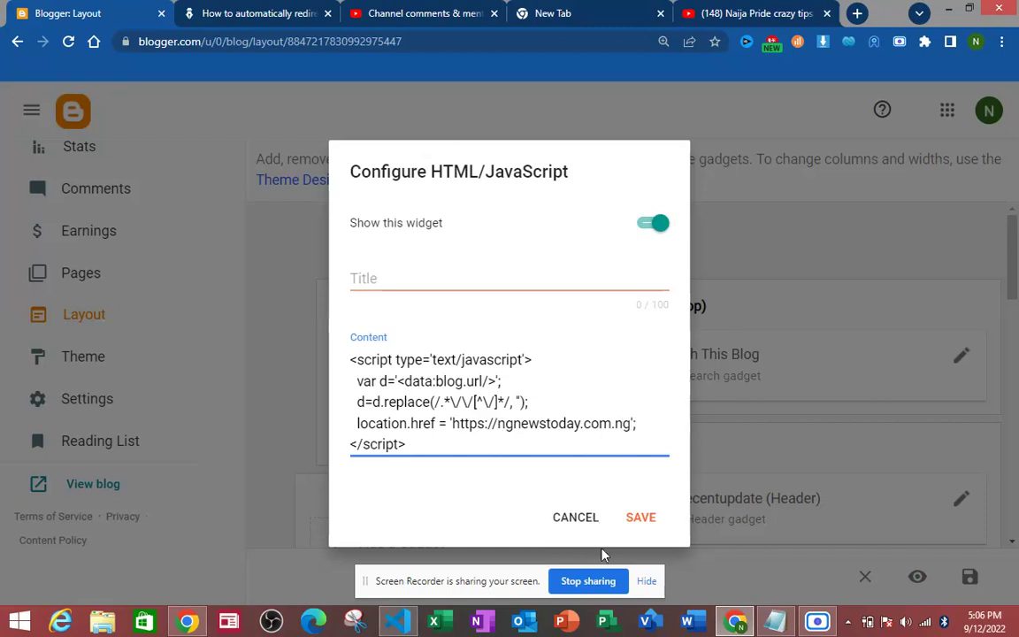
pyautogui.click(644, 522)
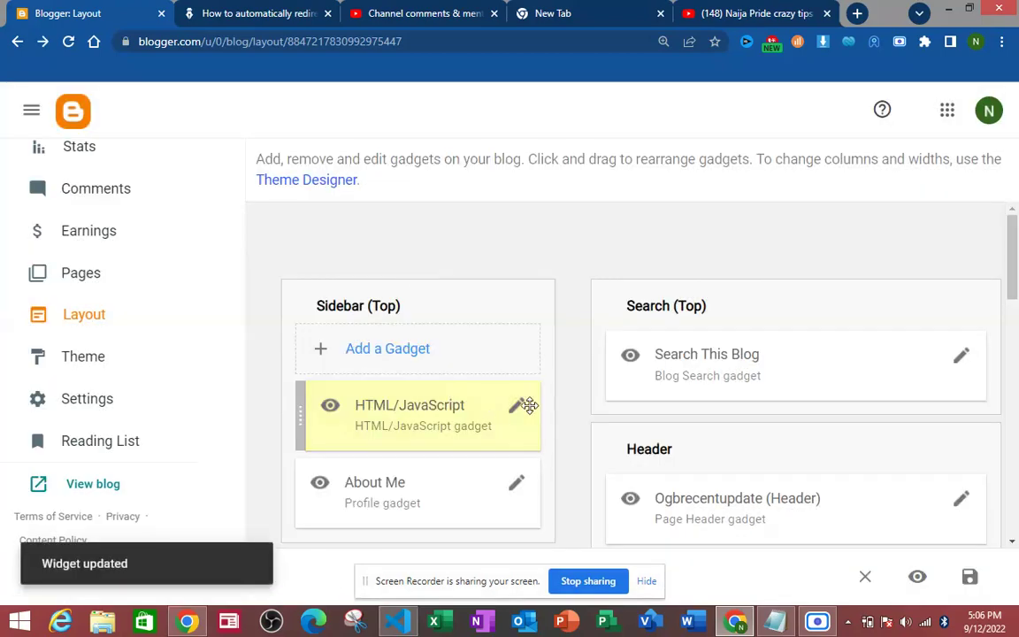
# Step: Give the new HTML/JavaScript gadget in Sidebar (Top) the title "fjhfjjfjfjjd" and save it
pyautogui.click(516, 408)
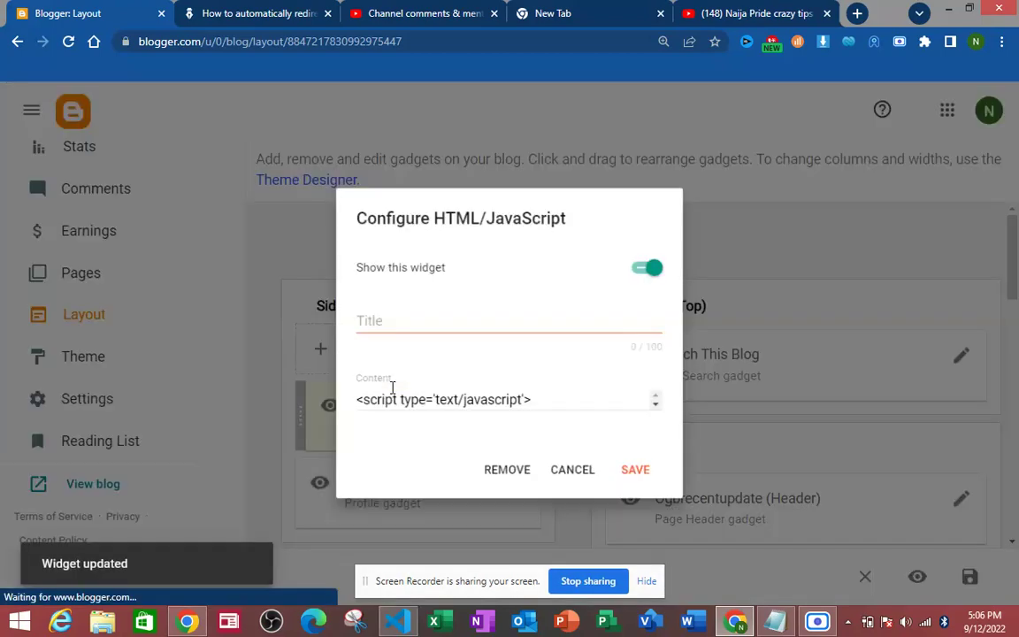
pyautogui.click(410, 268)
pyautogui.write('fjhfjjfjfjjd')
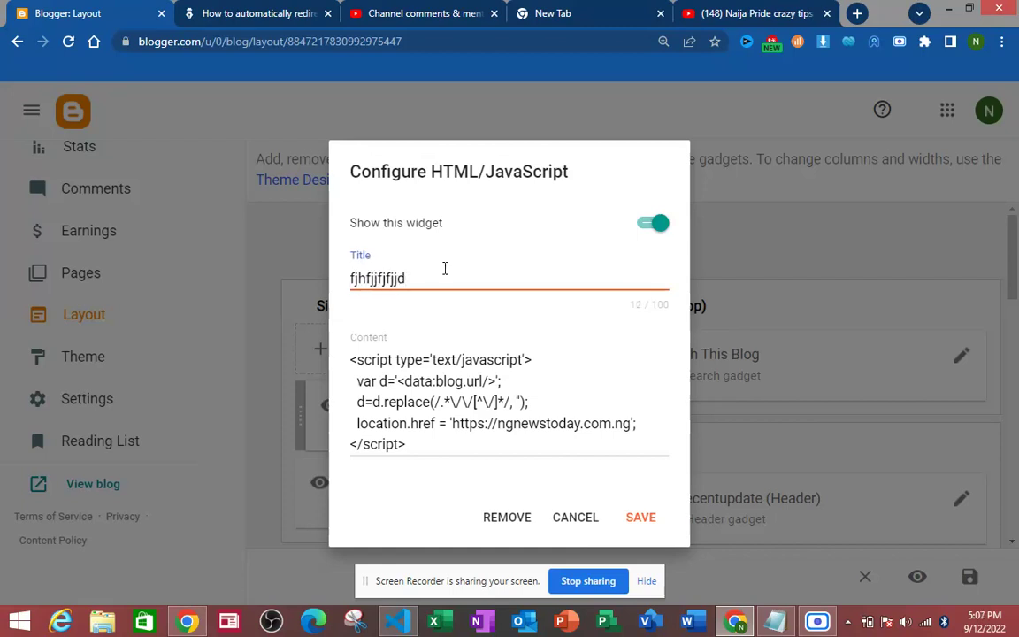
pyautogui.click(643, 521)
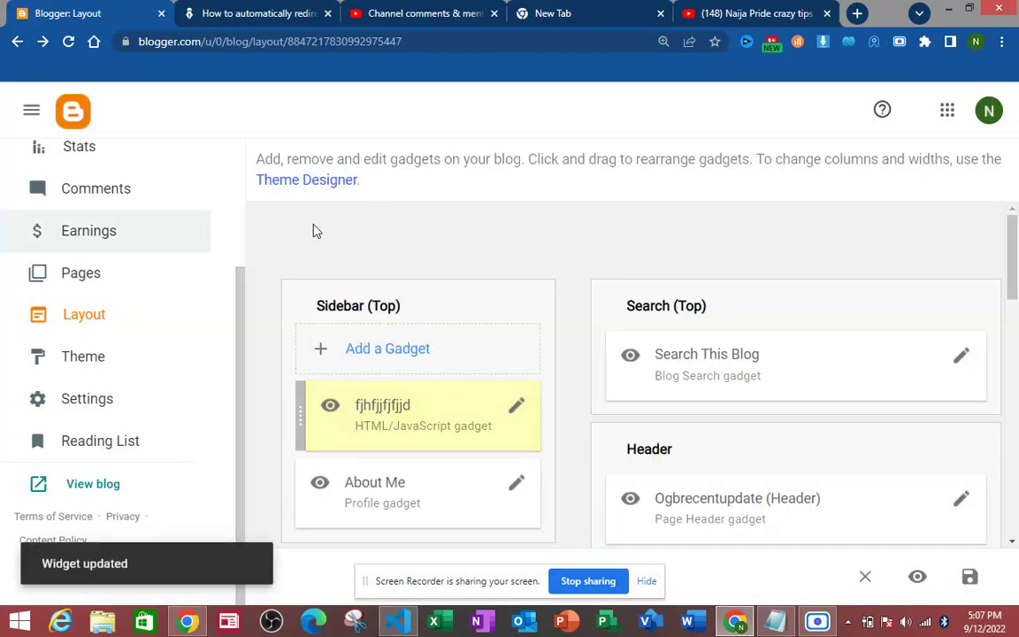
# Step: Open the live Ogbrecentupdate blog to test its redirect to ngnewstoday.com.ng, and close the page
pyautogui.click(95, 485)
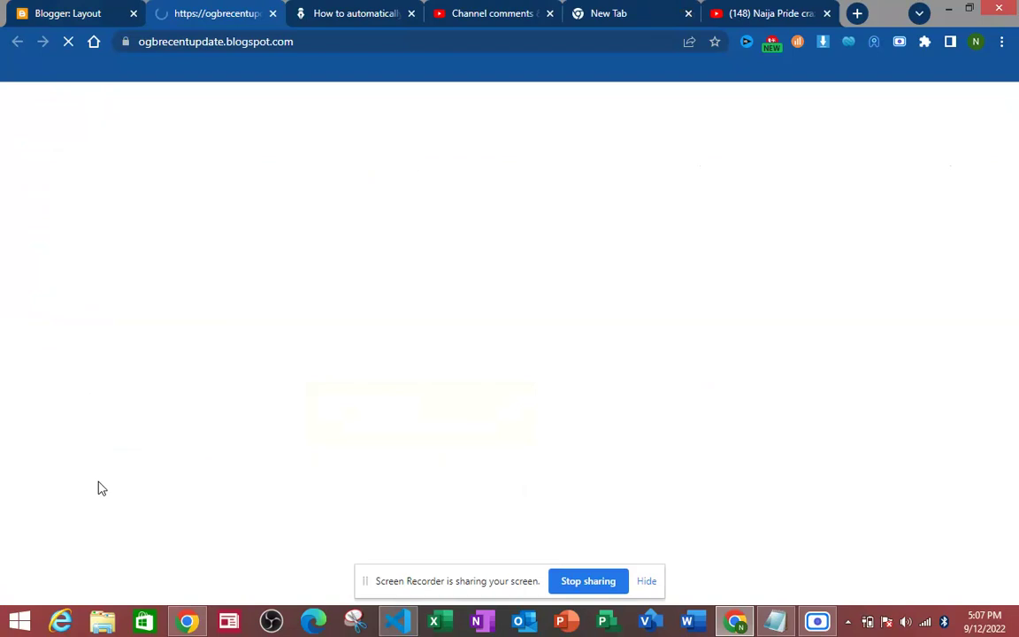
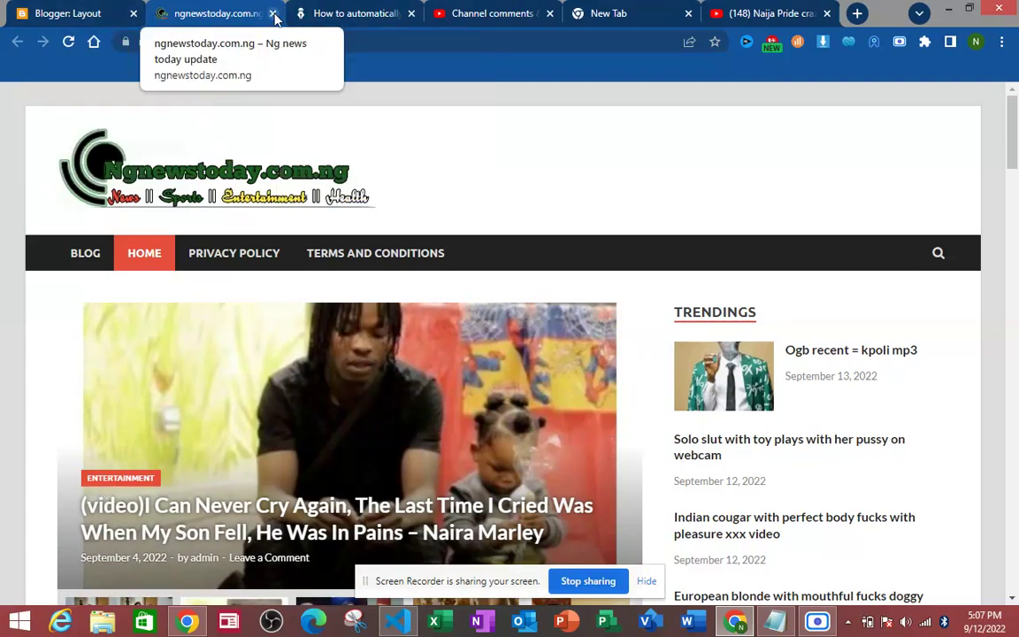
pyautogui.click(273, 14)
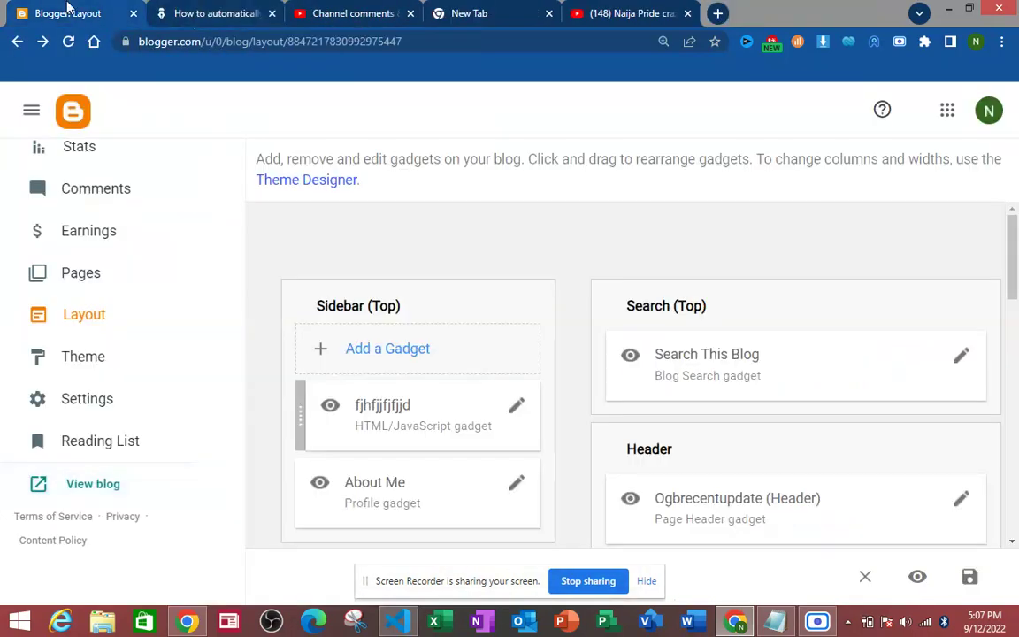
# Step: Copy the complete redirect script from the content of the "fjhfjjfjfjjd" gadget
pyautogui.click(516, 409)
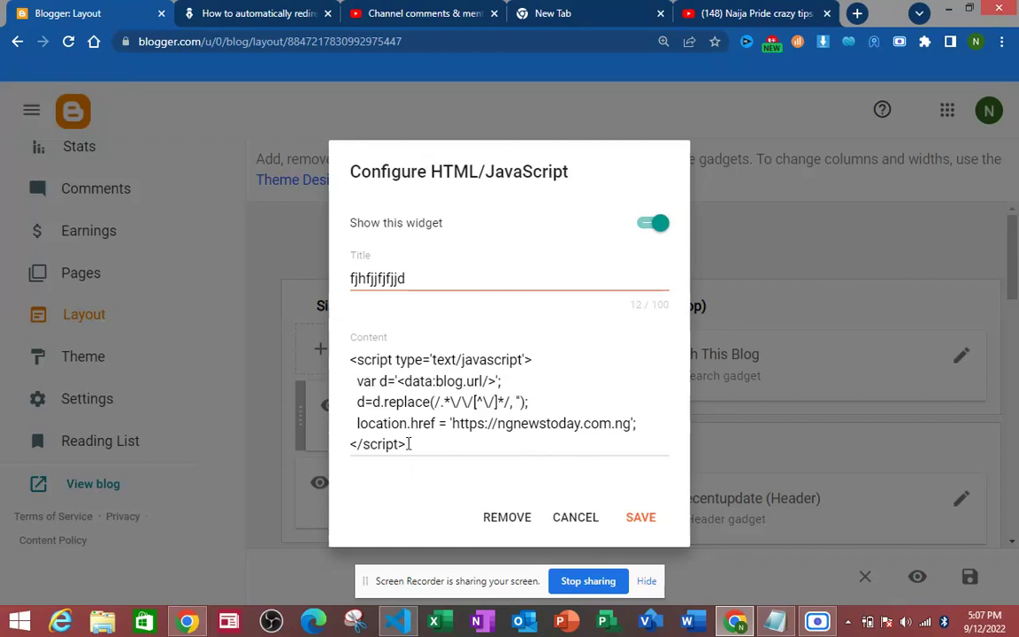
pyautogui.moveTo(409, 444); pyautogui.dragTo(351, 361)
pyautogui.hotkey('ctrl', 'c')
pyautogui.rightClick(376, 371)
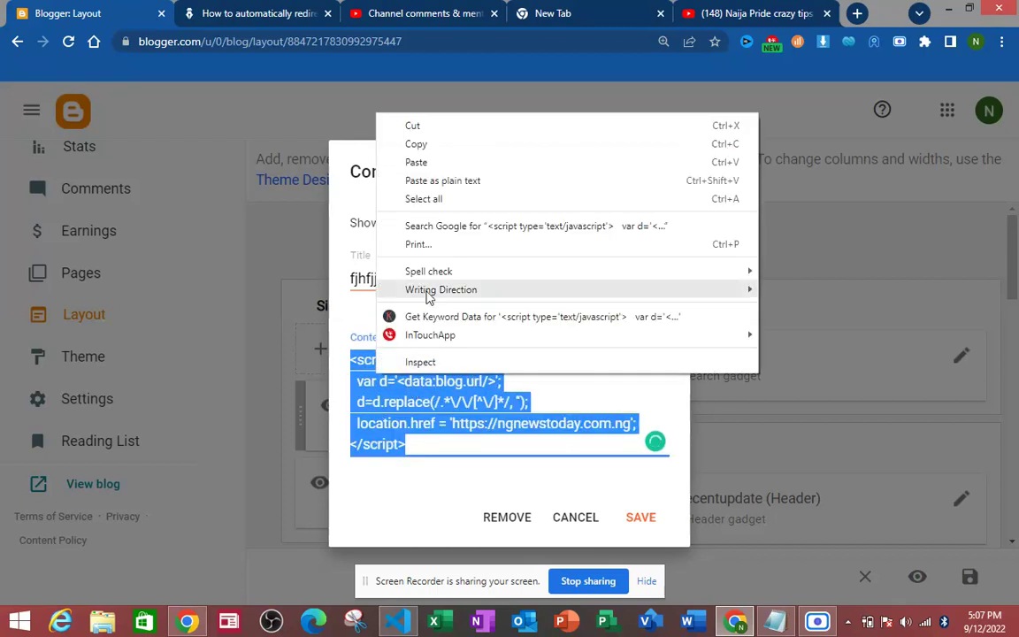
pyautogui.click(425, 146)
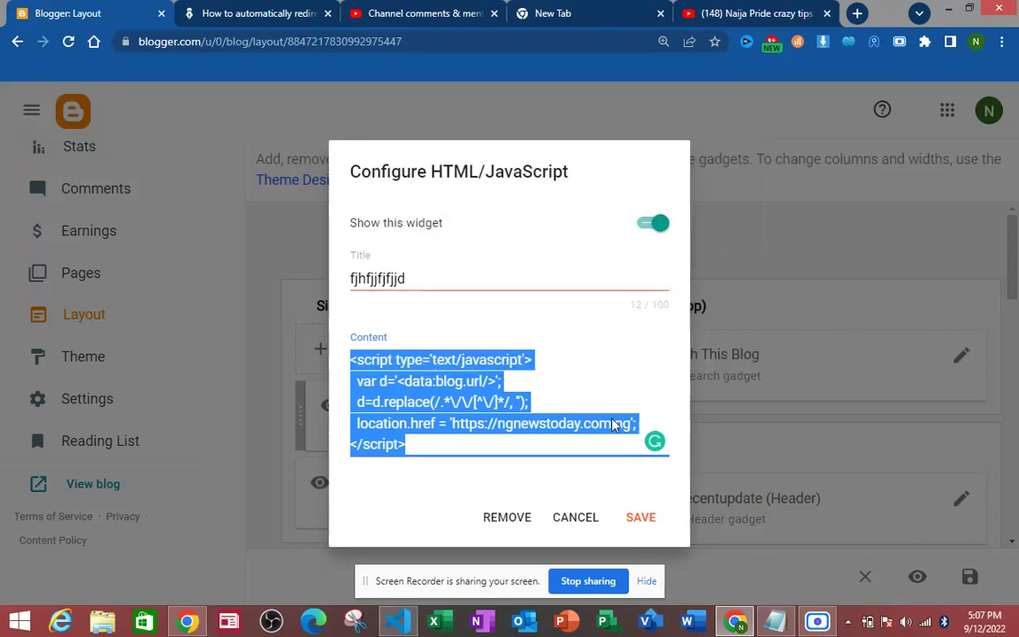
# Step: Remove the "fjhfjjfjfjjd" HTML/JavaScript gadget from Sidebar (Top) and confirm the removal
pyautogui.click(574, 522)
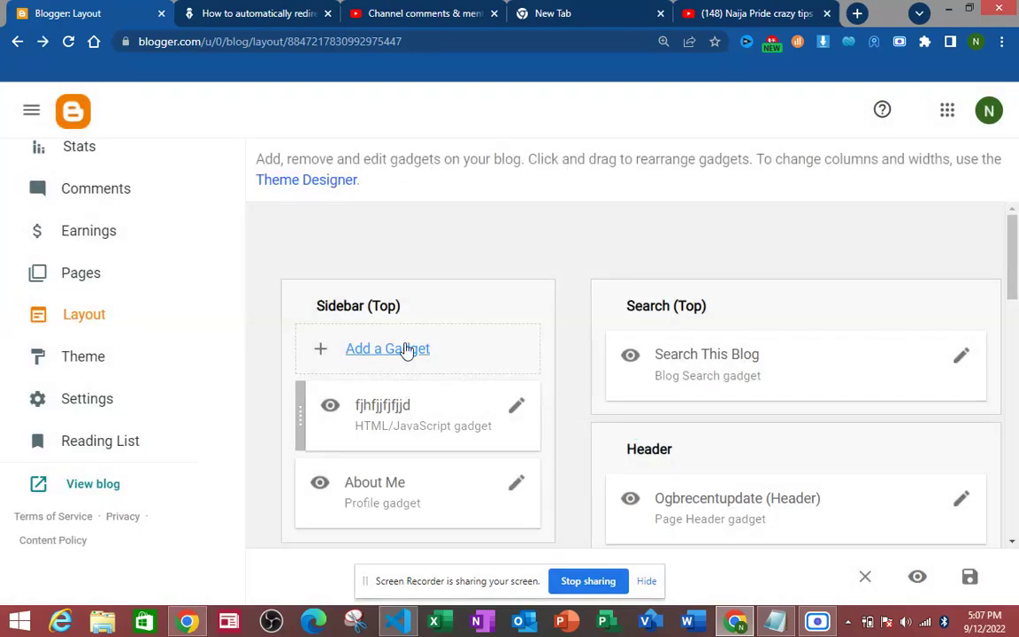
pyautogui.click(514, 407)
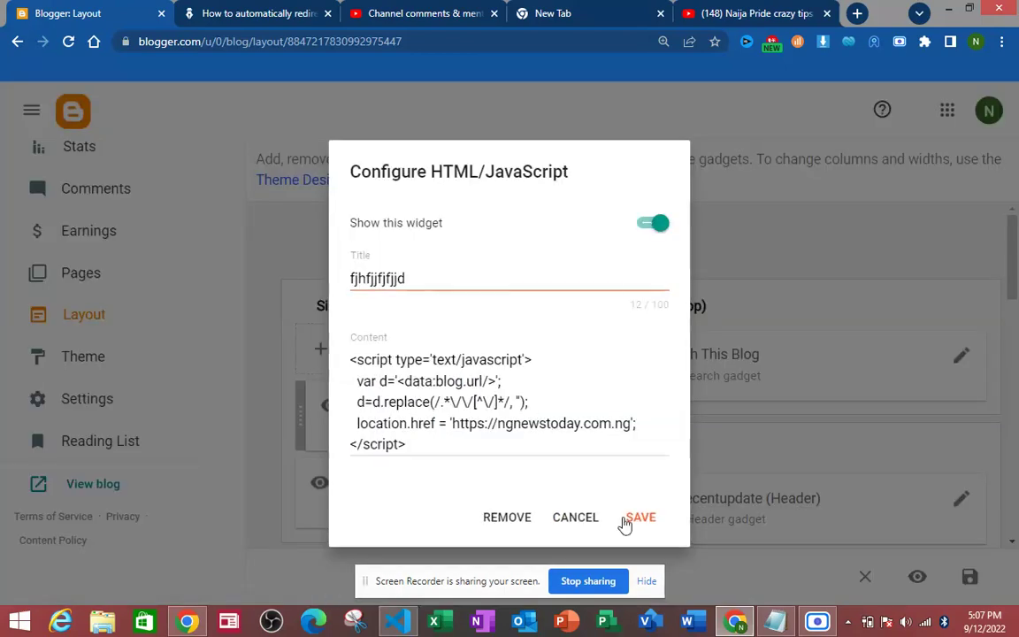
pyautogui.click(512, 521)
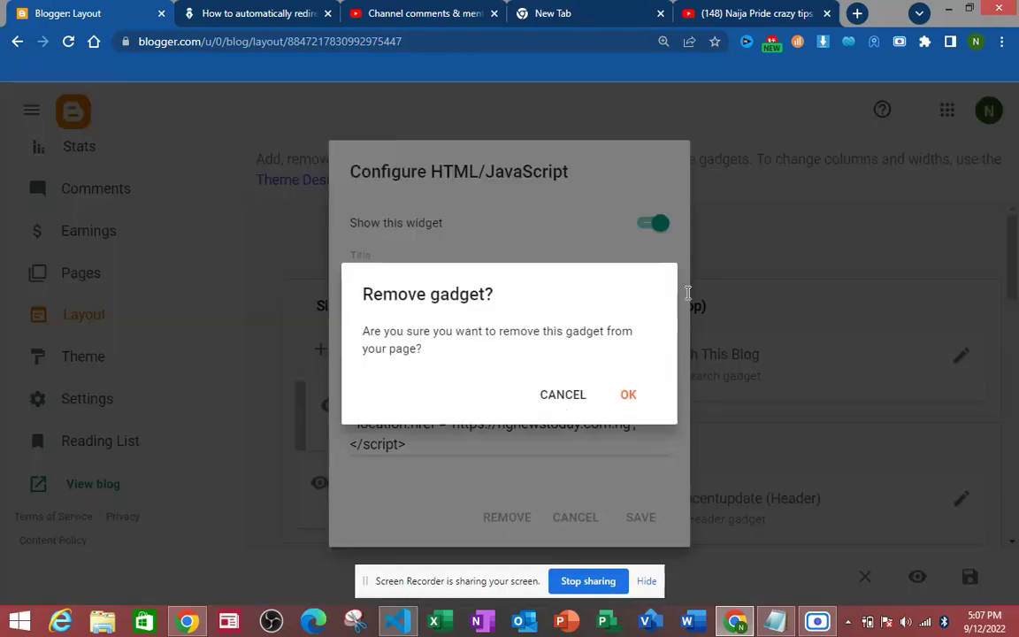
pyautogui.click(624, 400)
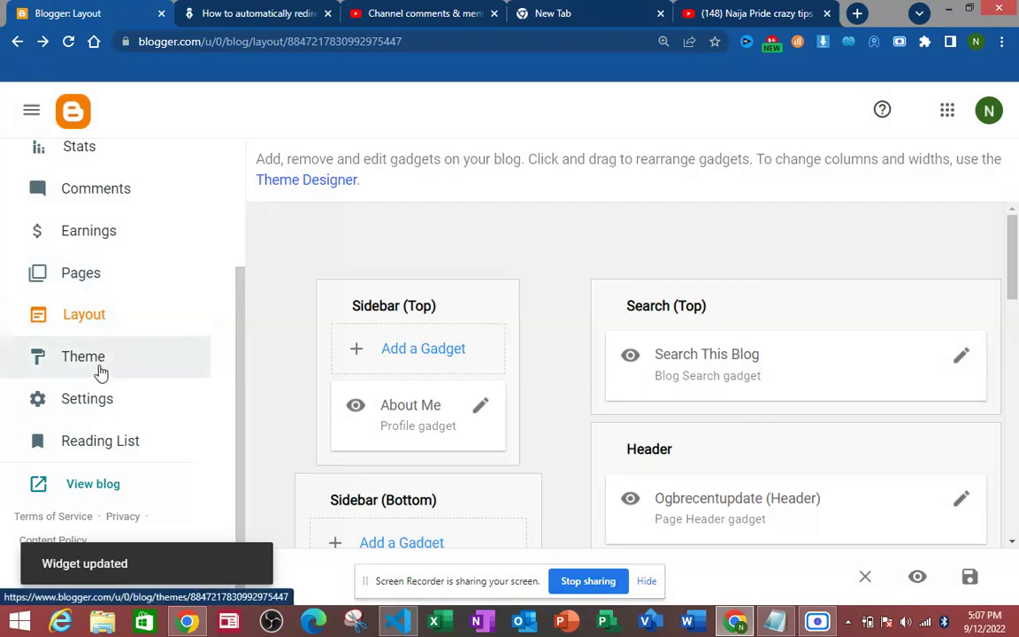
# Step: Open the Contempo Light theme's HTML for editing and find "<head" in the code
pyautogui.click(100, 370)
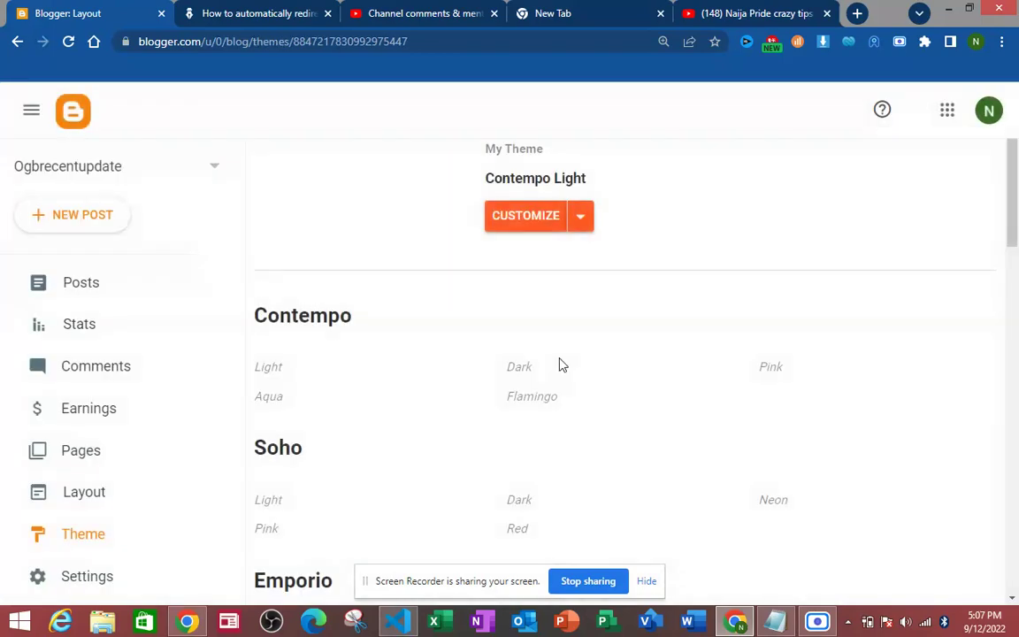
pyautogui.click(585, 275)
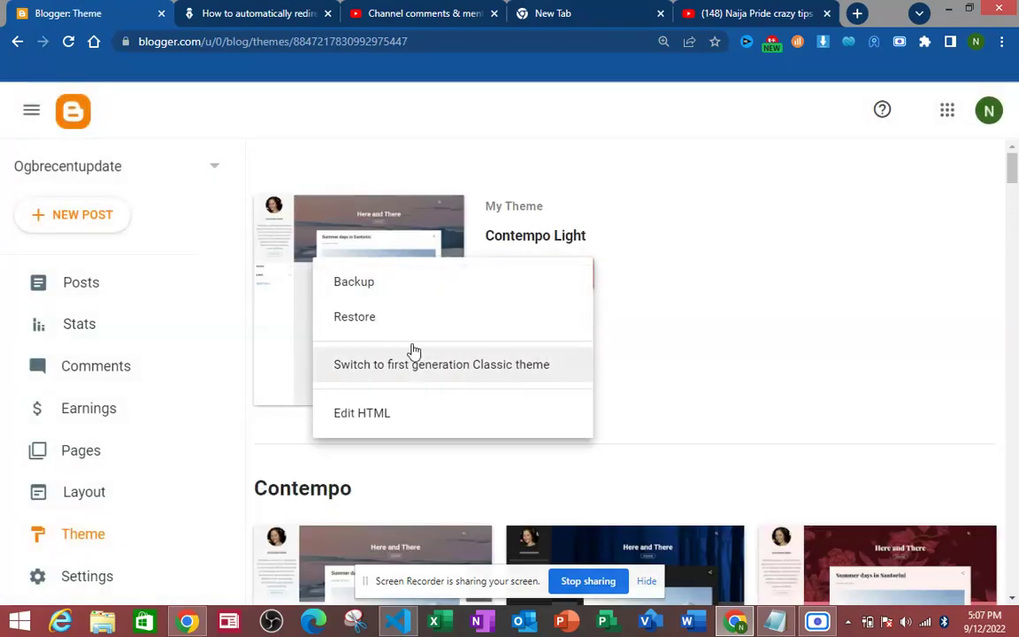
pyautogui.click(378, 417)
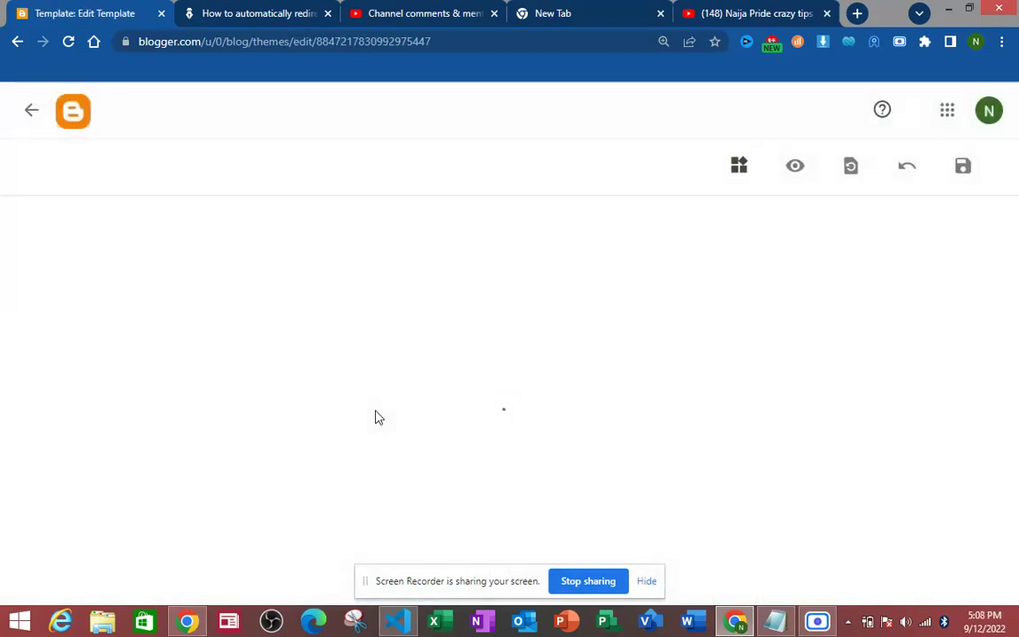
pyautogui.hotkey('ctrl', 'f')
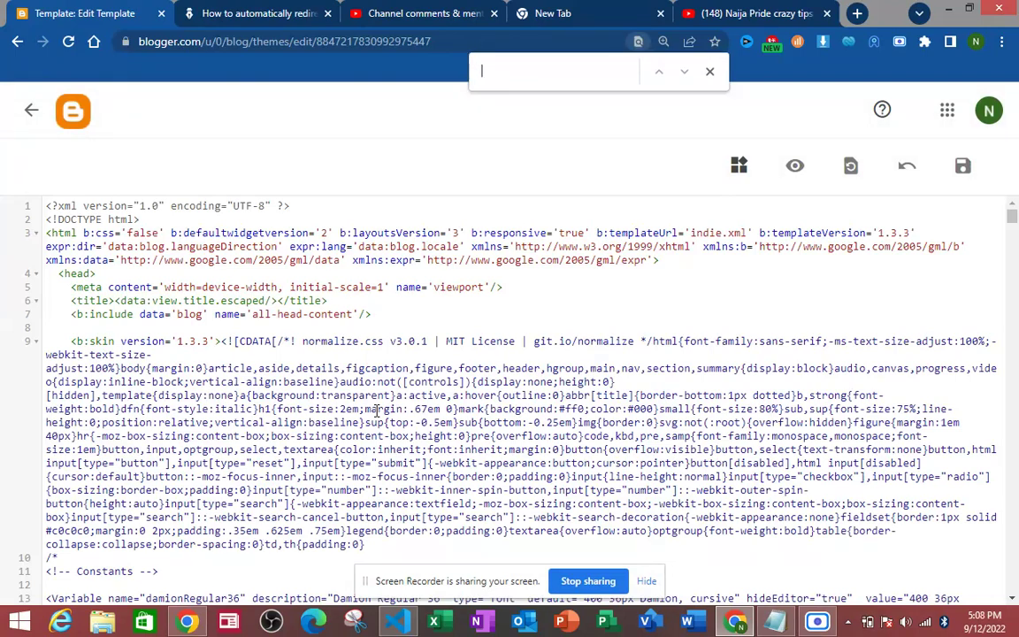
pyautogui.write('b')
pyautogui.press('BackSpace')
pyautogui.write('<head')
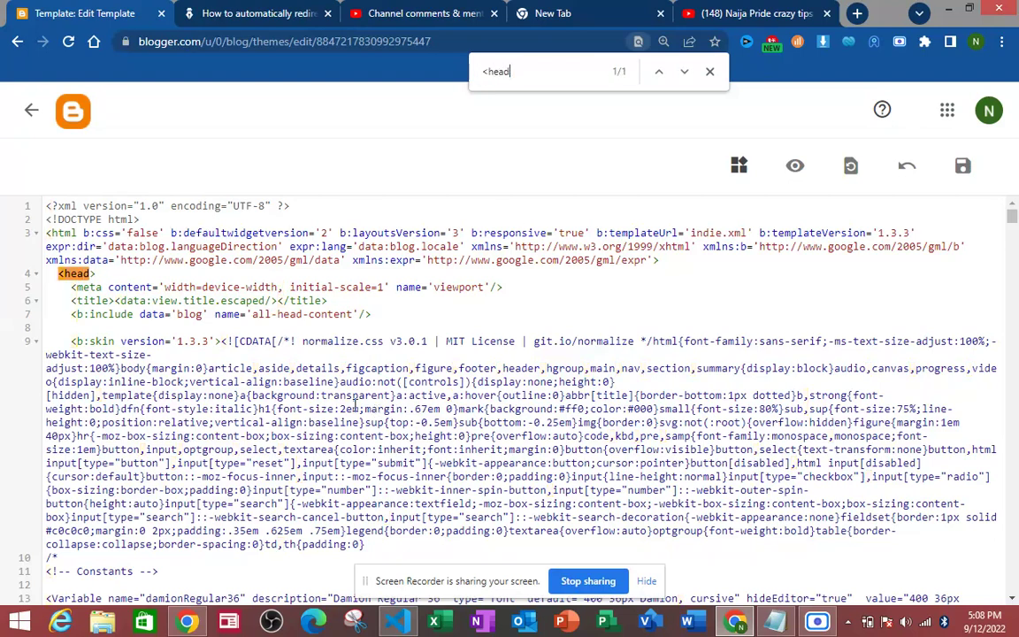
# Step: Paste the copied redirect script just below the opening <head> tag, with blank lines before and after it
pyautogui.click(96, 273)
pyautogui.press('Return')
pyautogui.press('Return')
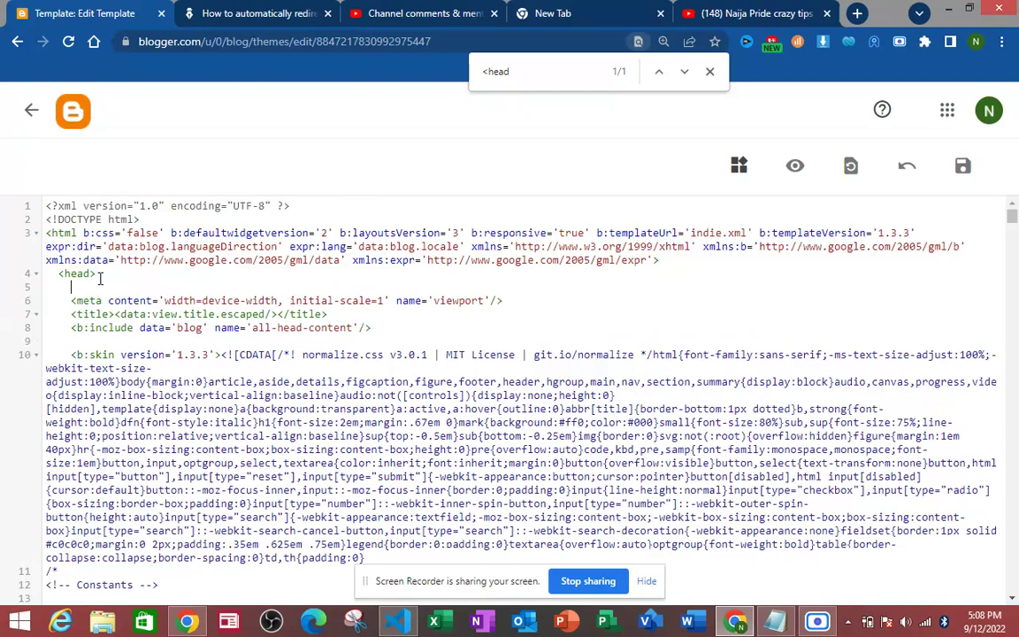
pyautogui.hotkey('ctrl', 'v')
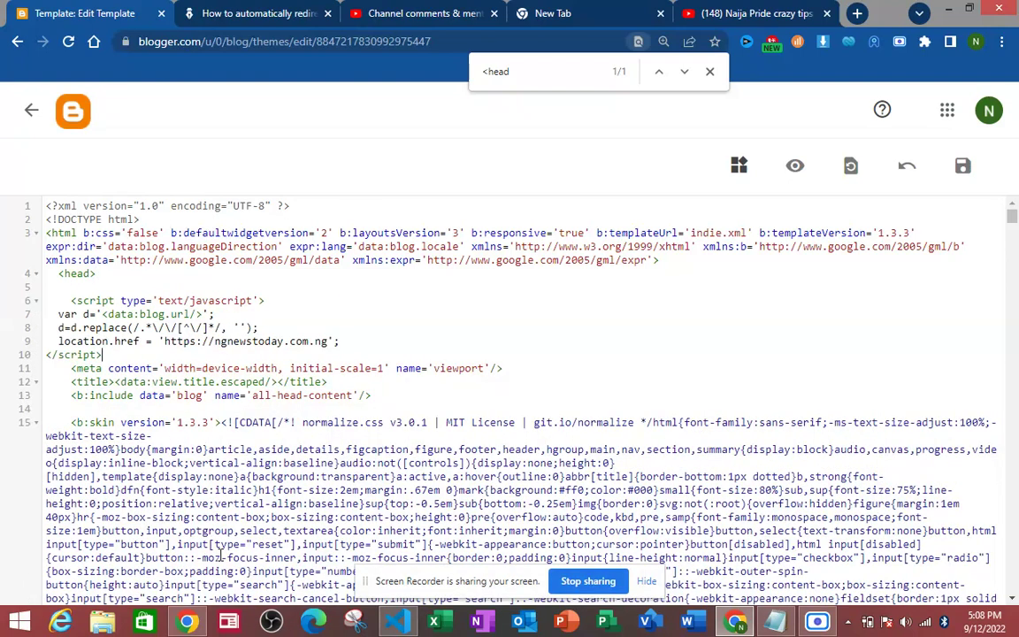
pyautogui.press('Return')
pyautogui.press('Return')
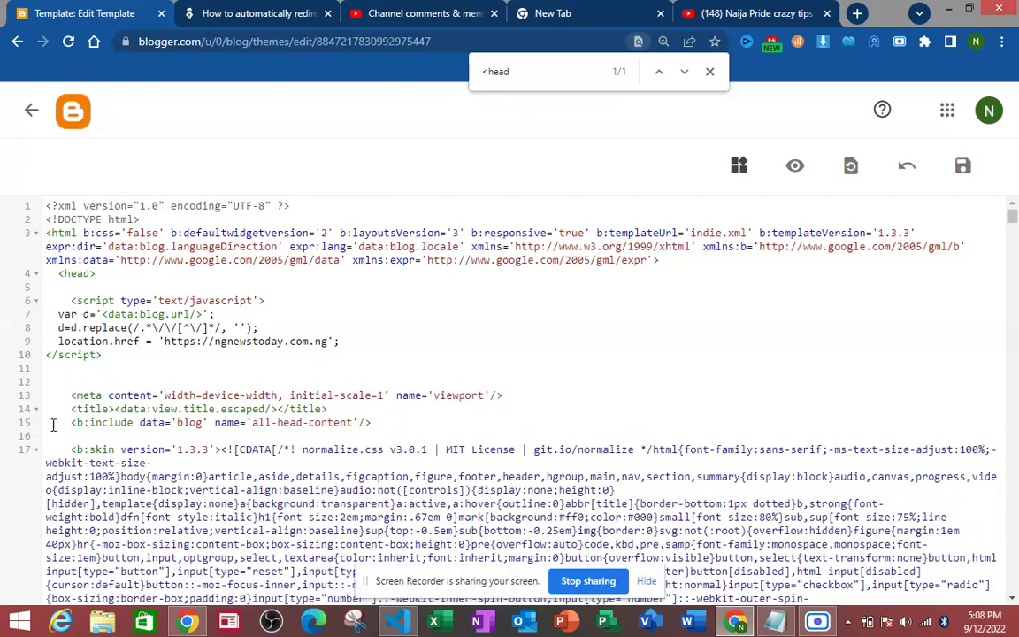
# Step: Add the comment "//below is rediect cod" on a new line between the <head> tag and the redirect script
pyautogui.click(98, 274)
pyautogui.press('Return')
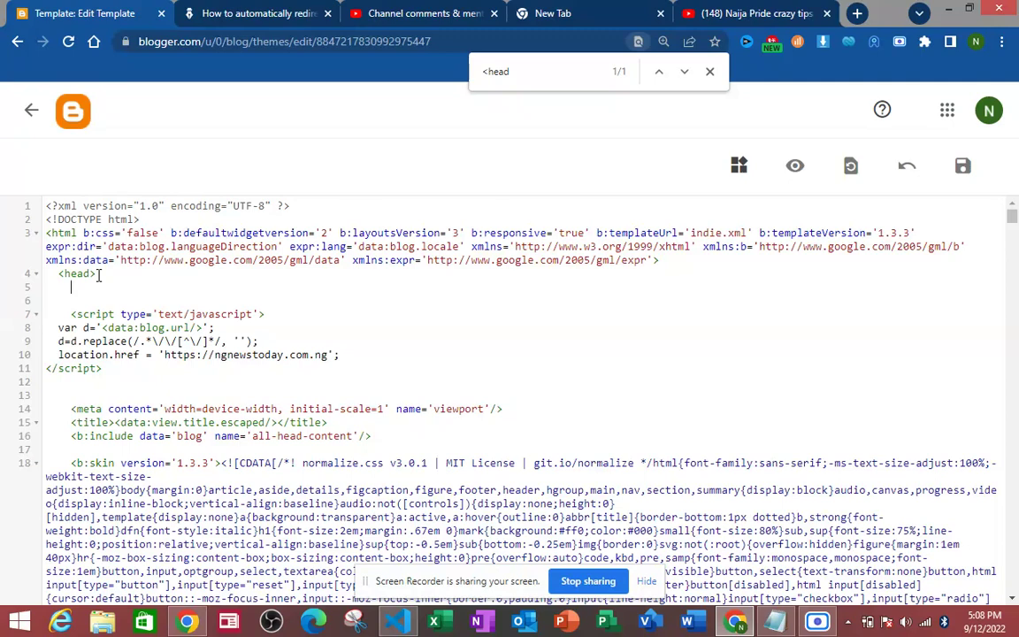
pyautogui.write('/')
pyautogui.write('below is rediect cod')
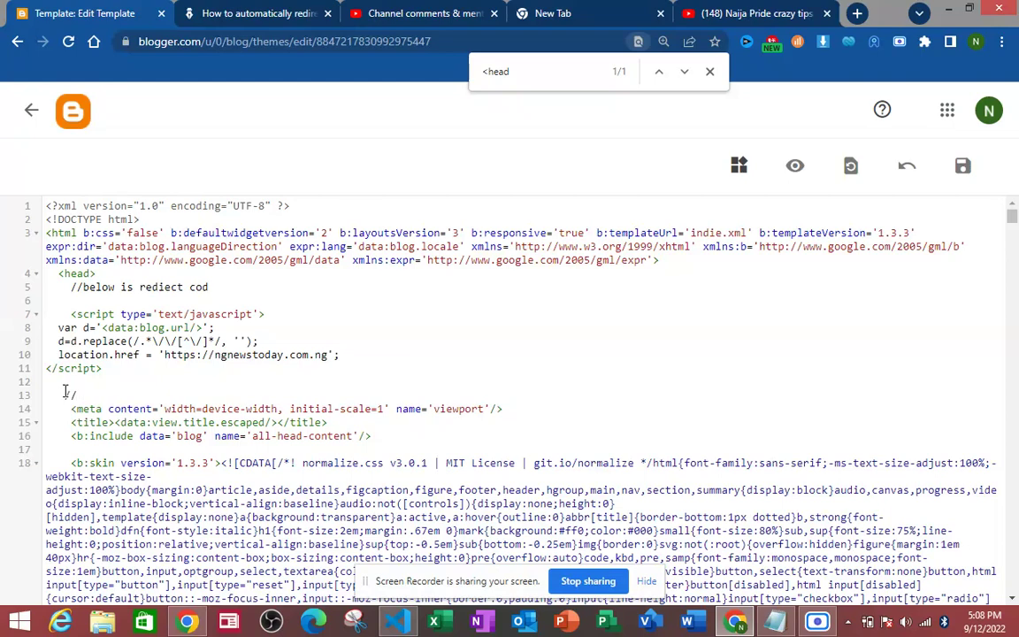
# Step: Complete the comment "// here it ended" below the redirect script and set it off with blank lines
pyautogui.write('here it ened')
pyautogui.press('BackSpace')
pyautogui.press('BackSpace')
pyautogui.write('ded')
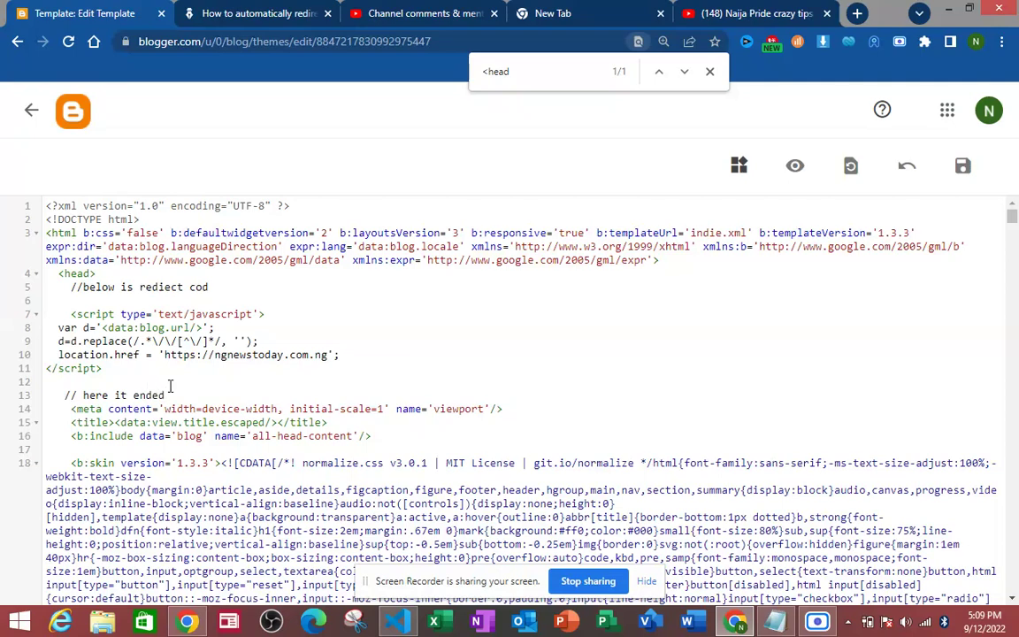
pyautogui.press('Return')
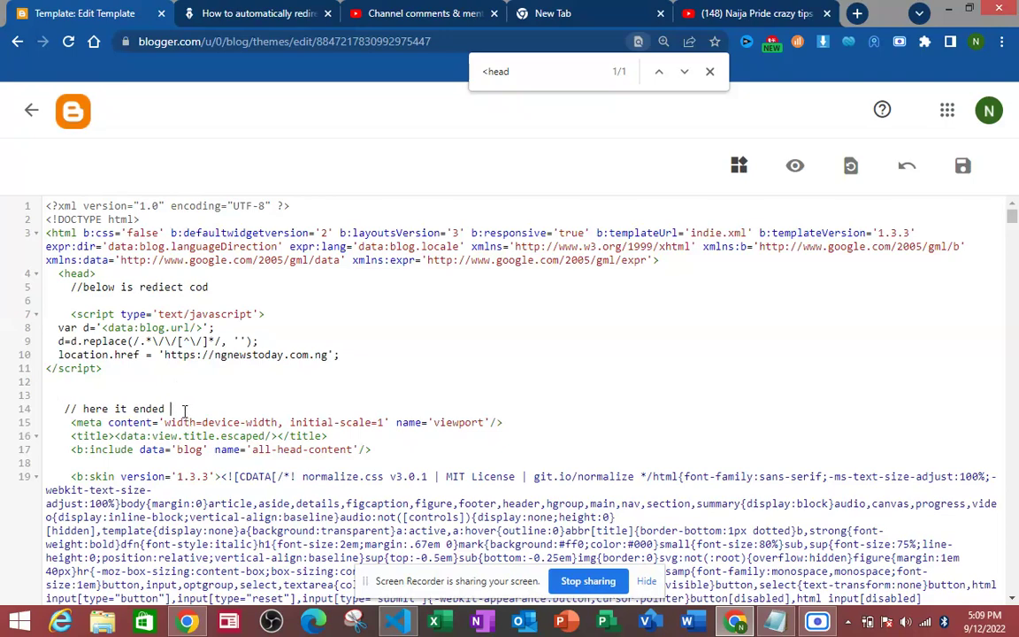
pyautogui.press('Return')
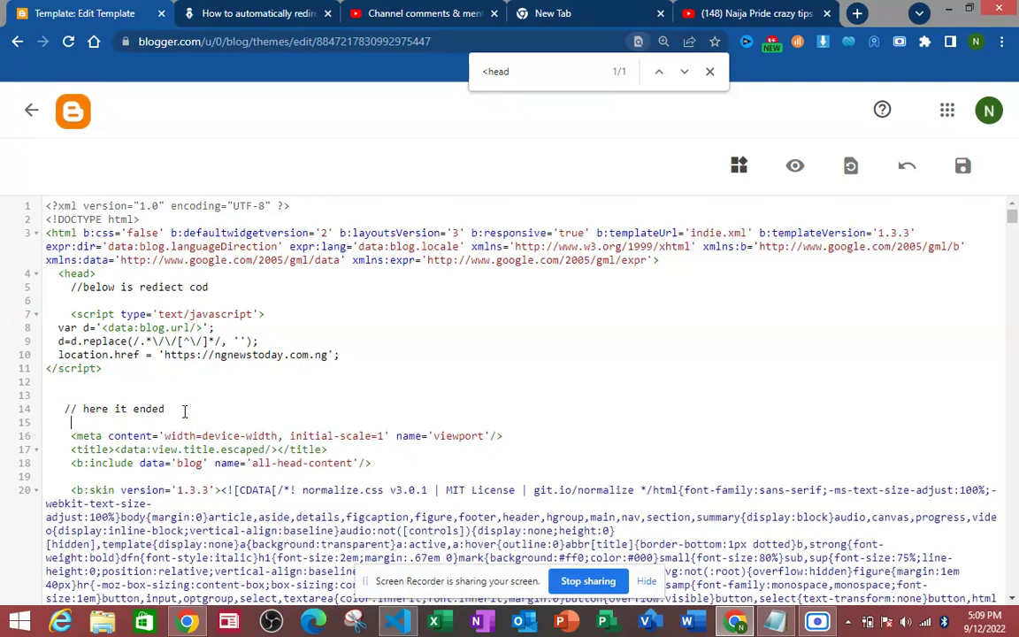
# Step: Save the edited theme HTML and return to the blog's Theme page
pyautogui.moveTo(165, 409); pyautogui.dragTo(67, 409)
pyautogui.click(70, 409)
pyautogui.click(213, 377)
pyautogui.click(963, 168)
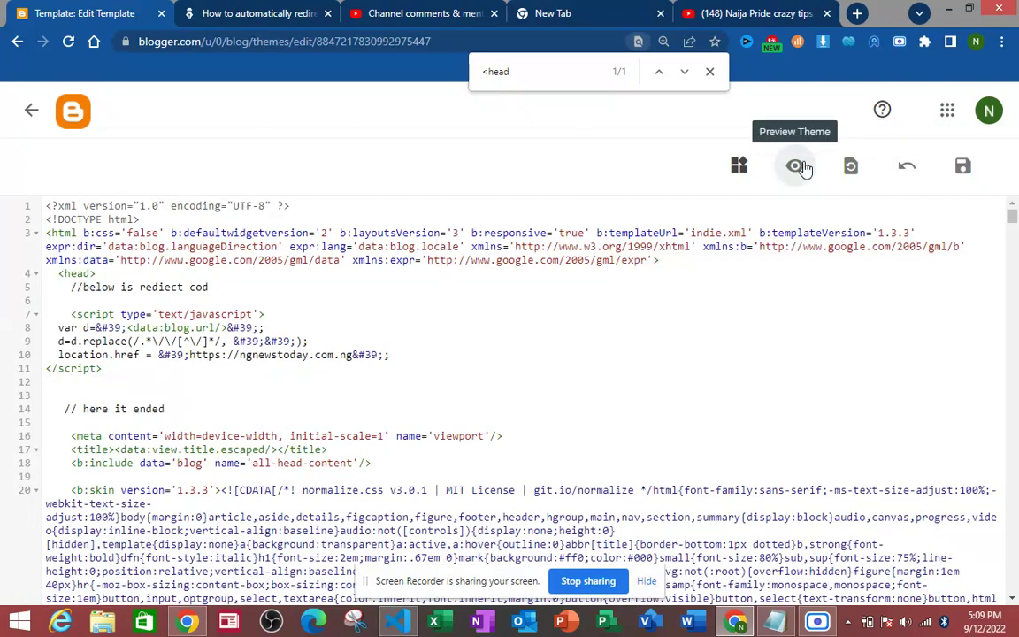
pyautogui.click(27, 115)
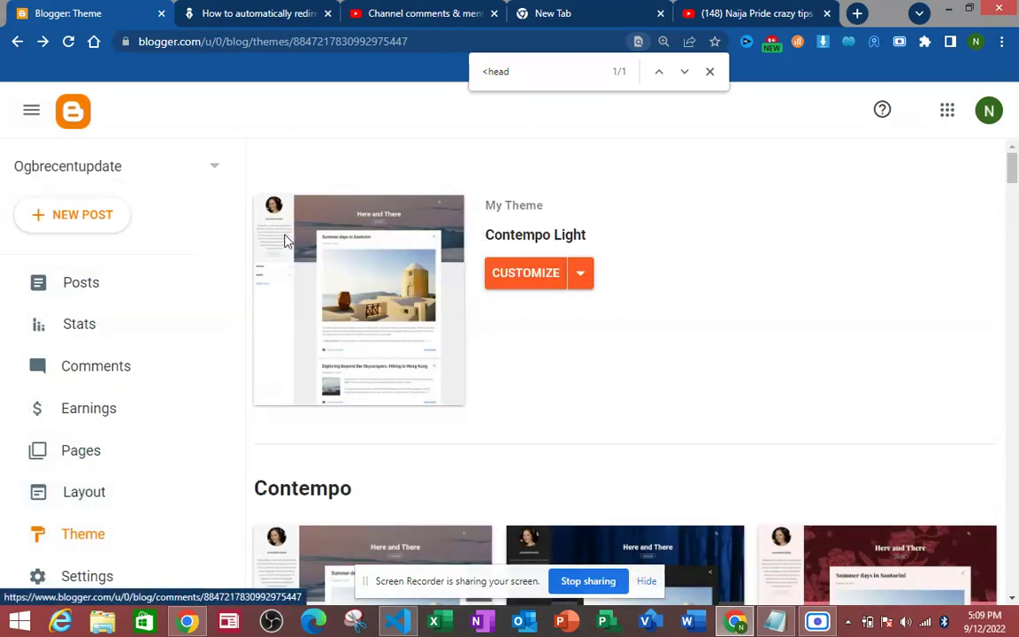
# Step: Open the live Ogbrecentupdate blog to test the redirect placed in the theme, and close the page
pyautogui.moveTo(237, 270); pyautogui.dragTo(219, 522)
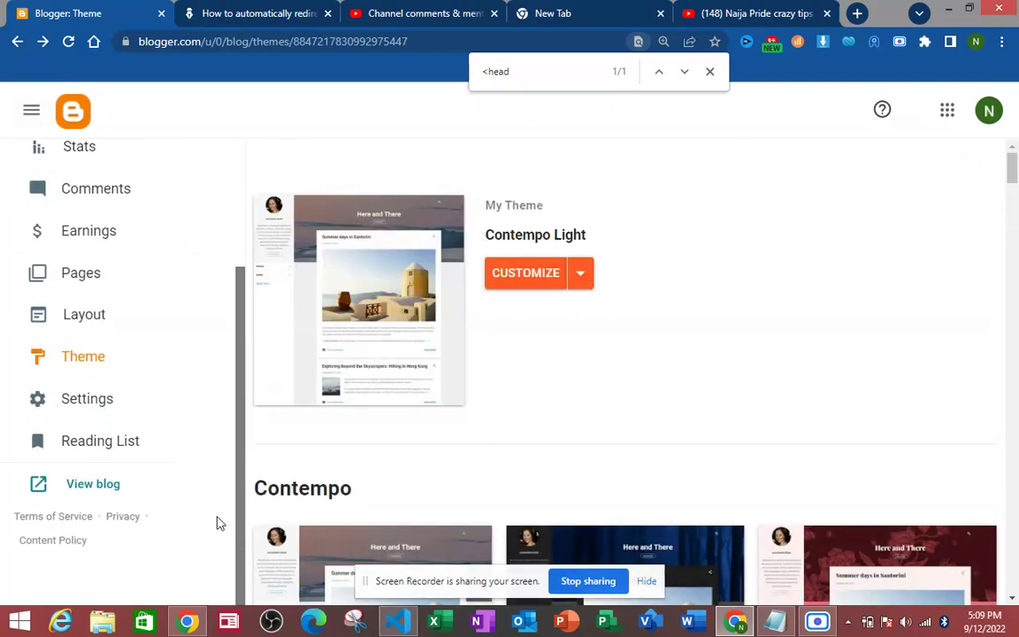
pyautogui.click(82, 492)
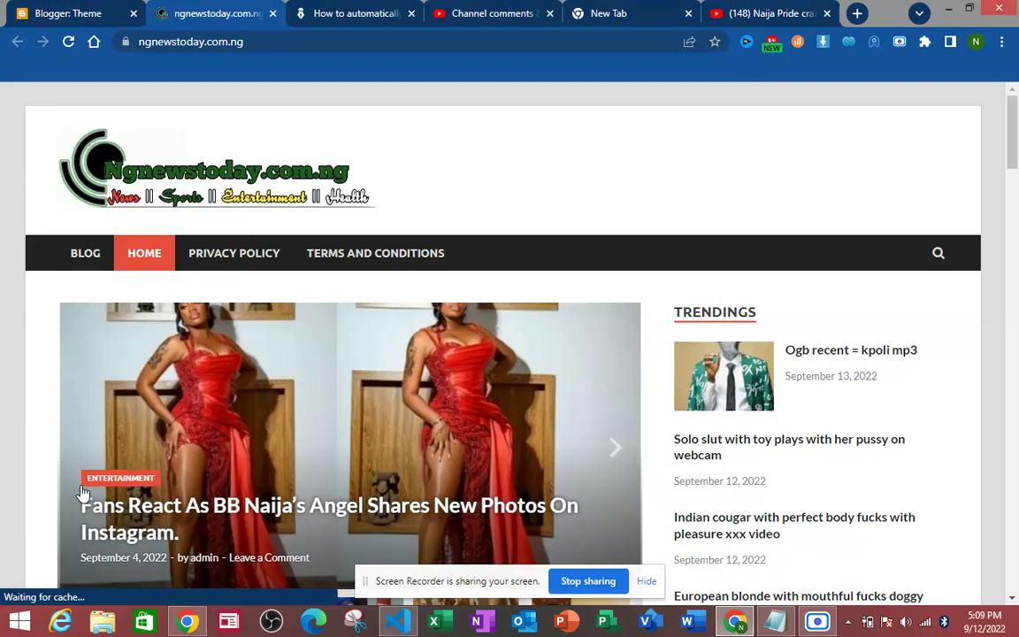
pyautogui.click(275, 14)
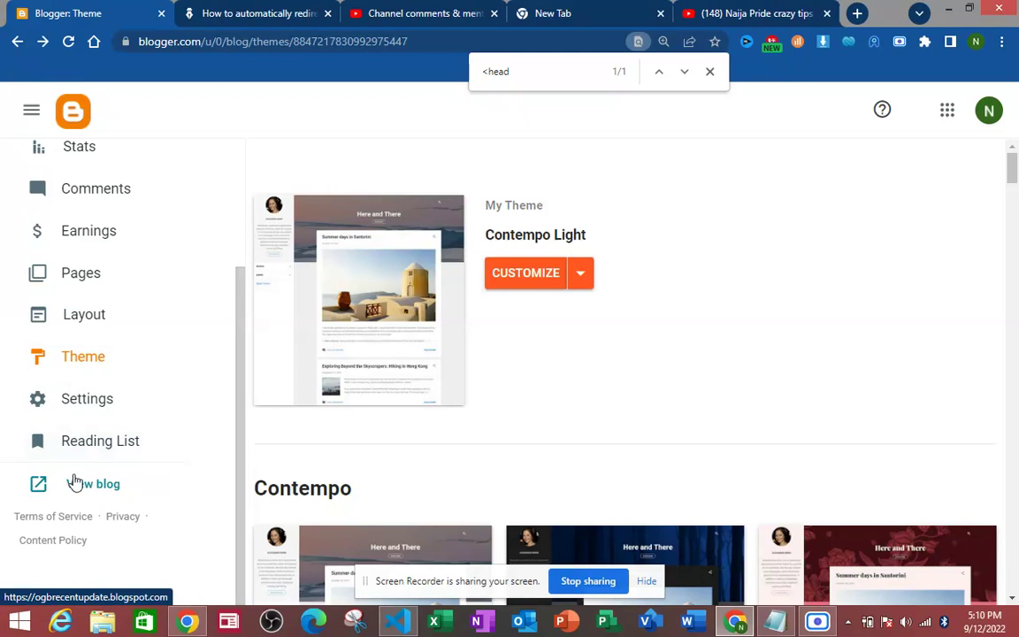
# Step: Reopen the theme's HTML, delete the redirect script with both of its comments, and save the theme
pyautogui.click(580, 274)
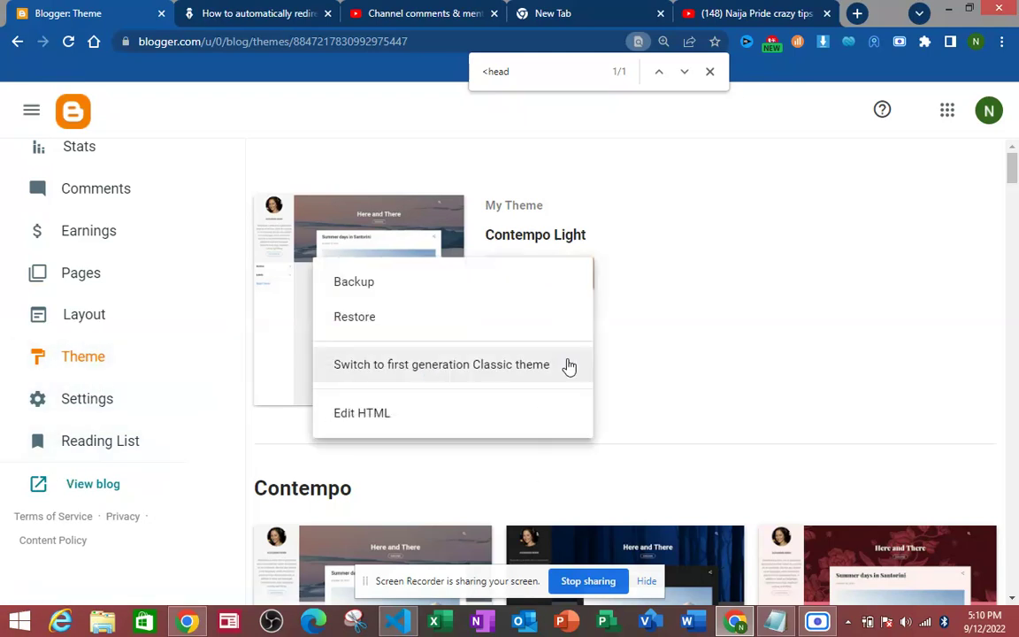
pyautogui.click(418, 418)
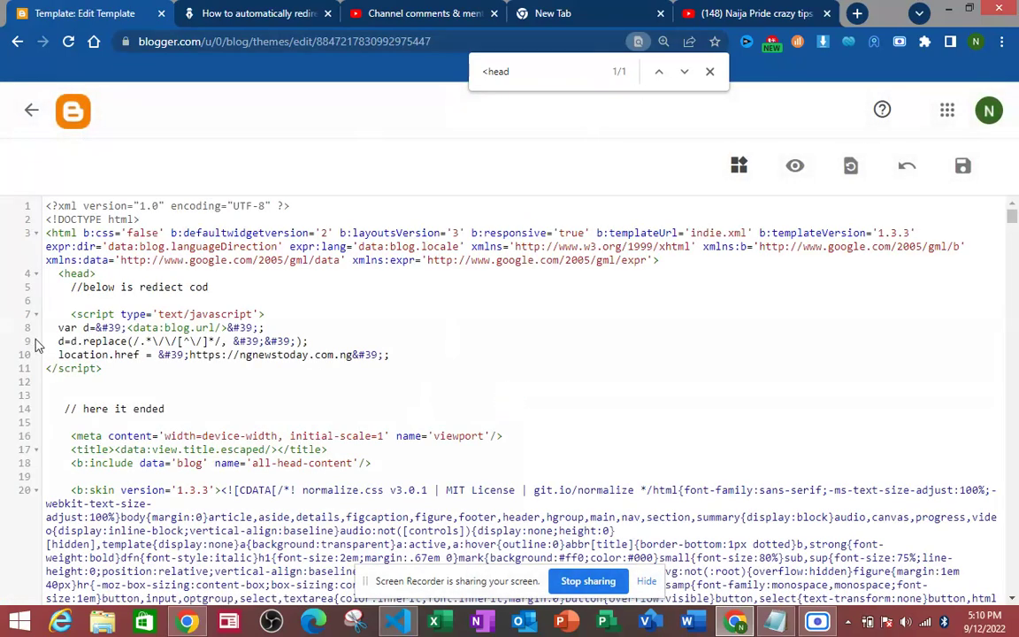
pyautogui.moveTo(217, 294); pyautogui.dragTo(172, 412)
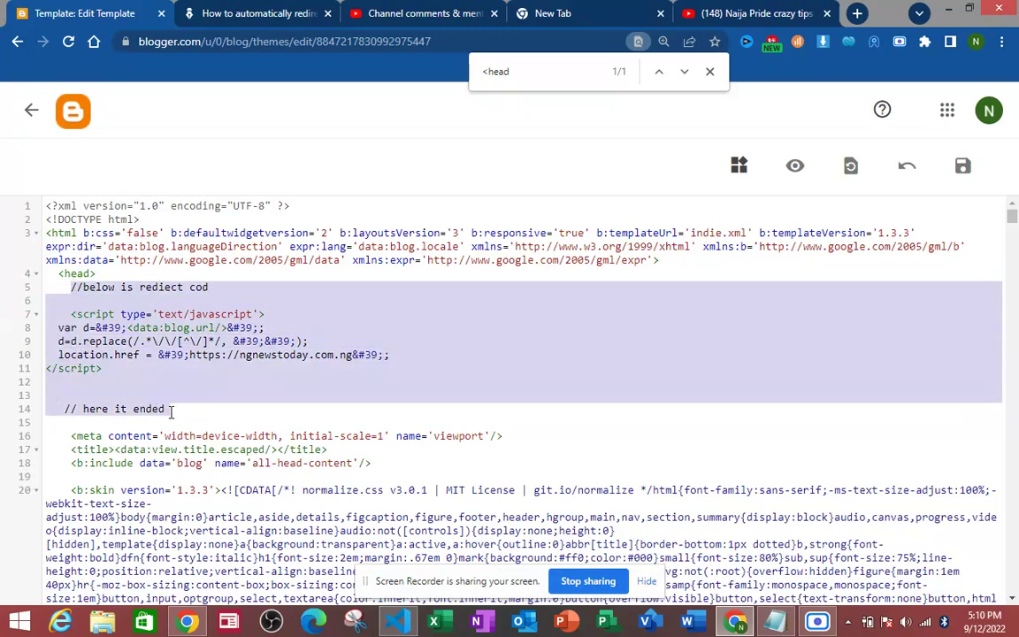
pyautogui.press('BackSpace')
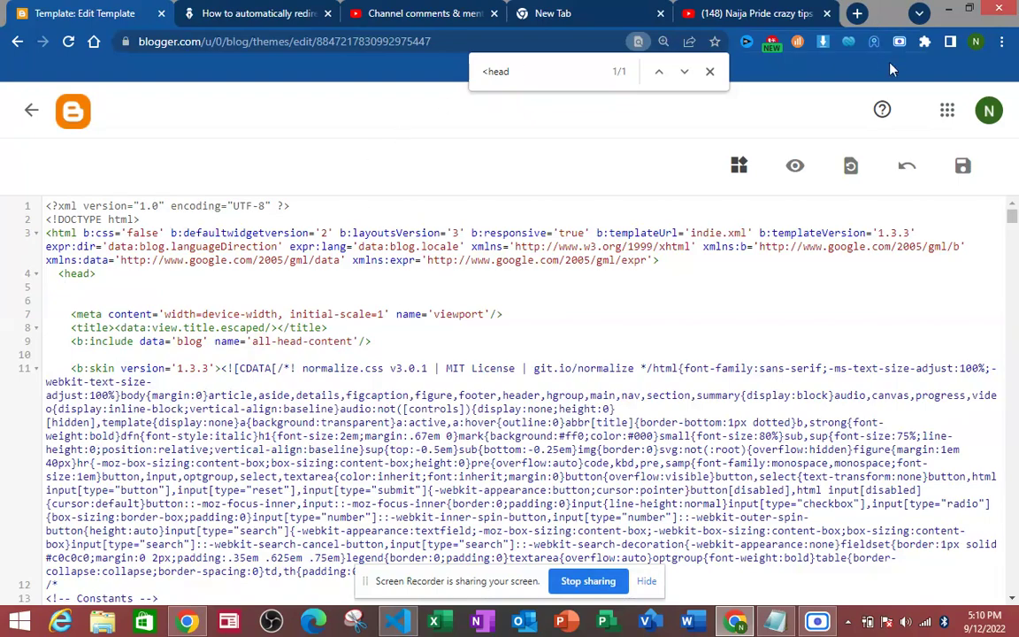
pyautogui.click(962, 168)
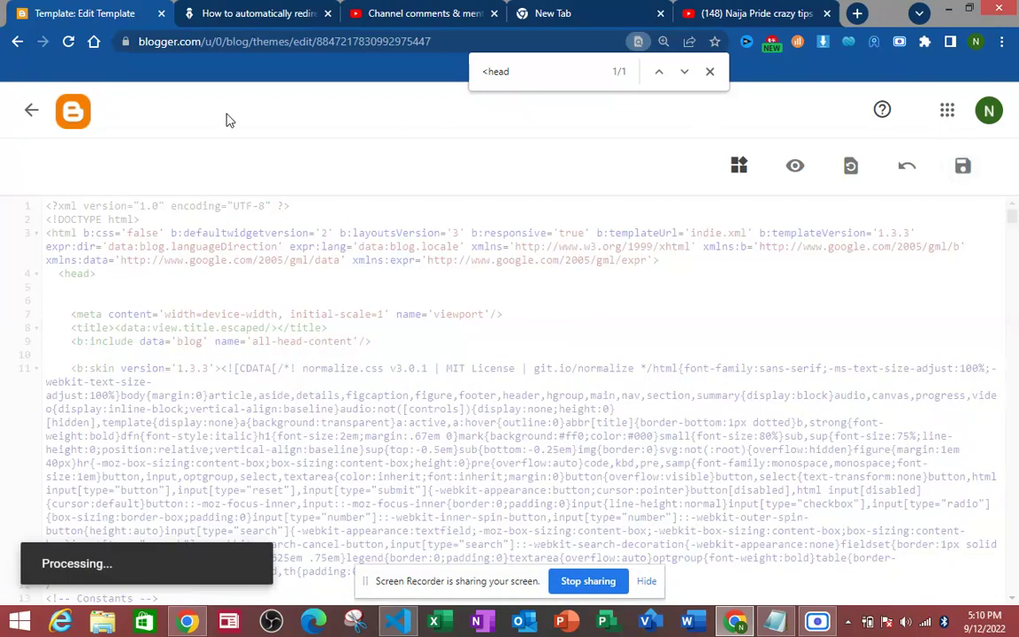
# Step: Return to the Theme page and open the live Ogbrecentupdate blog to check it without the redirect script
pyautogui.click(29, 109)
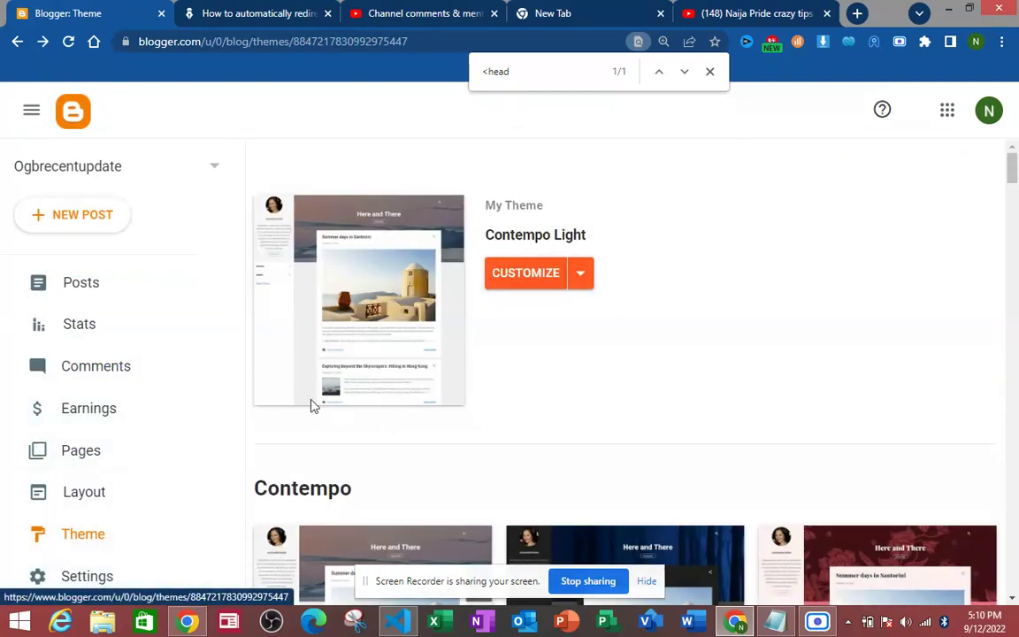
pyautogui.scroll(-3, 215, 394)
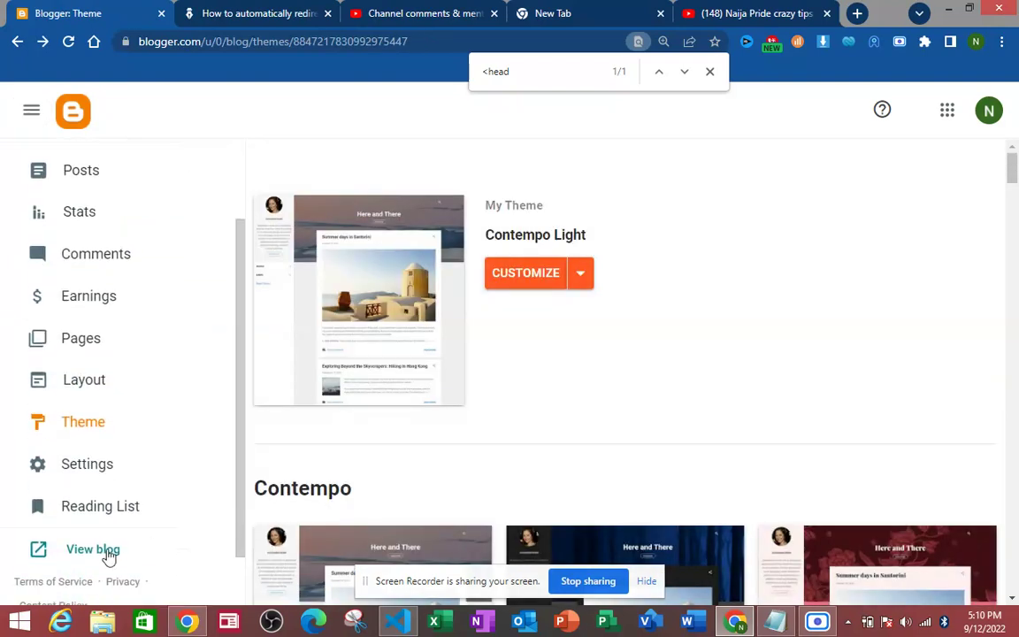
pyautogui.click(79, 553)
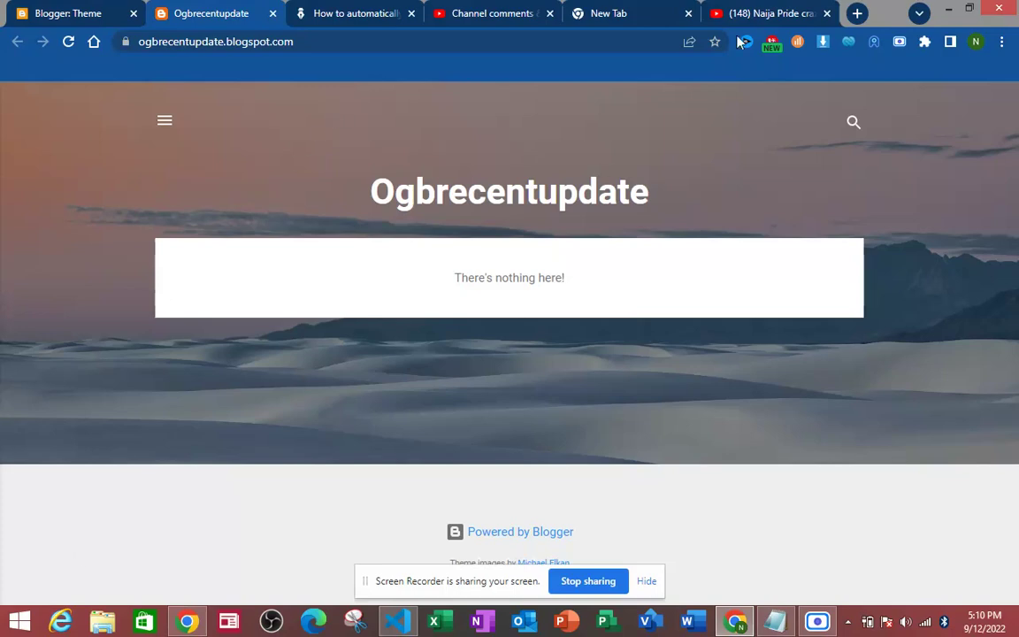
pyautogui.click(857, 13)
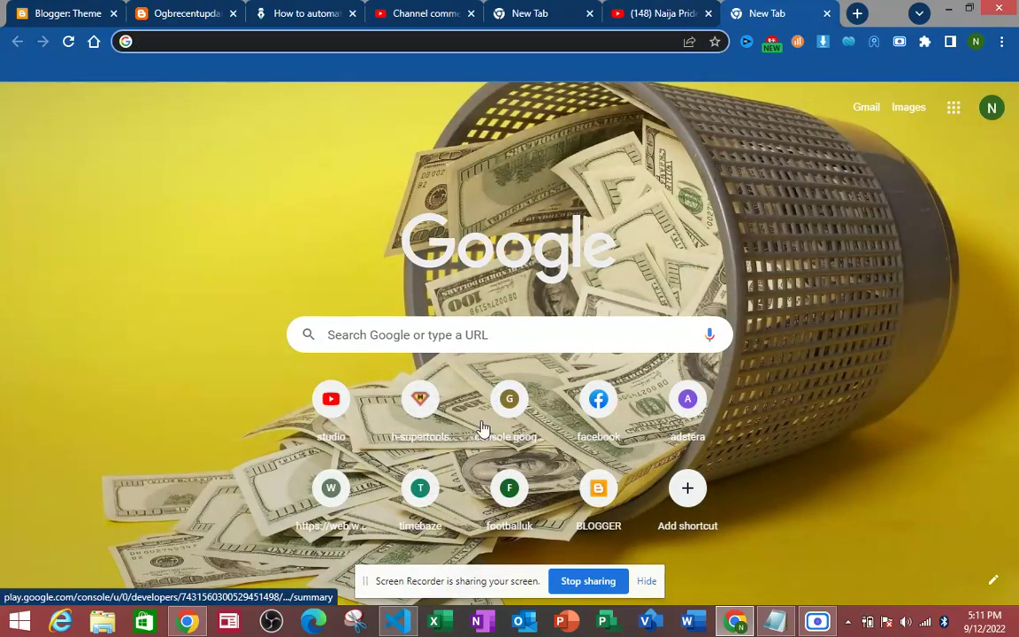
pyautogui.click(522, 334)
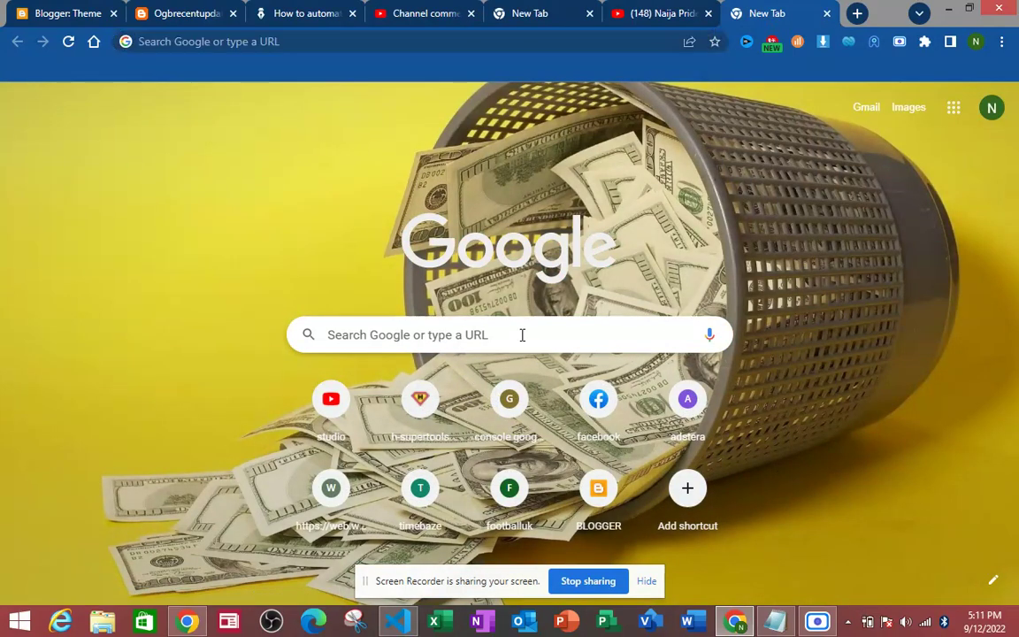
pyautogui.click(522, 335)
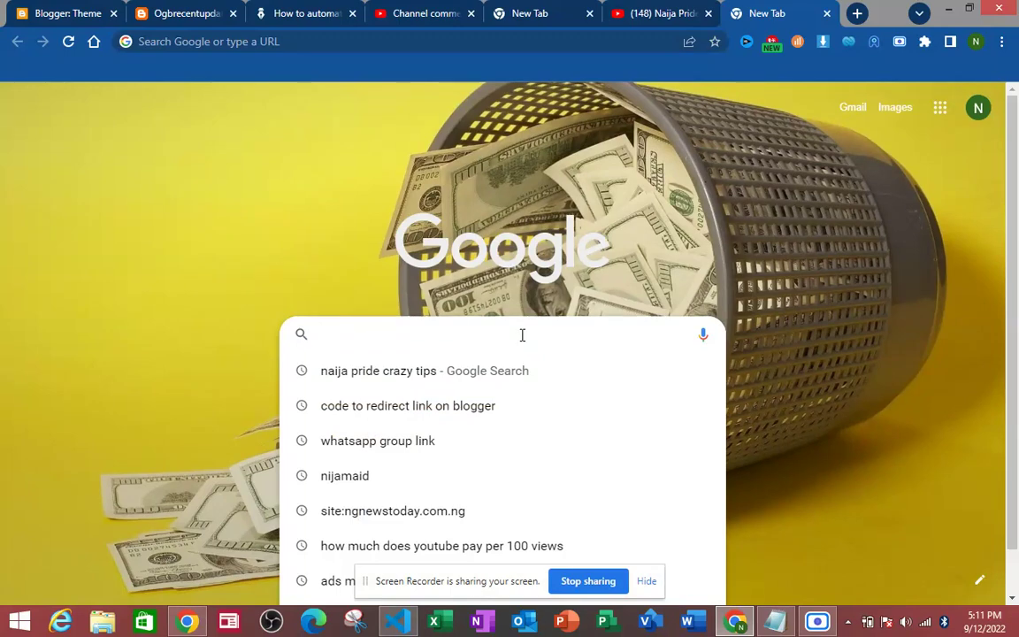
# Step: Switch to the ADS Notepad file and examine the destination address placeholder in the first redirect script and the second script
pyautogui.click(948, 9)
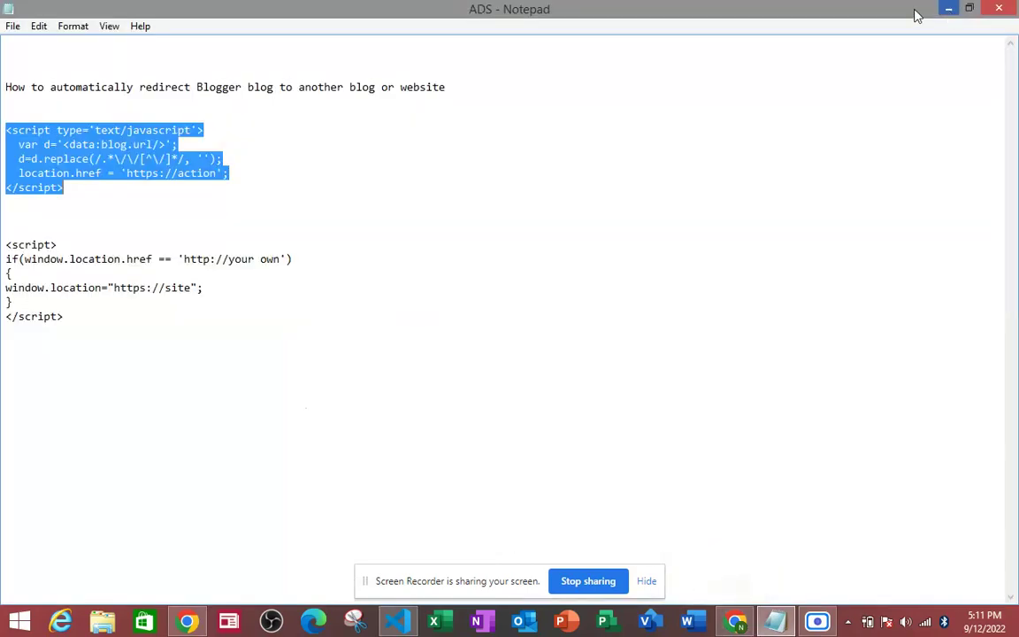
pyautogui.click(122, 259)
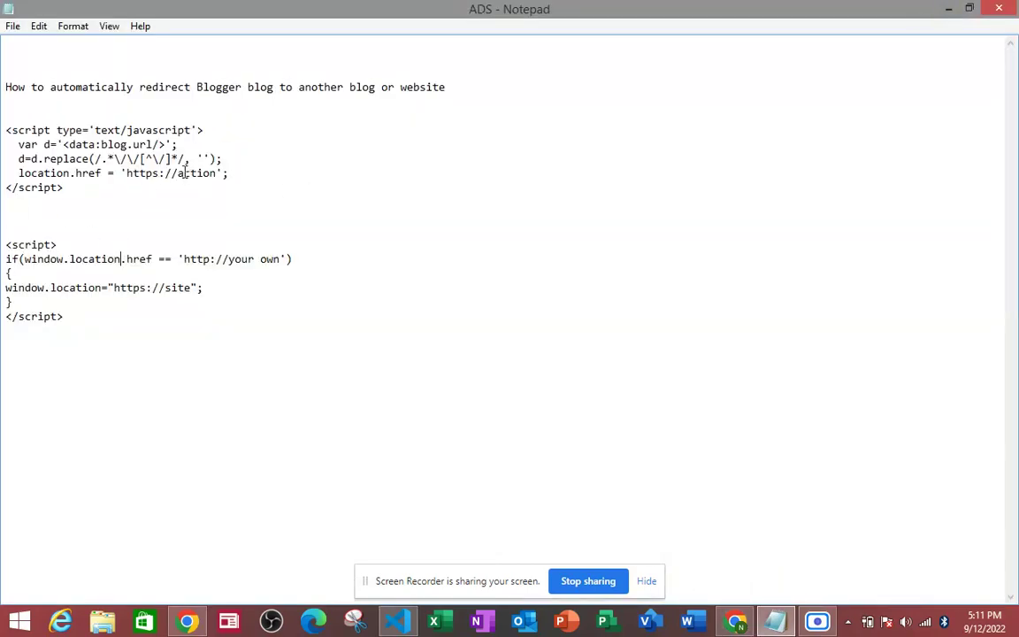
pyautogui.moveTo(171, 173); pyautogui.dragTo(217, 174)
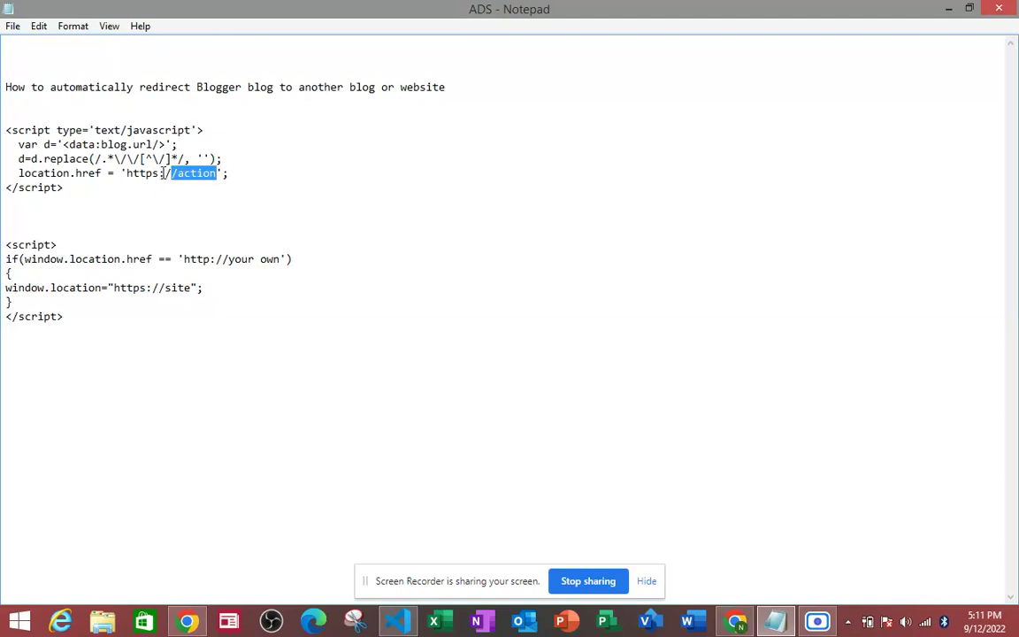
pyautogui.moveTo(124, 172); pyautogui.dragTo(216, 173)
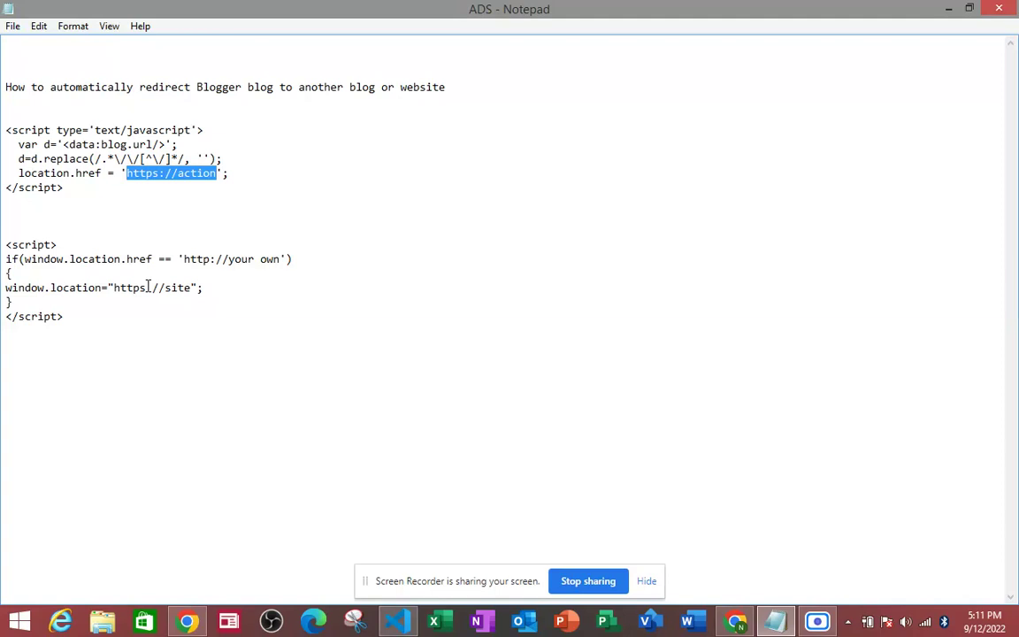
pyautogui.click(421, 315)
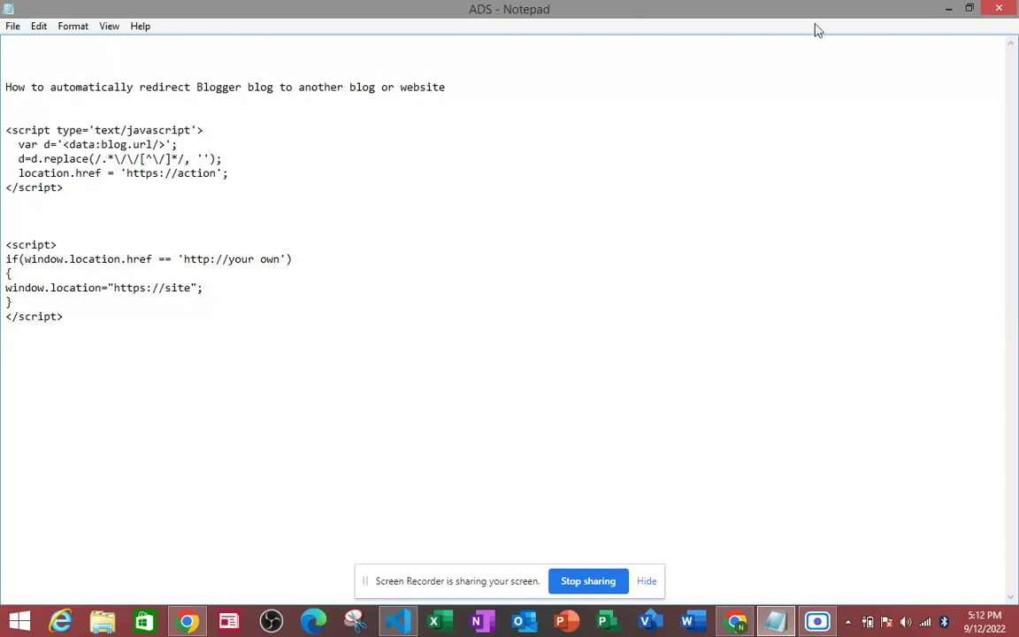
# Step: Return to Blogger in the browser, switch to the PACEGIST blog, and open its live site
pyautogui.click(727, 625)
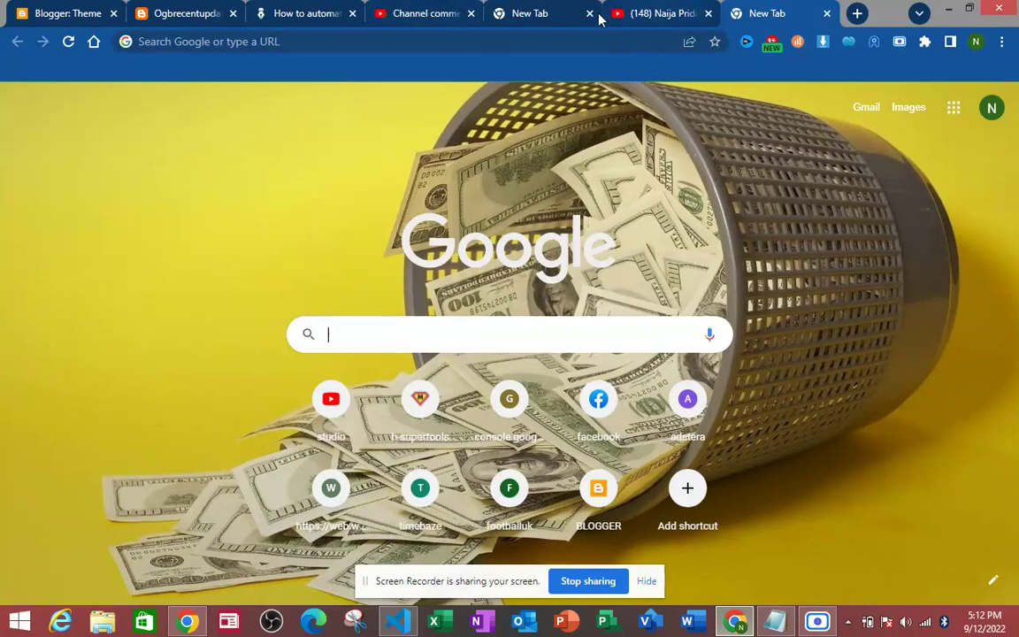
pyautogui.click(40, 9)
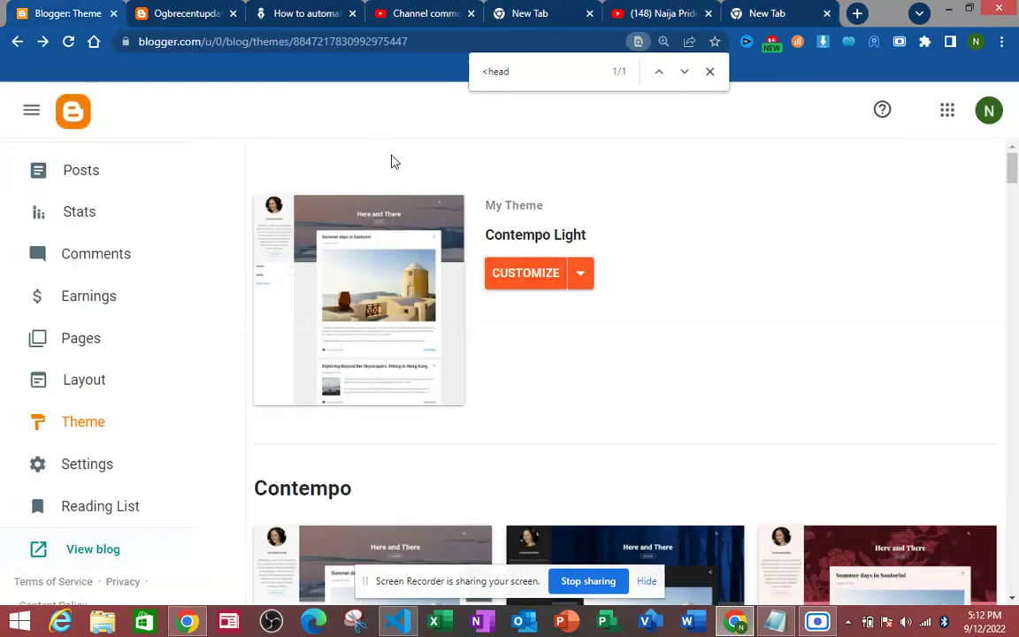
pyautogui.click(30, 115)
pyautogui.click(40, 118)
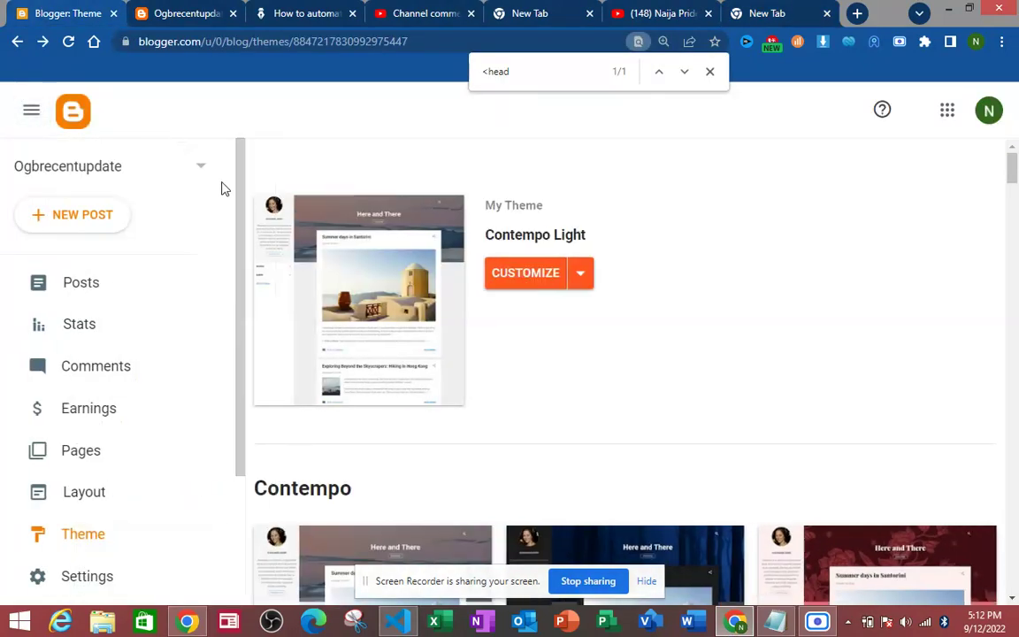
pyautogui.click(204, 170)
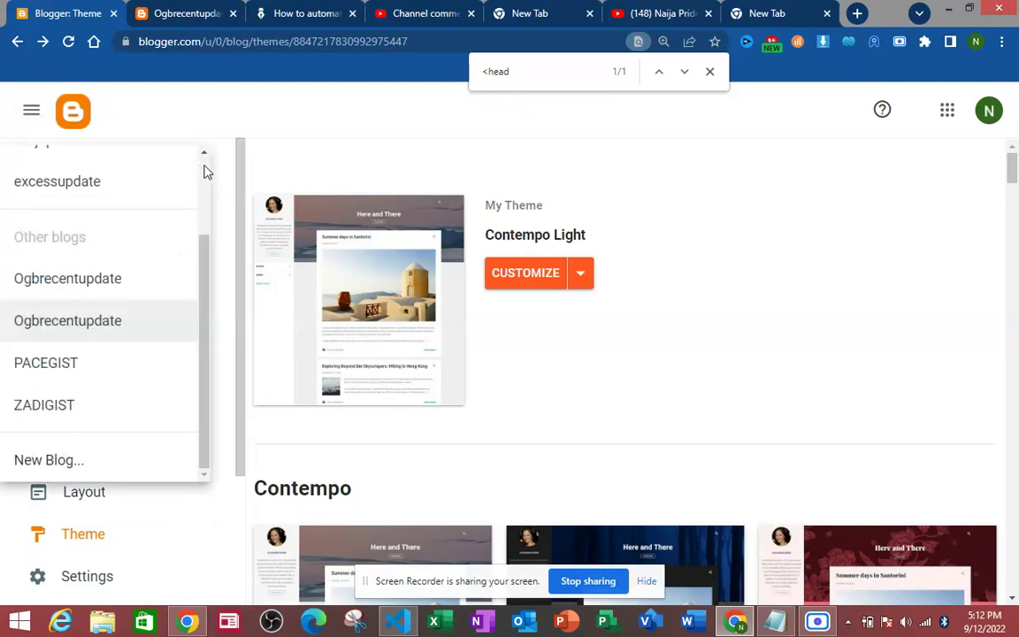
pyautogui.click(73, 375)
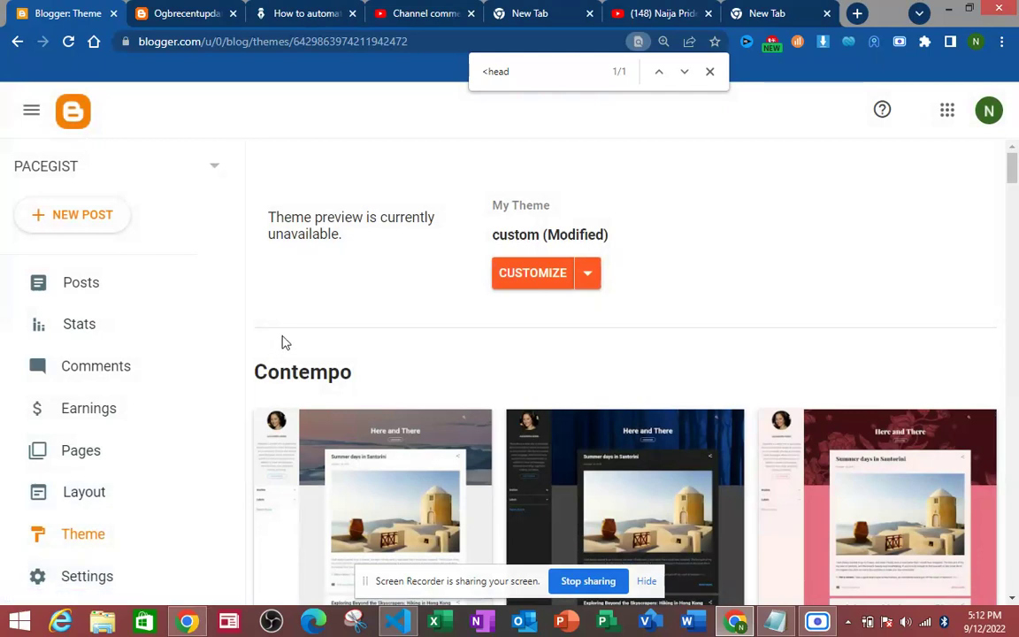
pyautogui.scroll(-3, 215, 386)
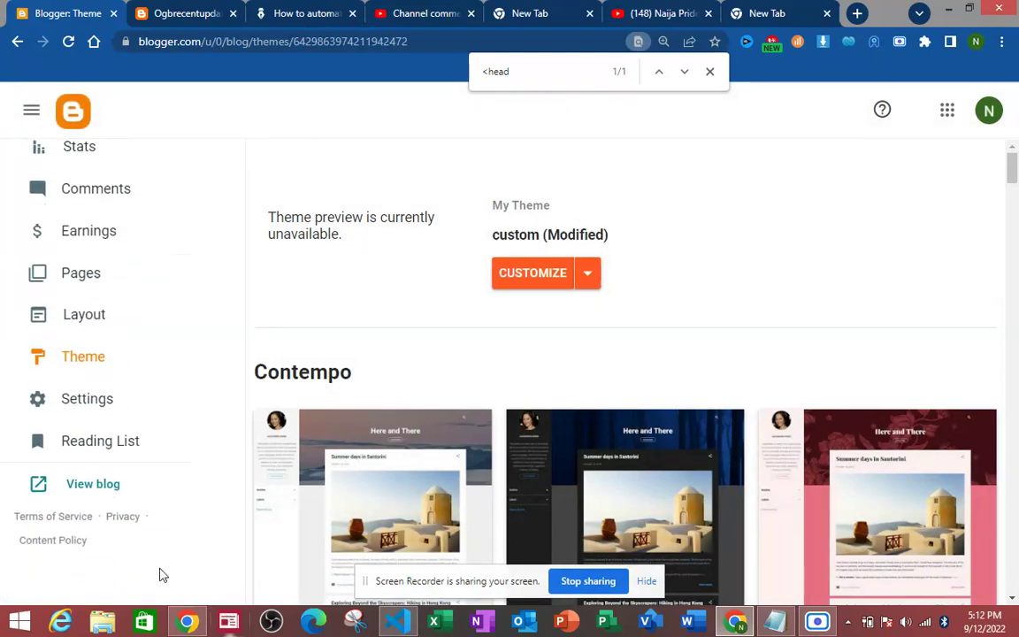
pyautogui.click(90, 487)
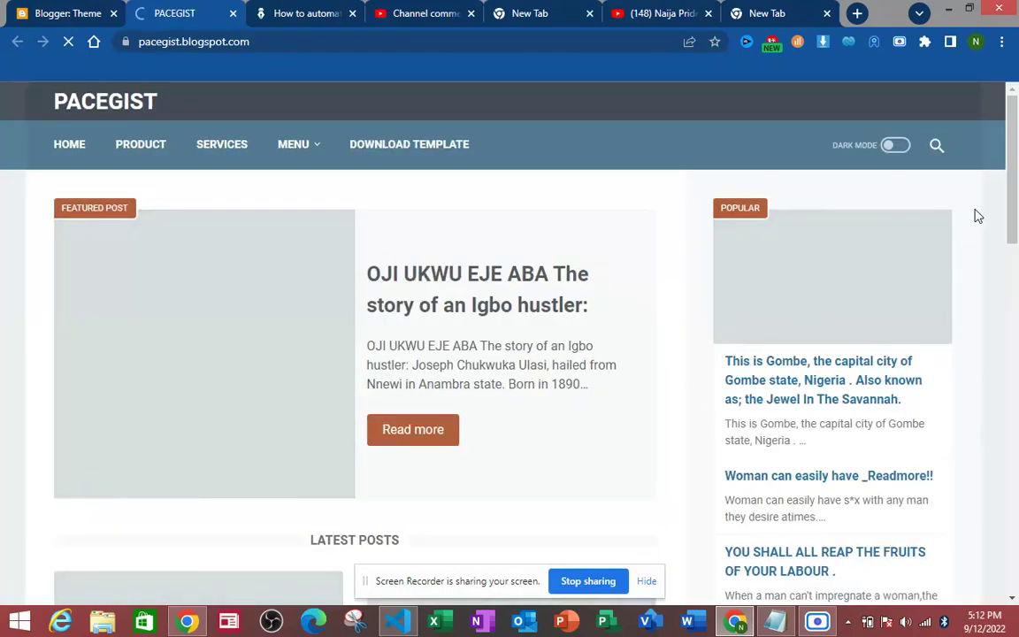
pyautogui.moveTo(1008, 215); pyautogui.dragTo(955, 132)
# Step: Open the "OJI UKWU EJE ABA The story of an Igbo hustler" post on PACEGIST and copy its web address
pyautogui.click(428, 302)
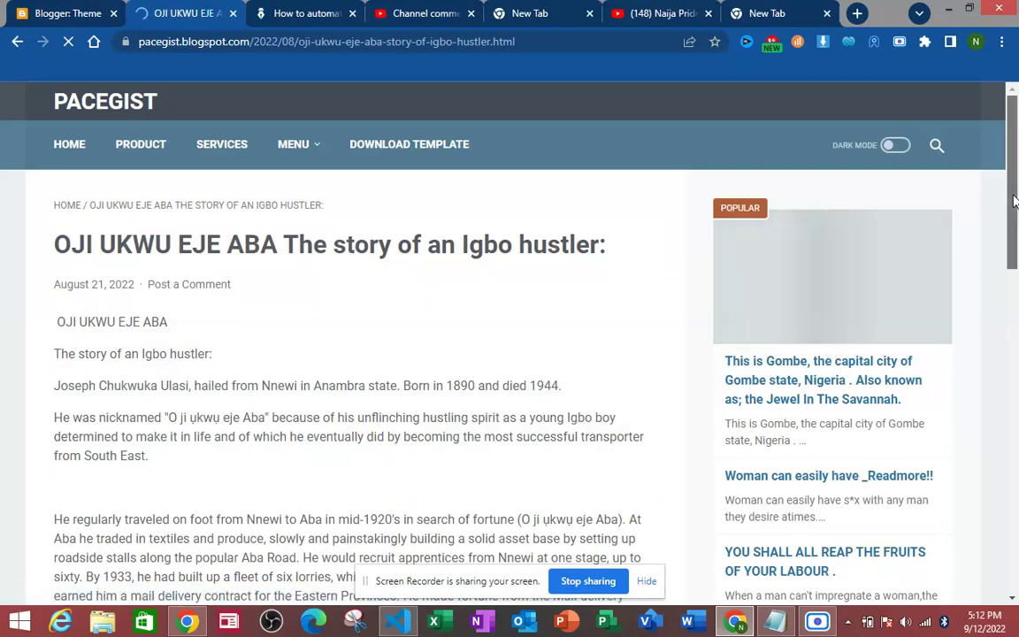
pyautogui.scroll(-7, 1014, 426)
pyautogui.moveTo(1014, 426); pyautogui.dragTo(951, 109)
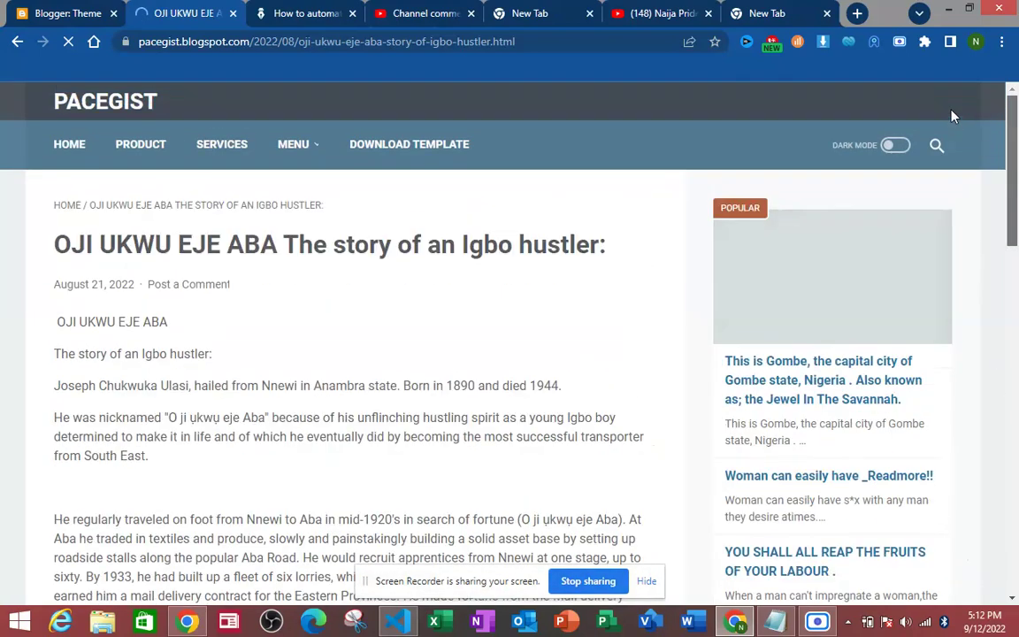
pyautogui.click(201, 50)
pyautogui.hotkey('ctrl', 'c')
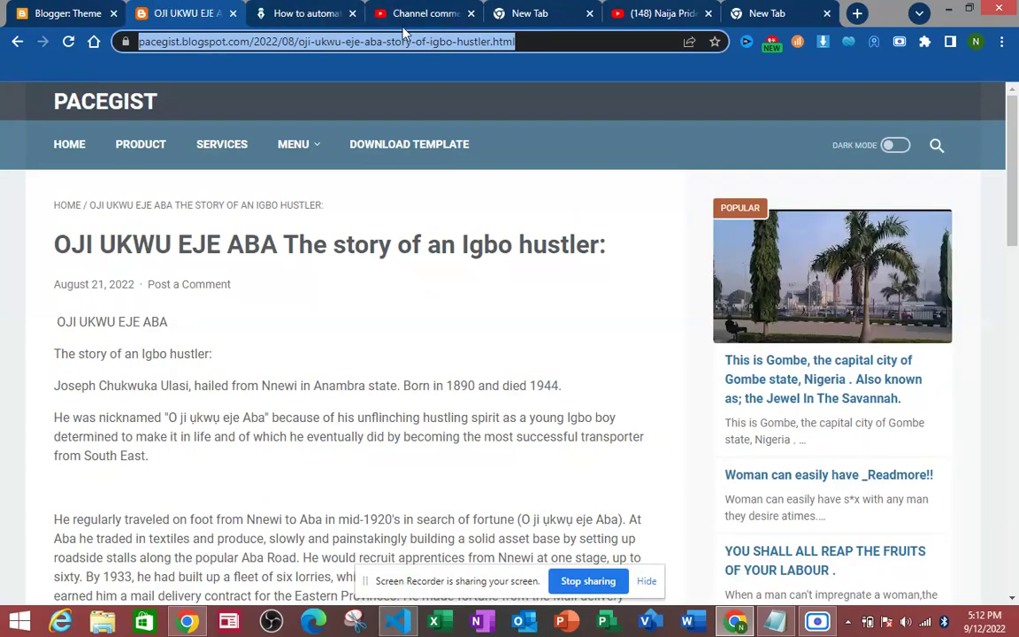
pyautogui.click(945, 14)
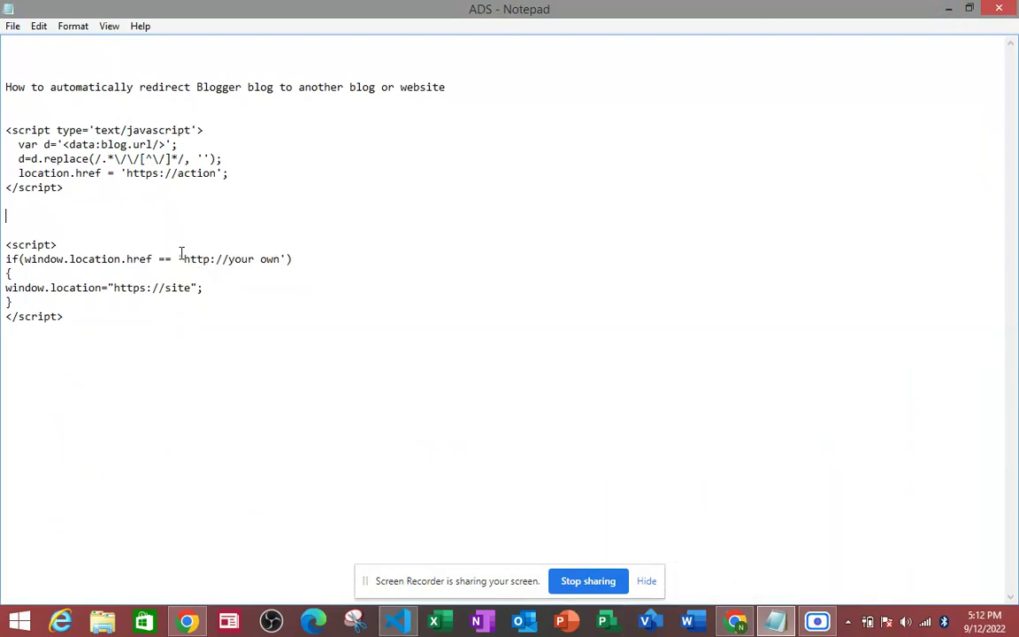
pyautogui.moveTo(181, 257); pyautogui.dragTo(282, 258)
pyautogui.click(191, 257)
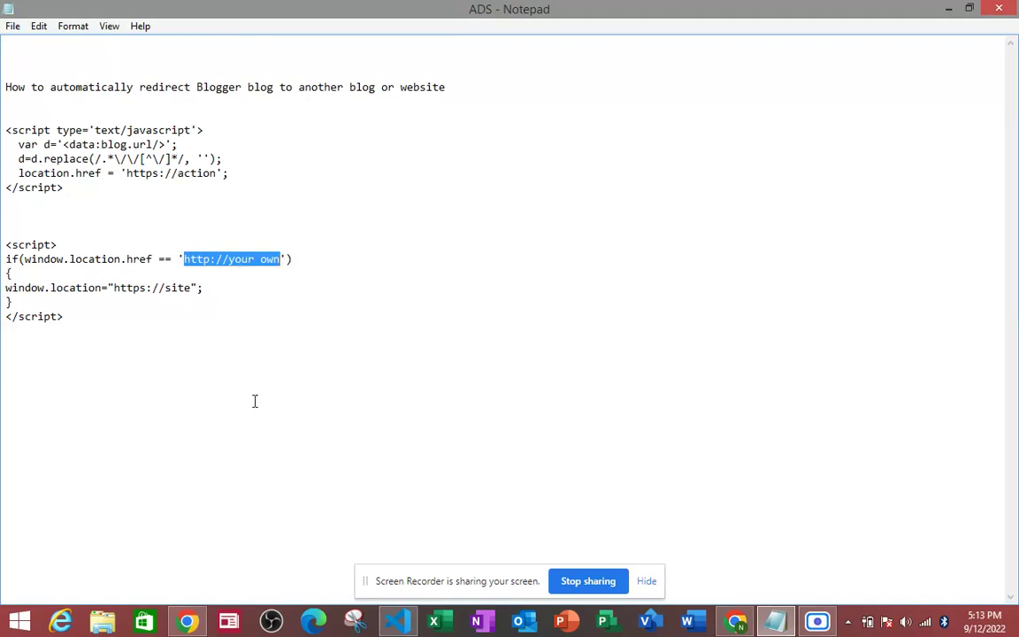
pyautogui.hotkey('ctrl', 'v')
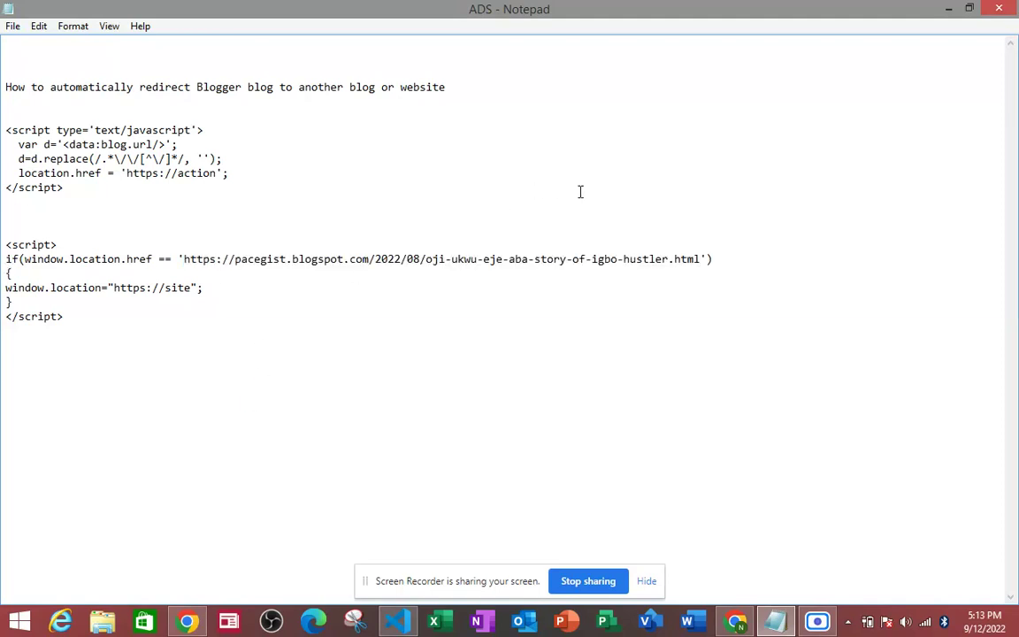
pyautogui.moveTo(191, 288); pyautogui.dragTo(151, 299)
pyautogui.click(186, 290)
pyautogui.click(737, 623)
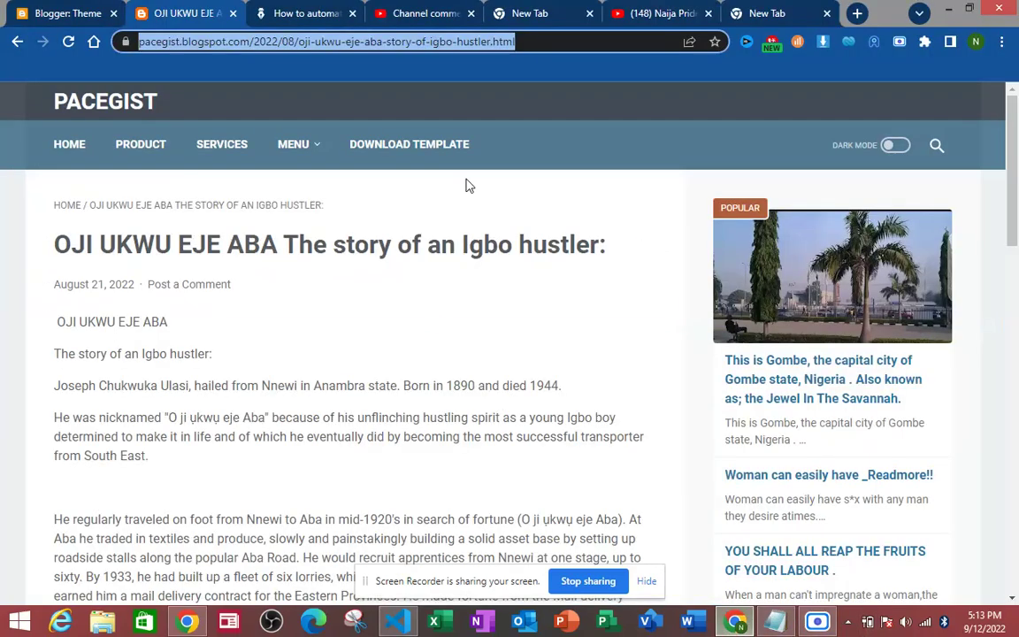
pyautogui.click(769, 14)
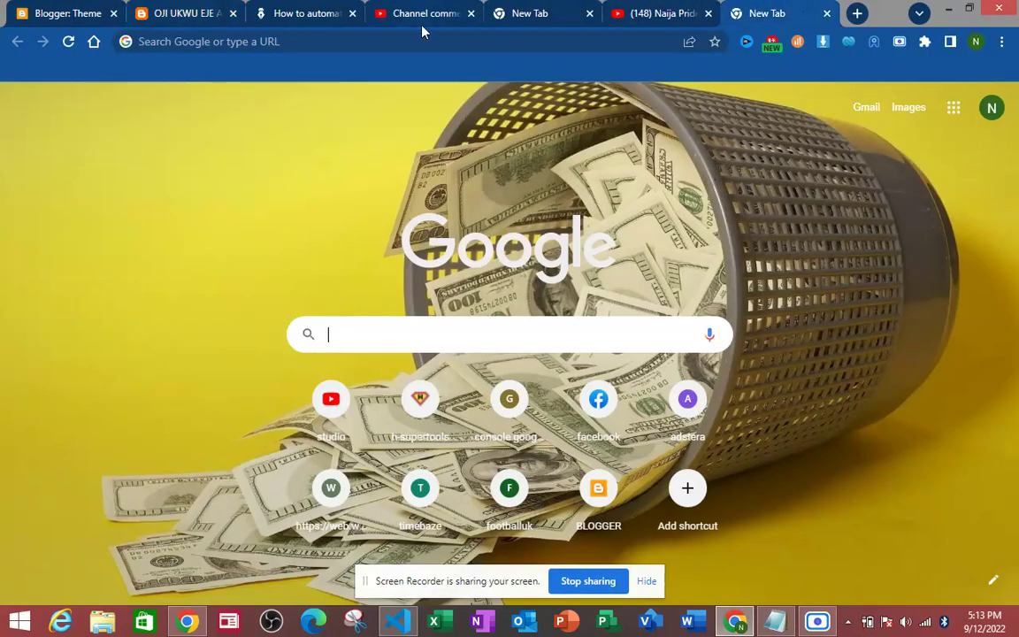
pyautogui.click(417, 42)
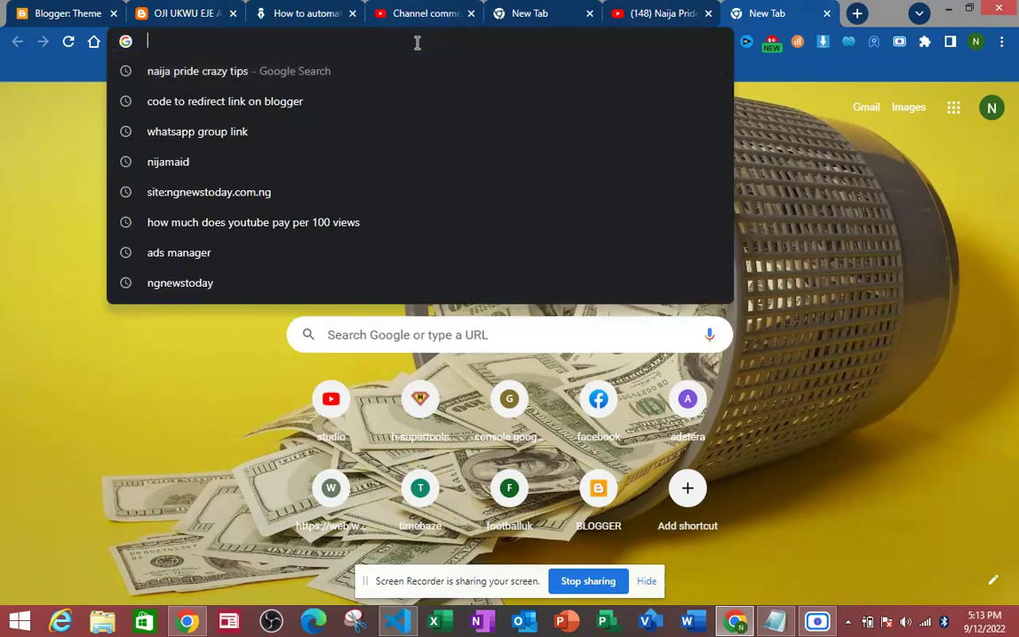
pyautogui.write('ngnewstoday.com.ng')
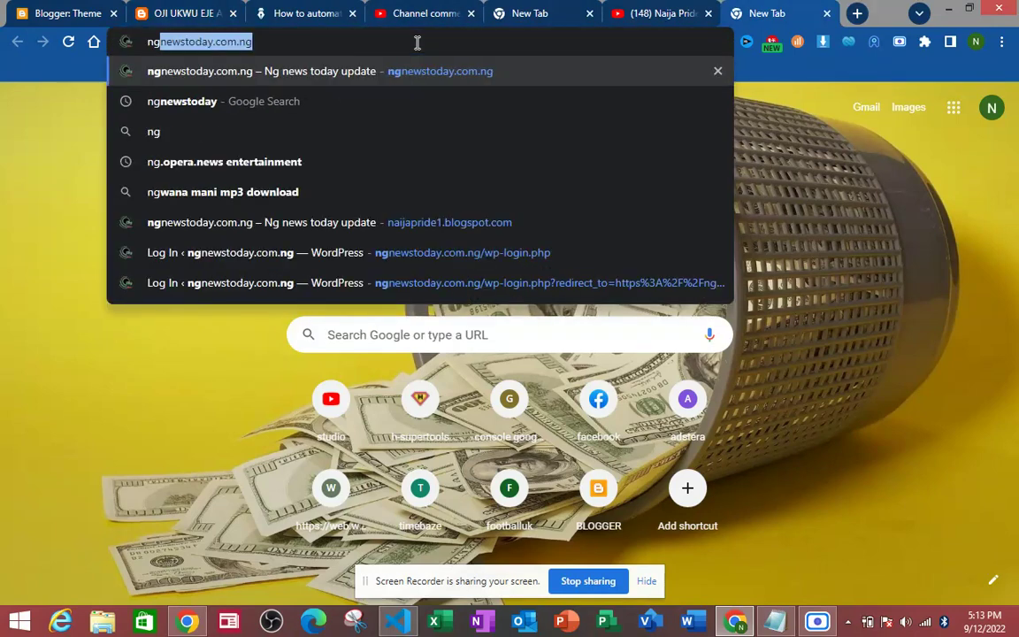
pyautogui.press('Return')
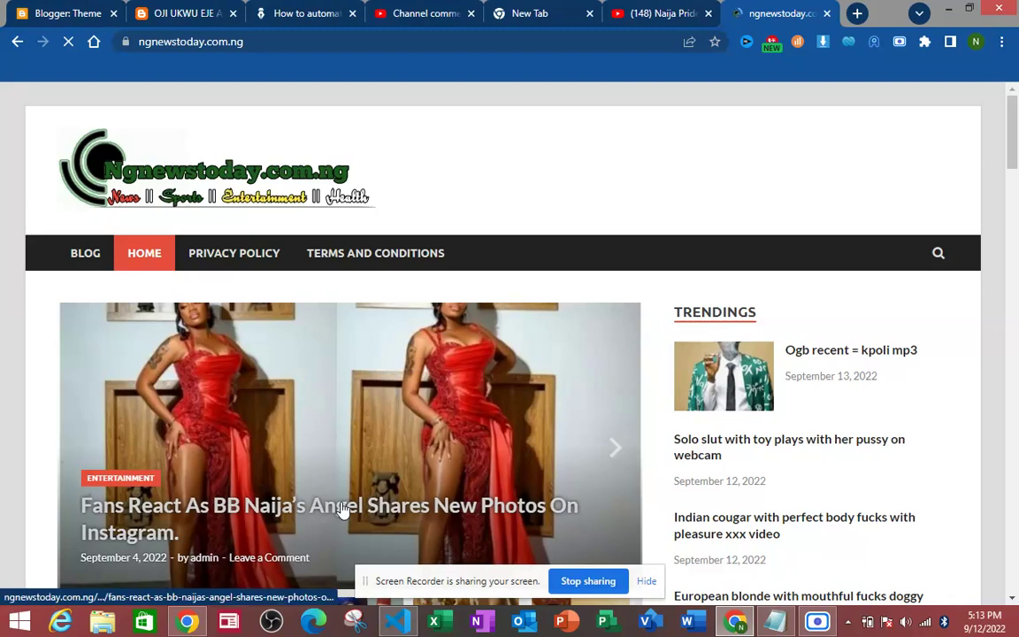
# Step: Open the featured post about BB Naija's Angel sharing new photos on Instagram, look through it, and copy its web address
pyautogui.click(415, 522)
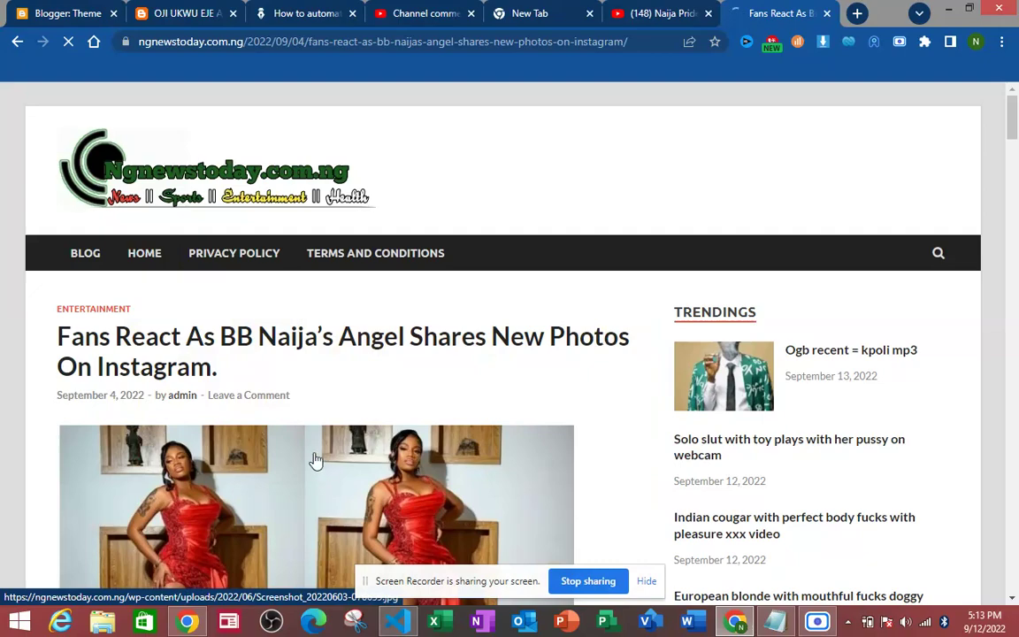
pyautogui.moveTo(1014, 128); pyautogui.dragTo(1014, 175)
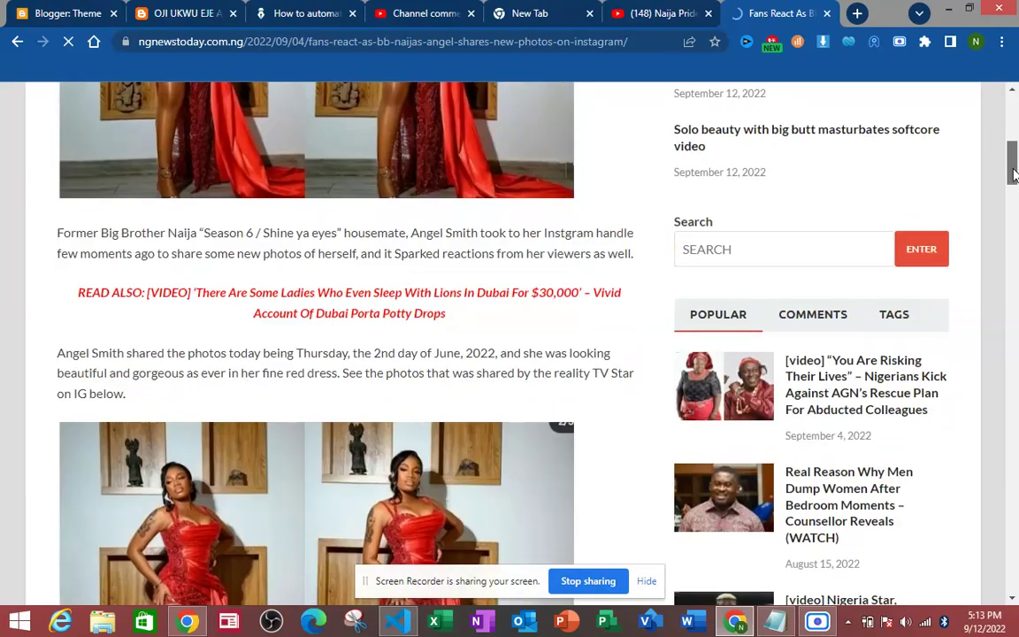
pyautogui.scroll(3, 36, 198)
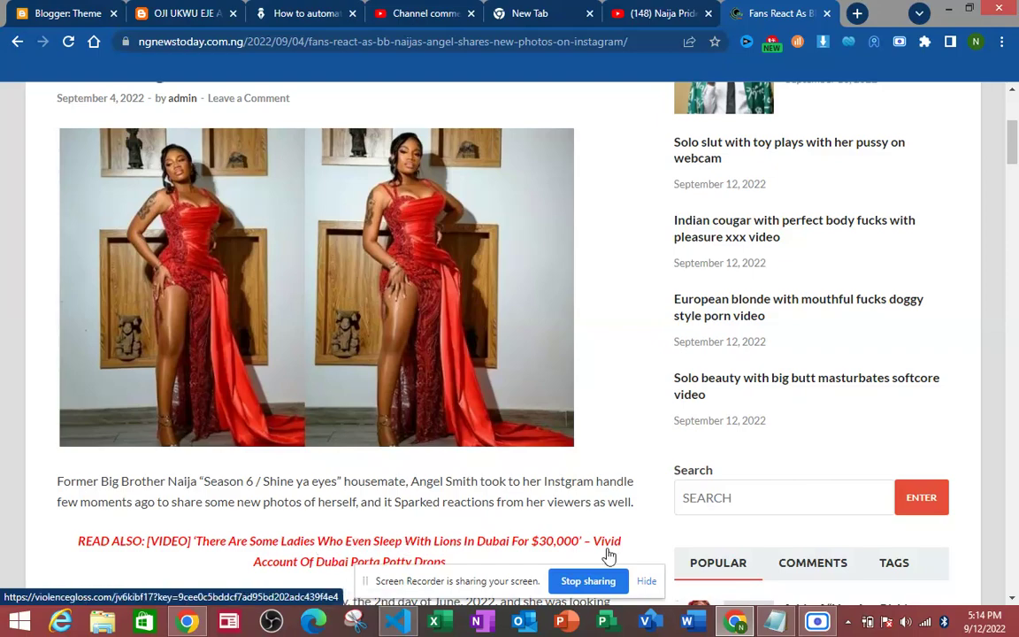
pyautogui.moveTo(1016, 115); pyautogui.dragTo(1015, 172)
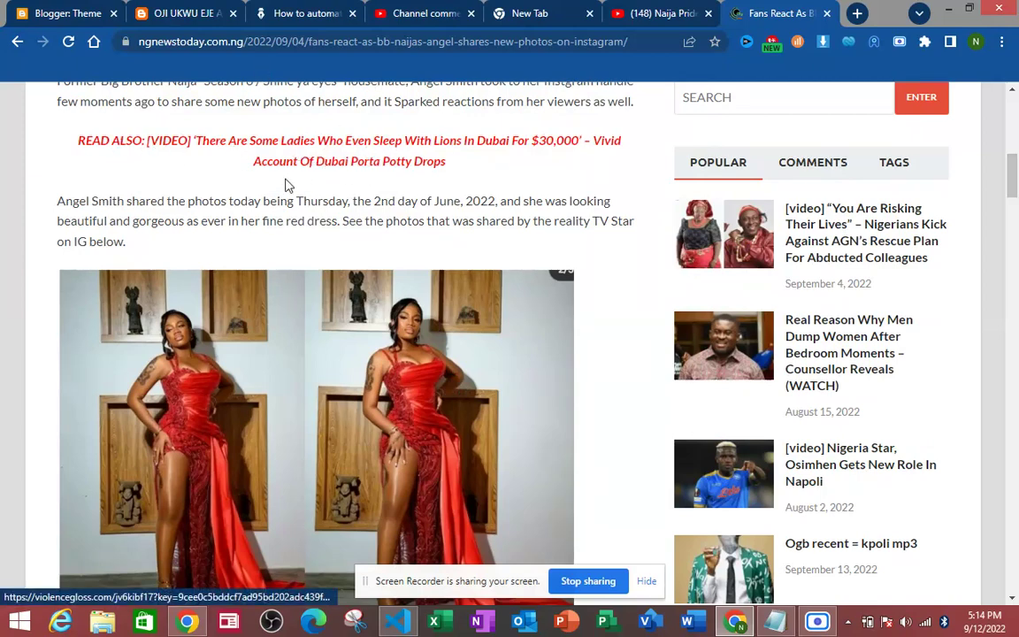
pyautogui.moveTo(1012, 188); pyautogui.dragTo(1013, 137)
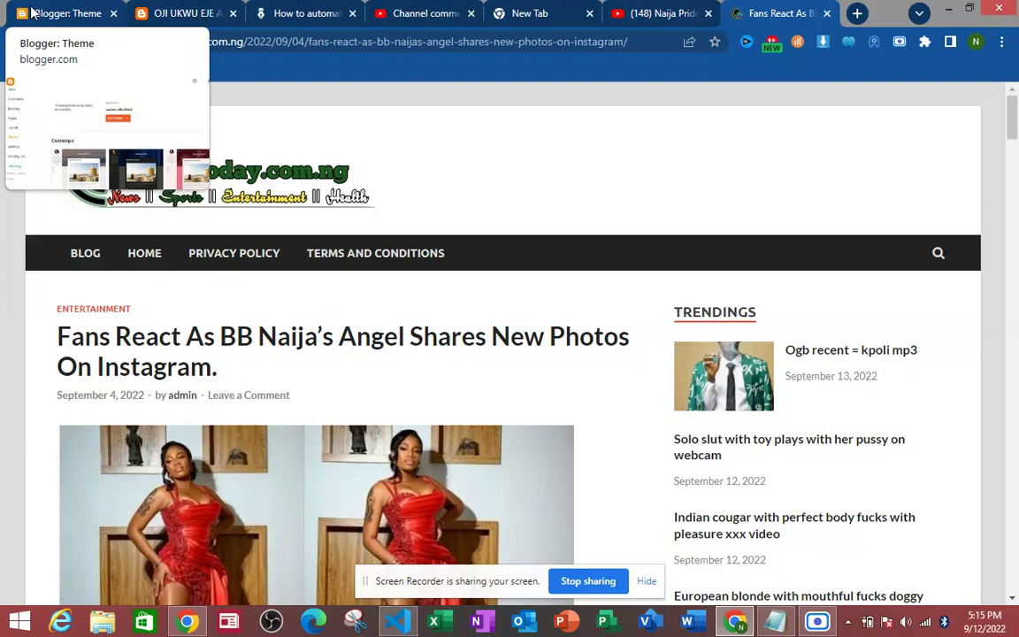
pyautogui.click(283, 42)
pyautogui.hotkey('ctrl', 'c')
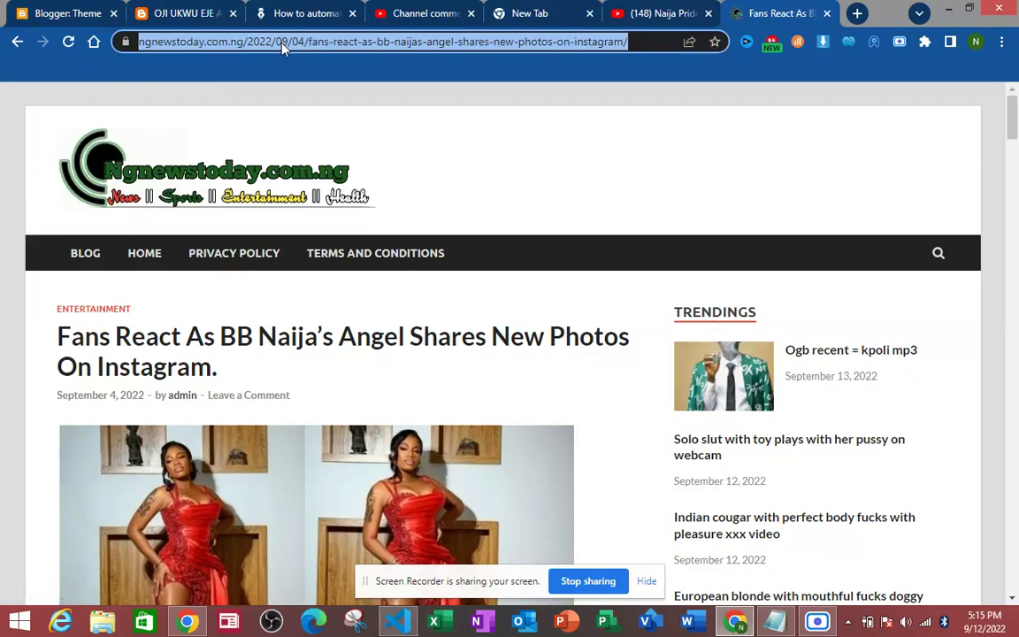
pyautogui.click(59, 7)
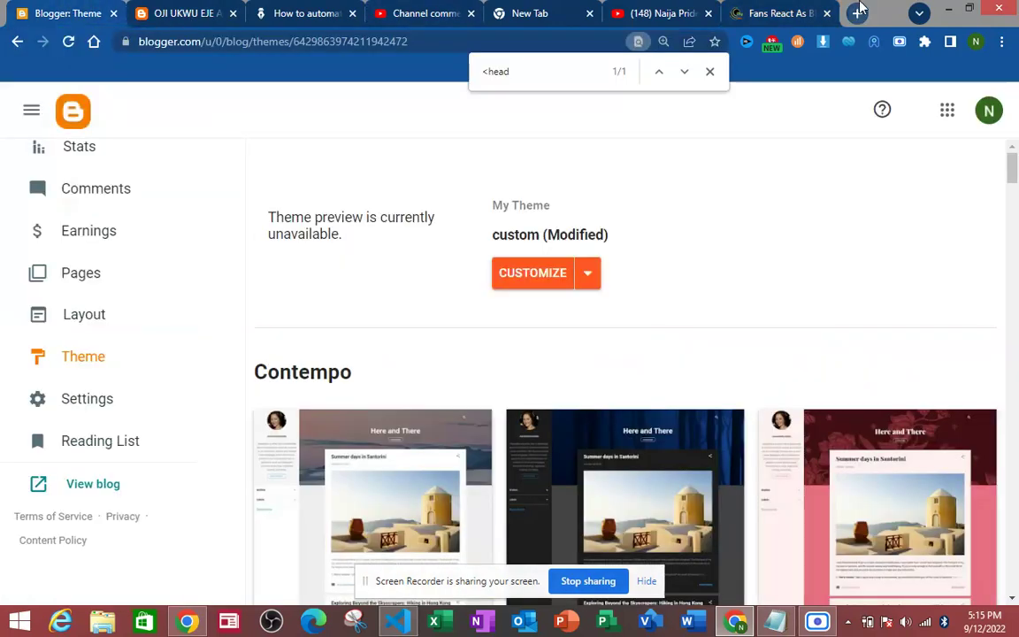
pyautogui.click(948, 10)
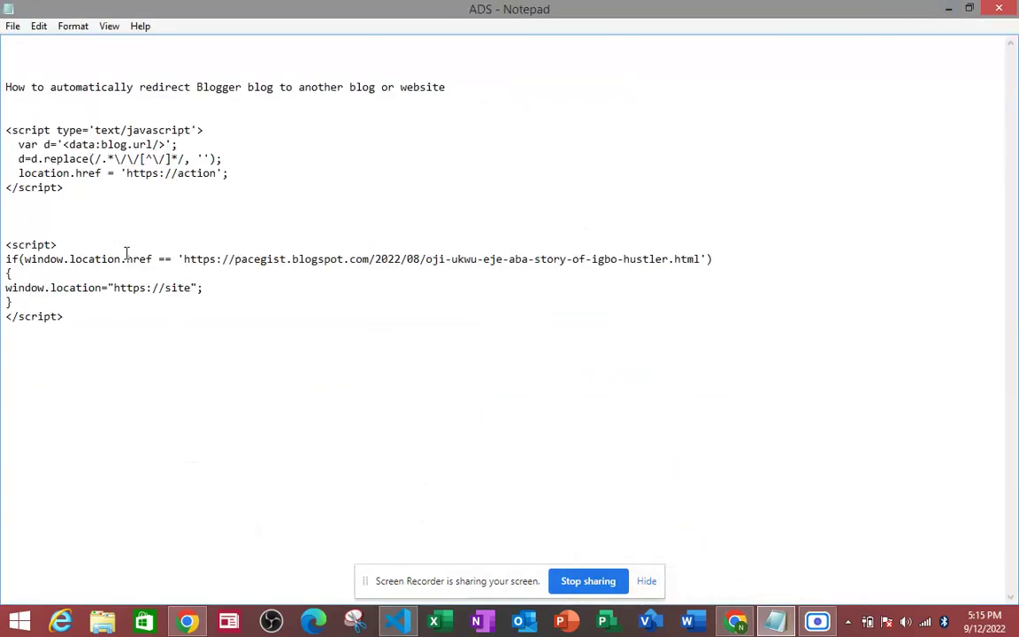
pyautogui.press('BackSpace')
pyautogui.press('BackSpace')
pyautogui.press('BackSpace')
pyautogui.press('BackSpace')
pyautogui.press('BackSpace')
pyautogui.press('BackSpace')
pyautogui.press('BackSpace')
pyautogui.press('BackSpace')
pyautogui.press('BackSpace')
pyautogui.press('BackSpace')
pyautogui.press('BackSpace')
pyautogui.press('BackSpace')
pyautogui.hotkey('ctrl', 'v')
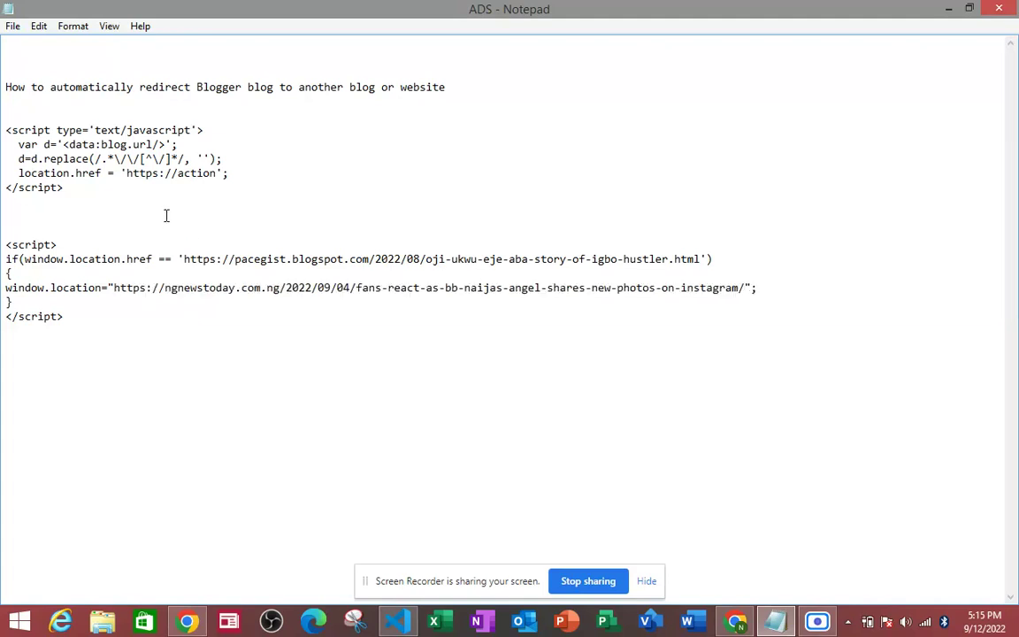
# Step: Copy the whole second redirect script, from its opening to its closing script tag
pyautogui.moveTo(228, 259); pyautogui.dragTo(342, 302)
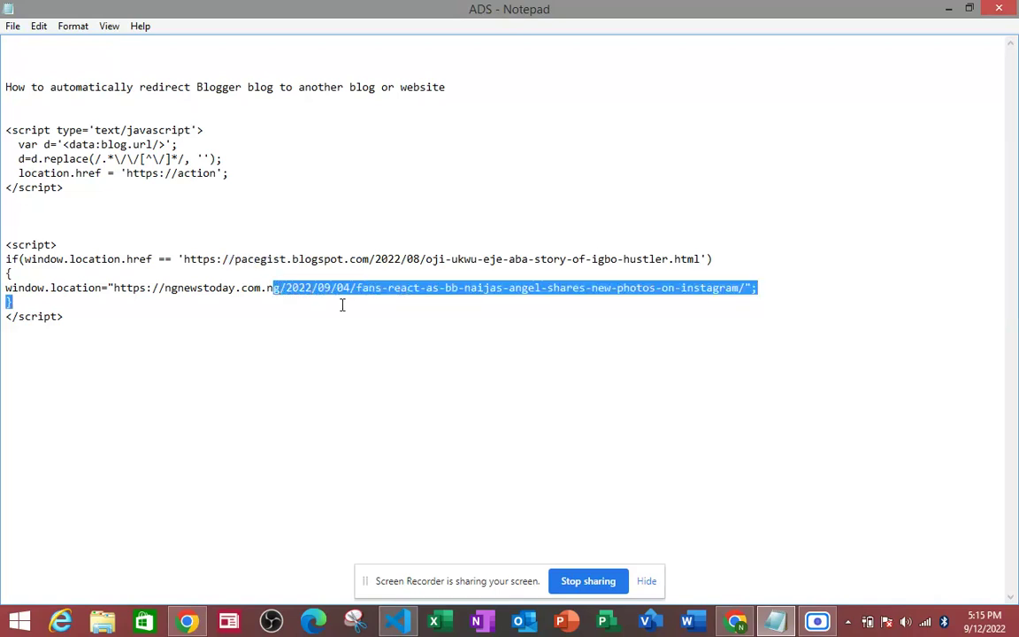
pyautogui.click(348, 364)
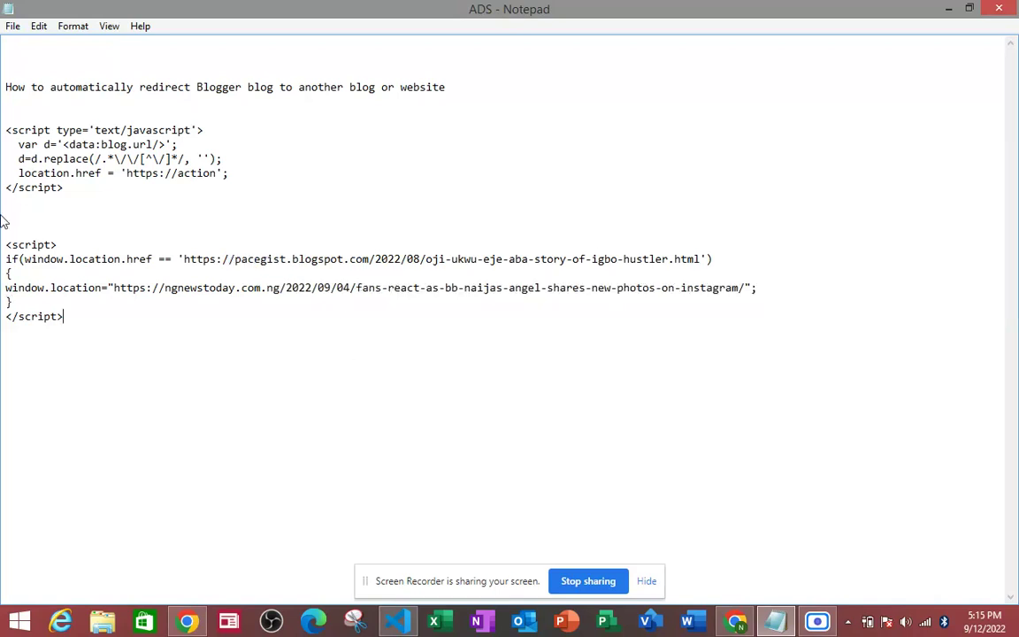
pyautogui.moveTo(4, 245); pyautogui.dragTo(64, 321)
pyautogui.hotkey('ctrl', 'c')
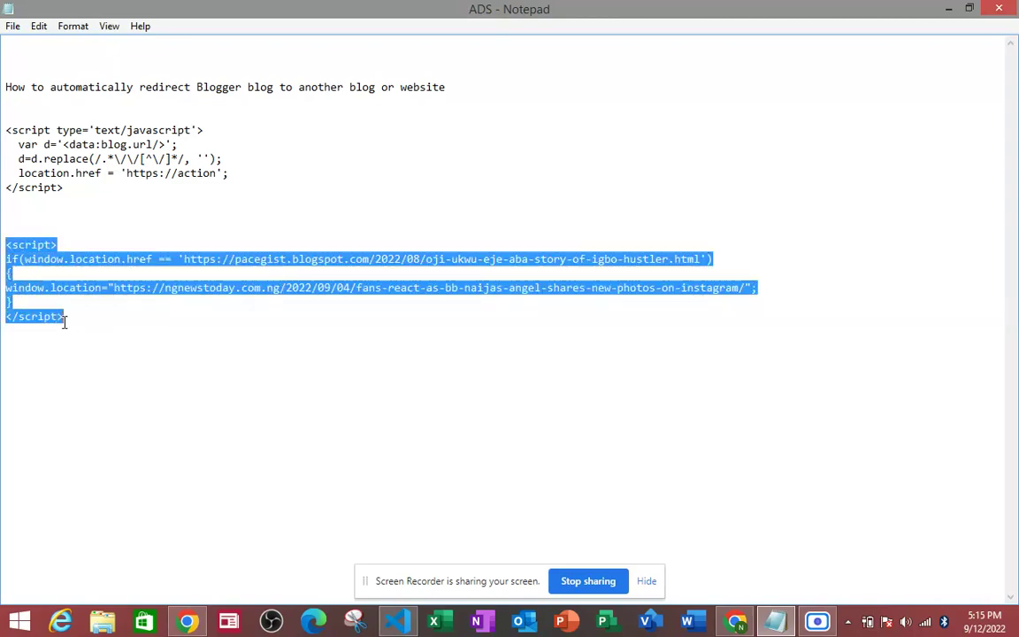
# Step: Switch from Notepad to Blogger in Chrome, open the PACEGIST blog's layout editor, and close the leftover page search
pyautogui.click(948, 8)
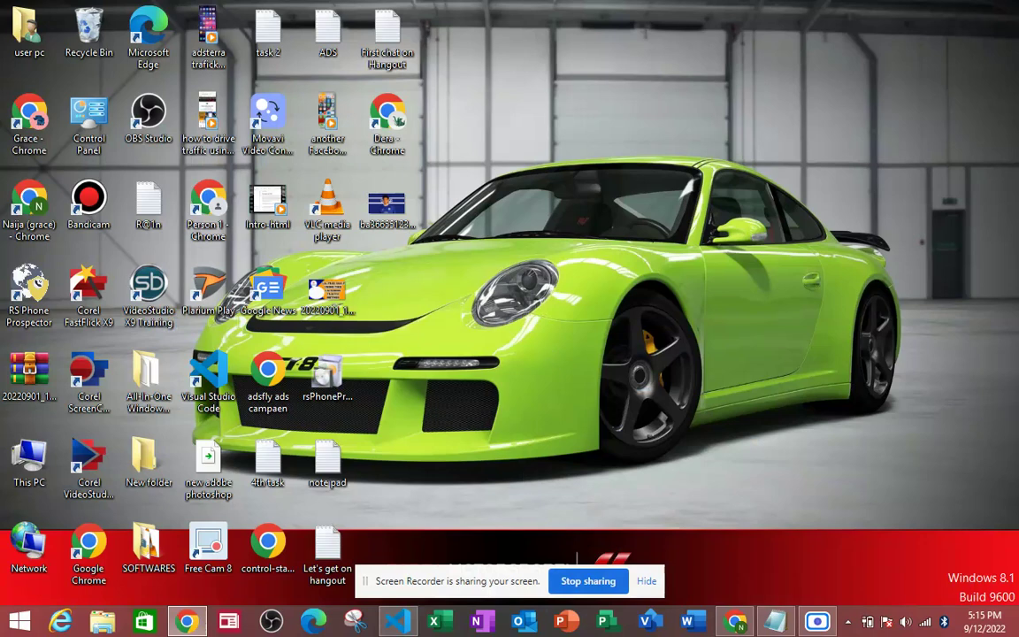
pyautogui.click(735, 622)
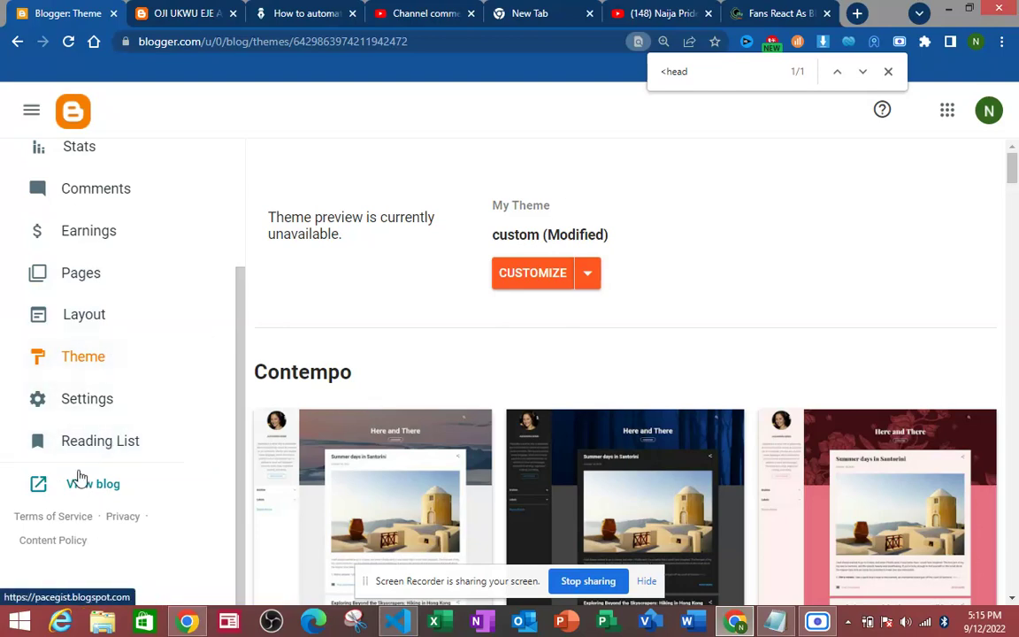
pyautogui.click(78, 314)
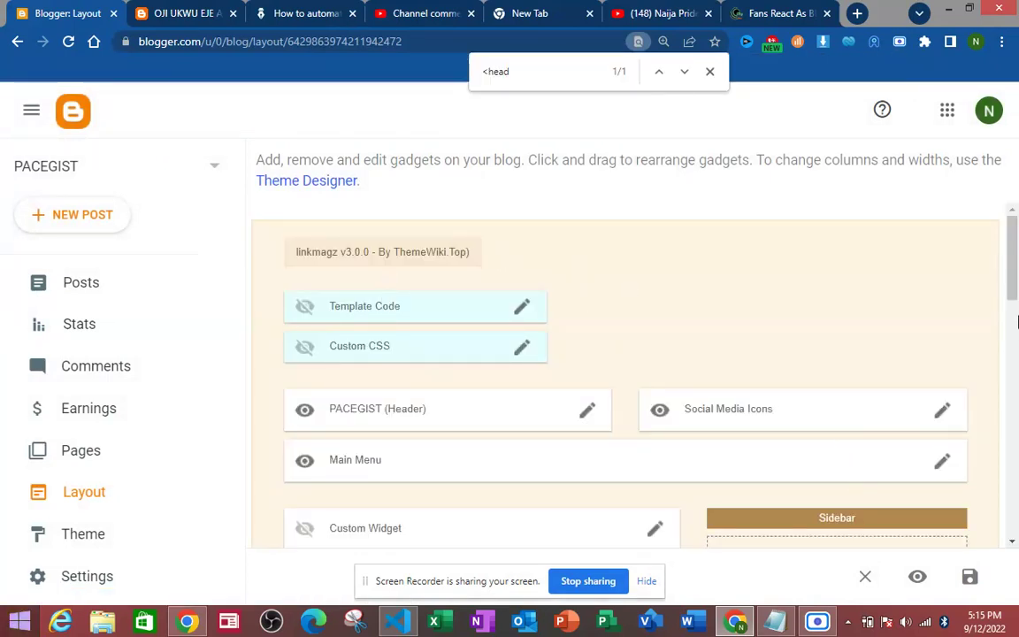
pyautogui.scroll(-2, 1014, 299)
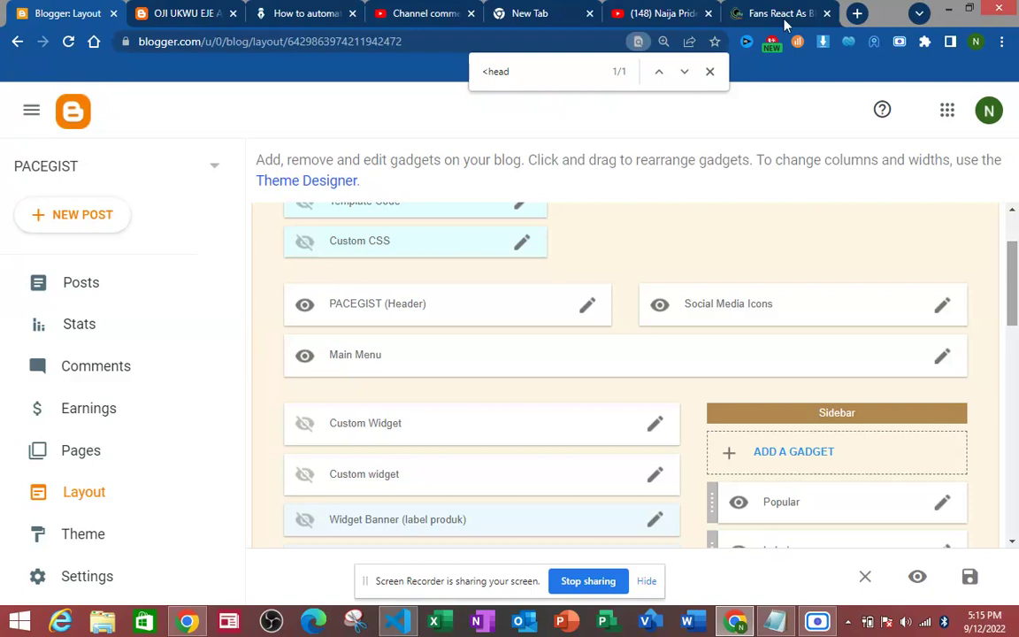
pyautogui.click(709, 71)
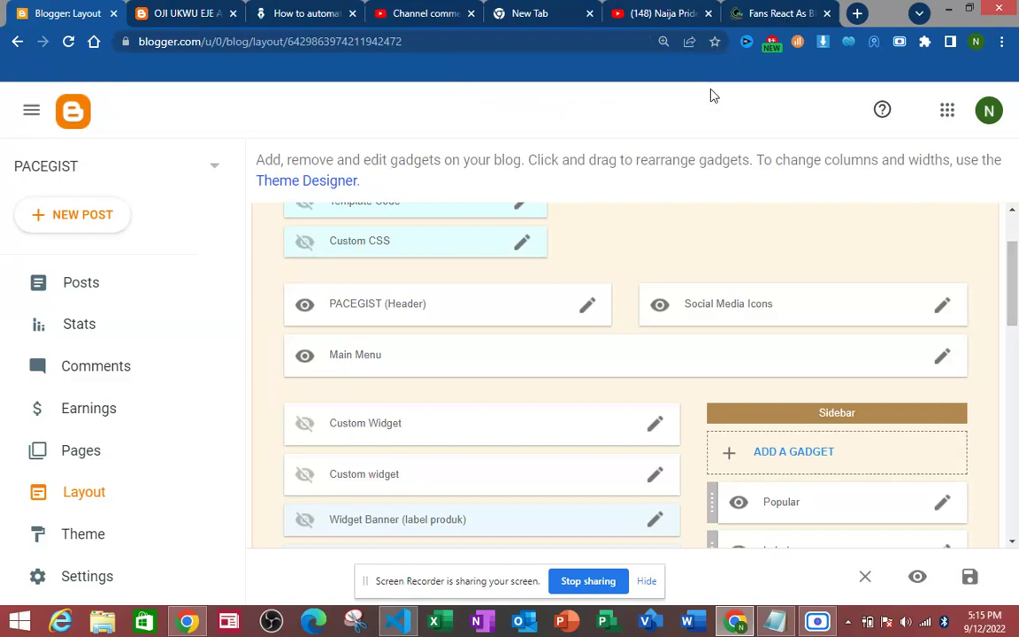
# Step: Add an HTML/JavaScript gadget to the Sidebar section, with the copied redirect script as its content and no title, and save it
pyautogui.scroll(-3, 885, 292)
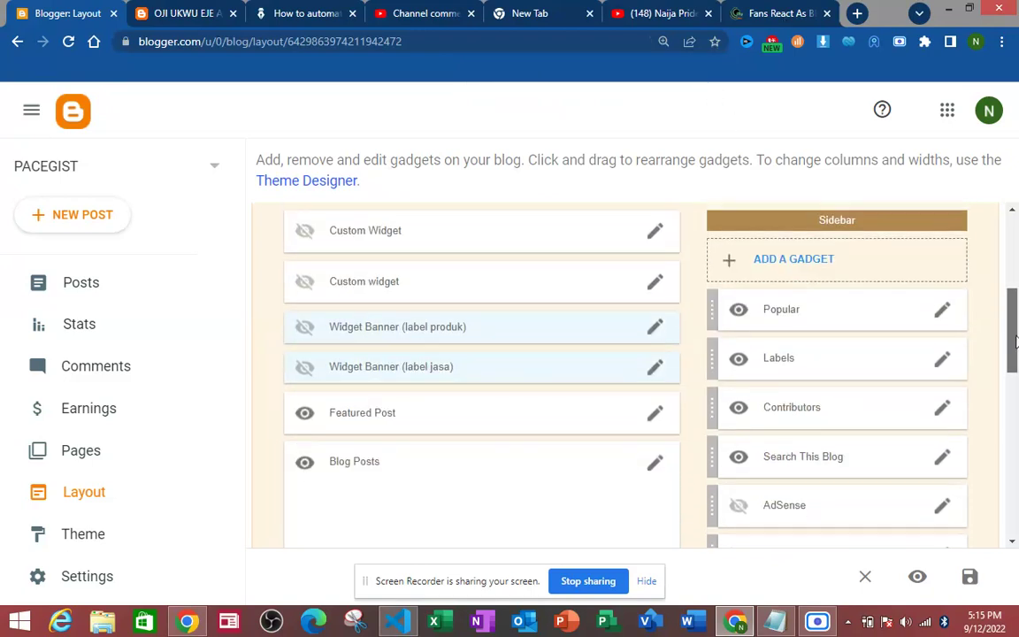
pyautogui.click(799, 276)
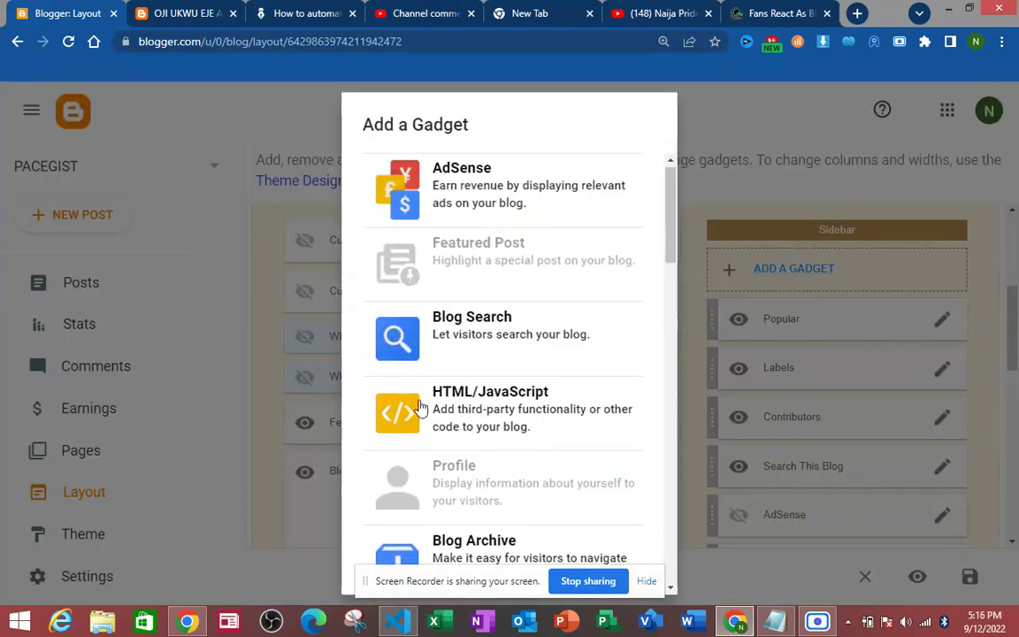
pyautogui.click(421, 407)
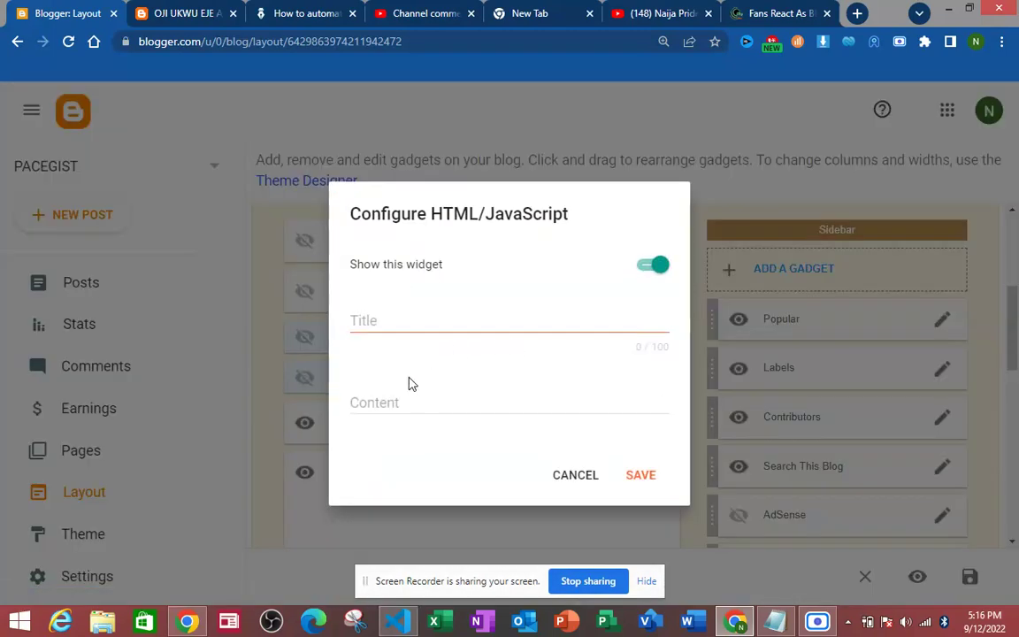
pyautogui.click(416, 402)
pyautogui.hotkey('ctrl', 'v')
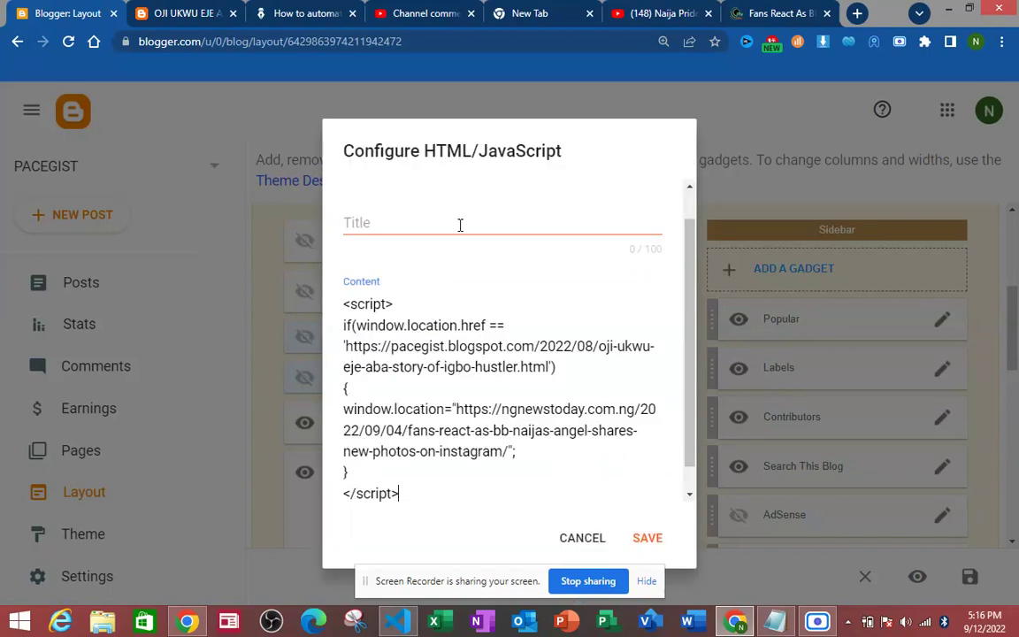
pyautogui.click(646, 538)
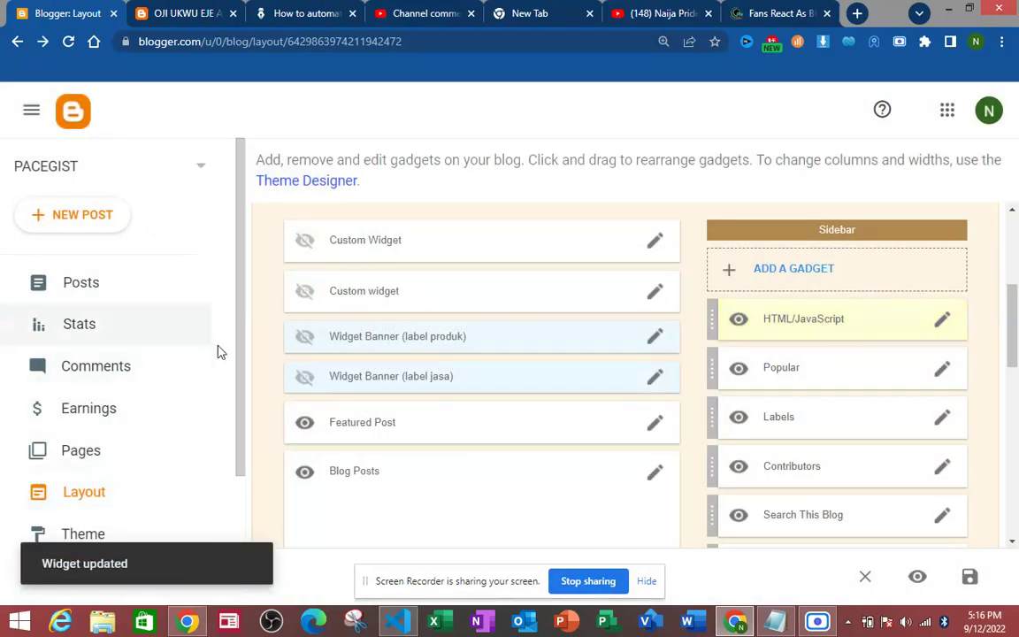
# Step: View the live PACEGIST blog and open the featured OJI UKWU EJE ABA post to test its redirect
pyautogui.scroll(-2, 225, 415)
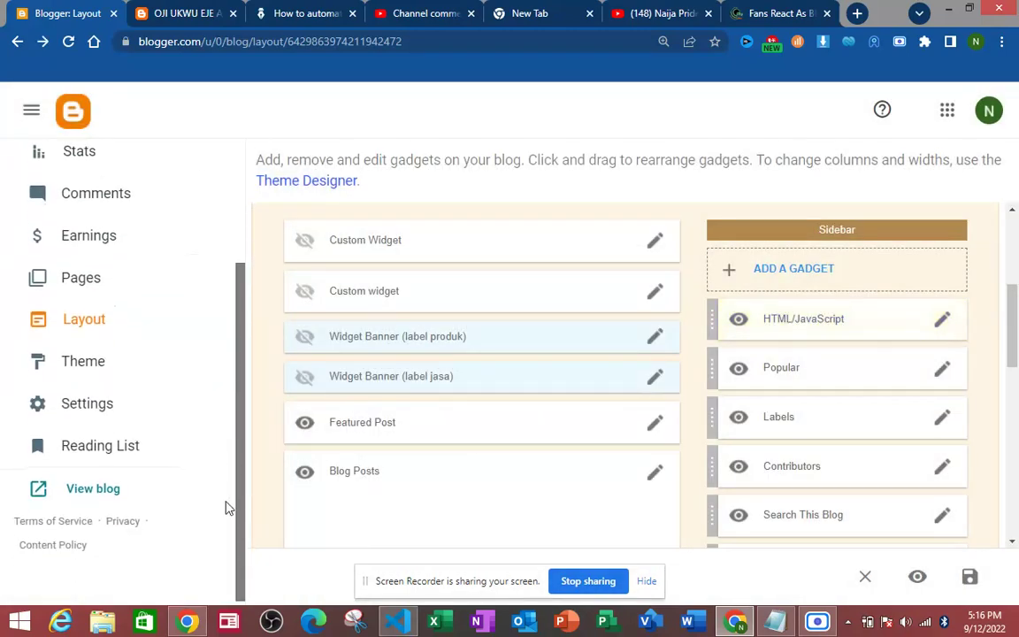
pyautogui.click(76, 492)
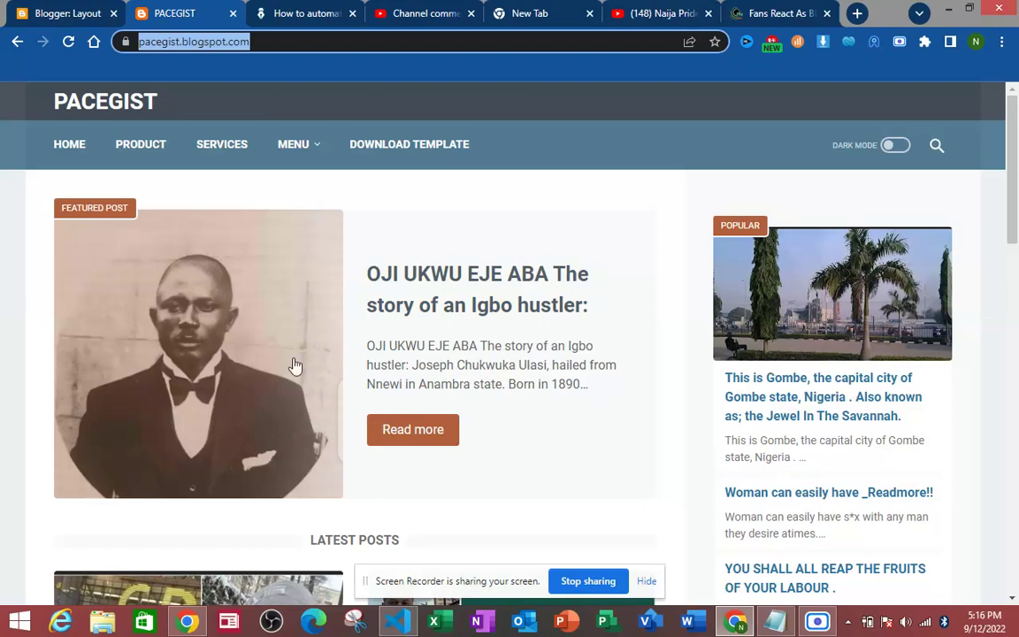
pyautogui.click(404, 290)
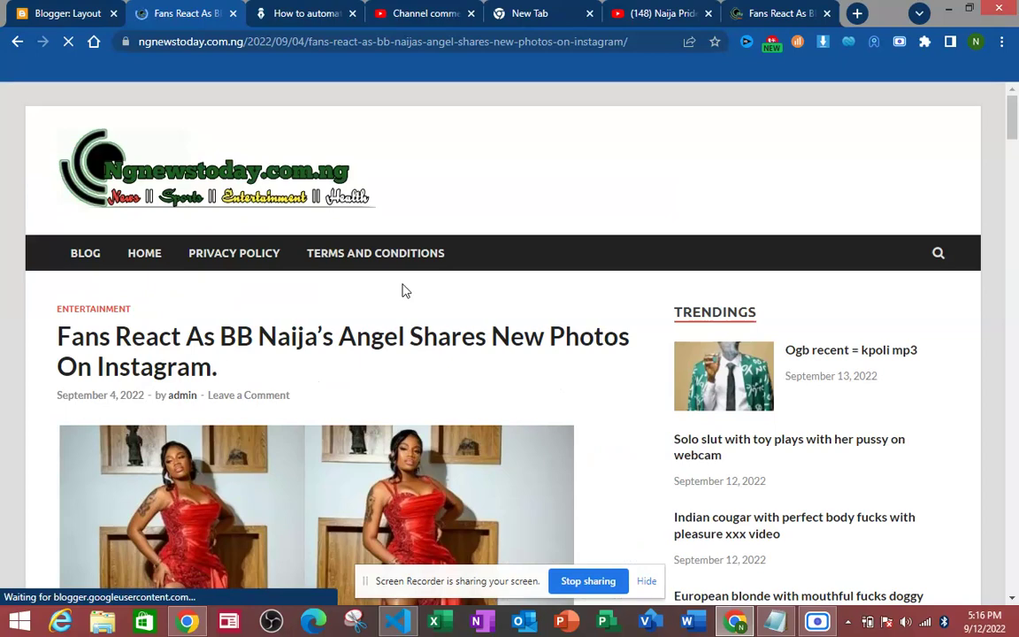
# Step: Go back to the blog's home page and open the post "2023: PSquare's Peter Slams 'Jobless' Youths" to check whether it redirects
pyautogui.click(16, 42)
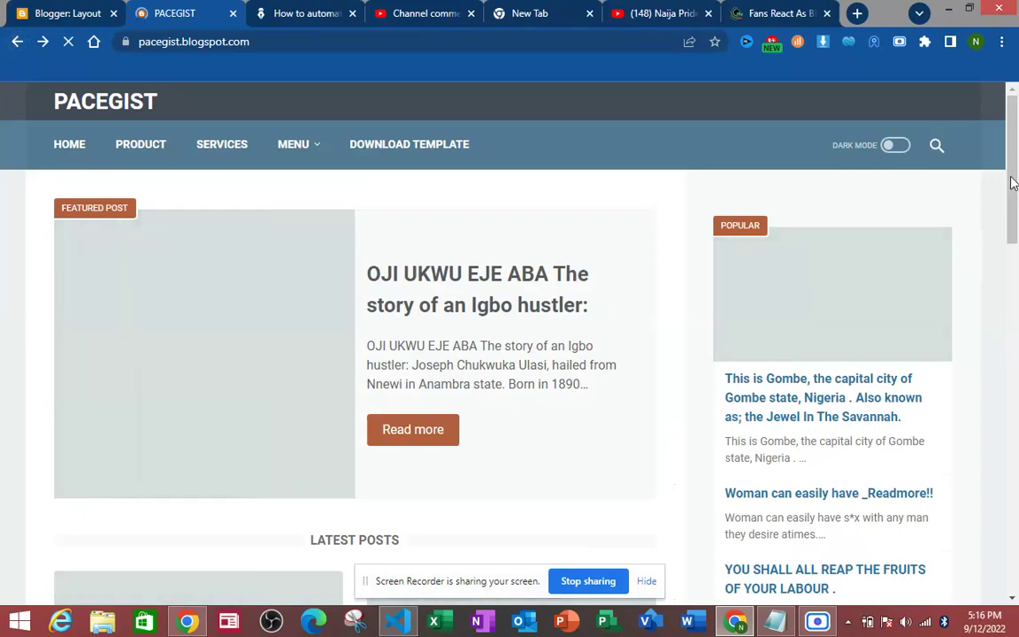
pyautogui.moveTo(1008, 166); pyautogui.dragTo(1009, 348)
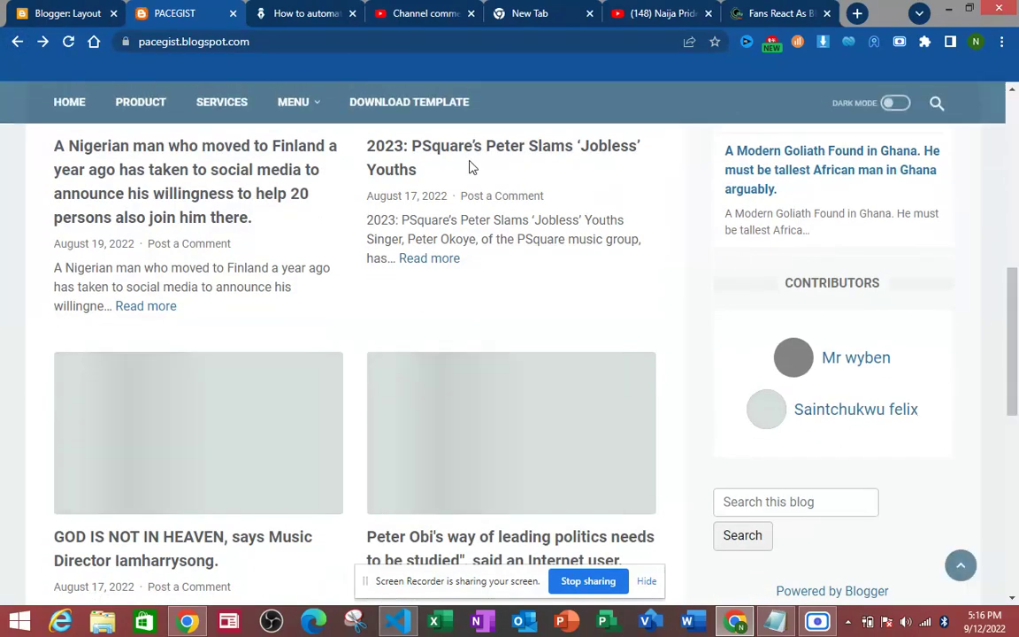
pyautogui.click(410, 159)
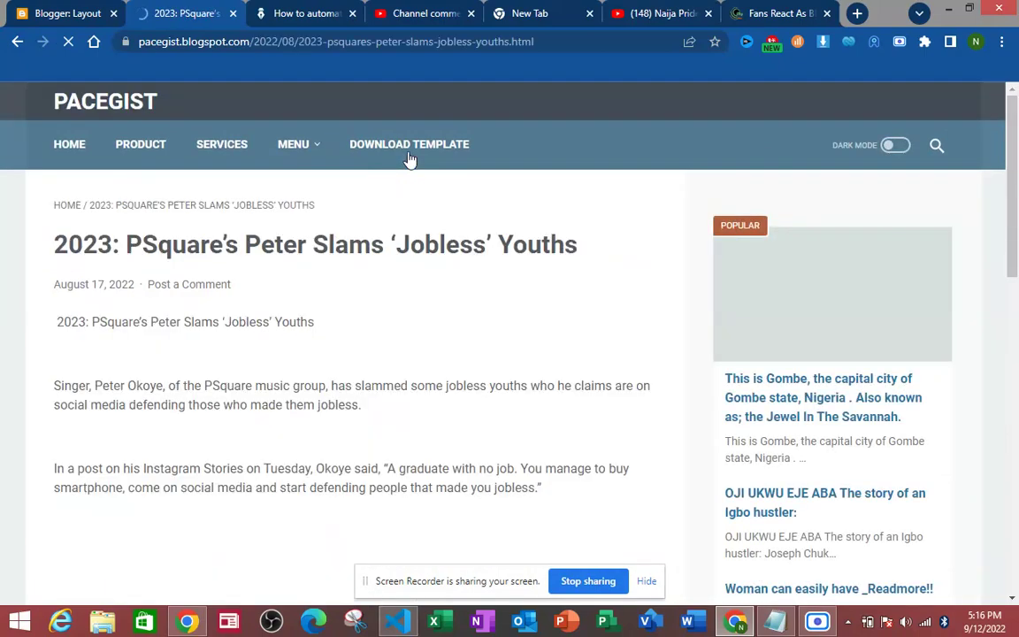
pyautogui.moveTo(1014, 140); pyautogui.dragTo(960, 84)
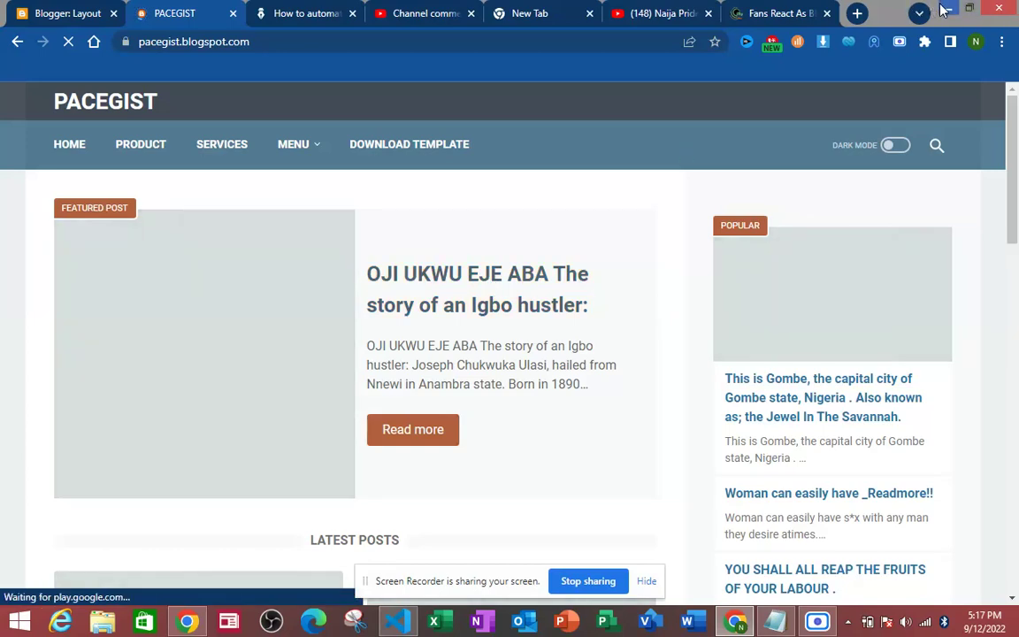
# Step: Switch back to the ADS file in Notepad and deselect the second redirect script
pyautogui.click(948, 7)
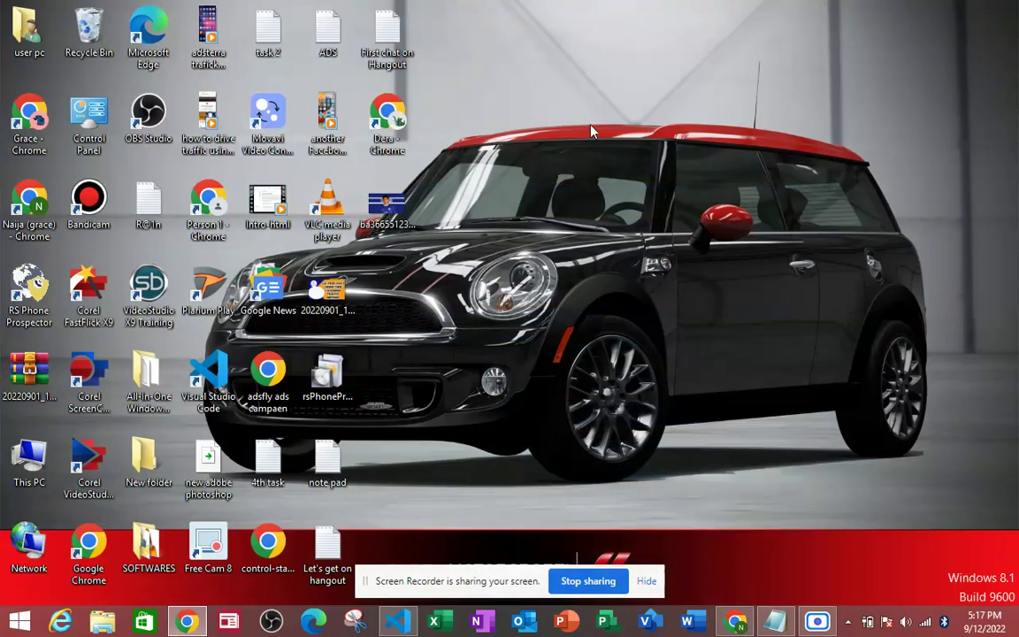
pyautogui.click(775, 622)
pyautogui.click(239, 405)
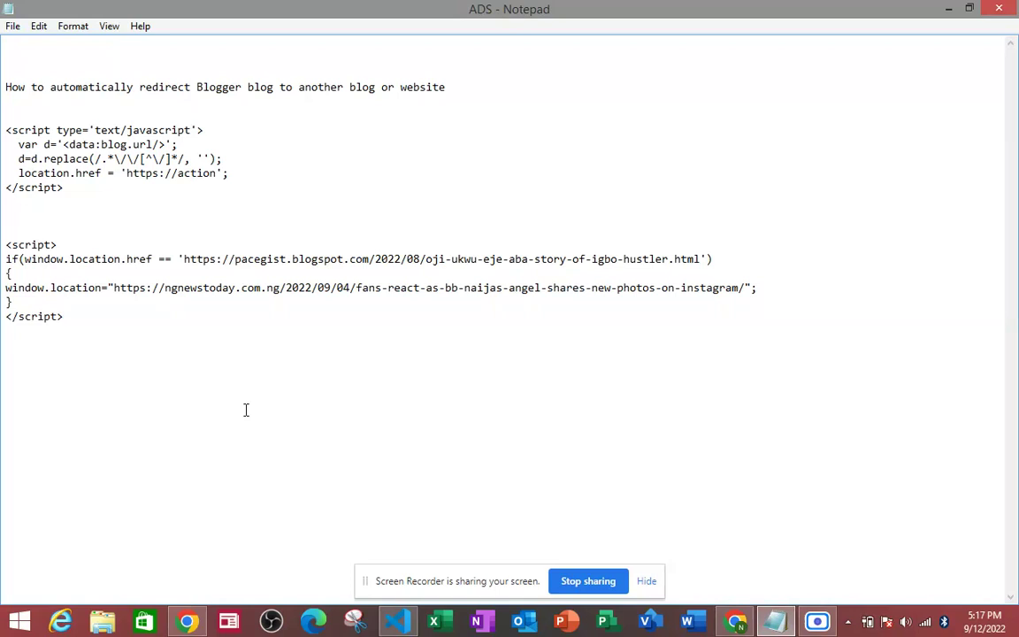